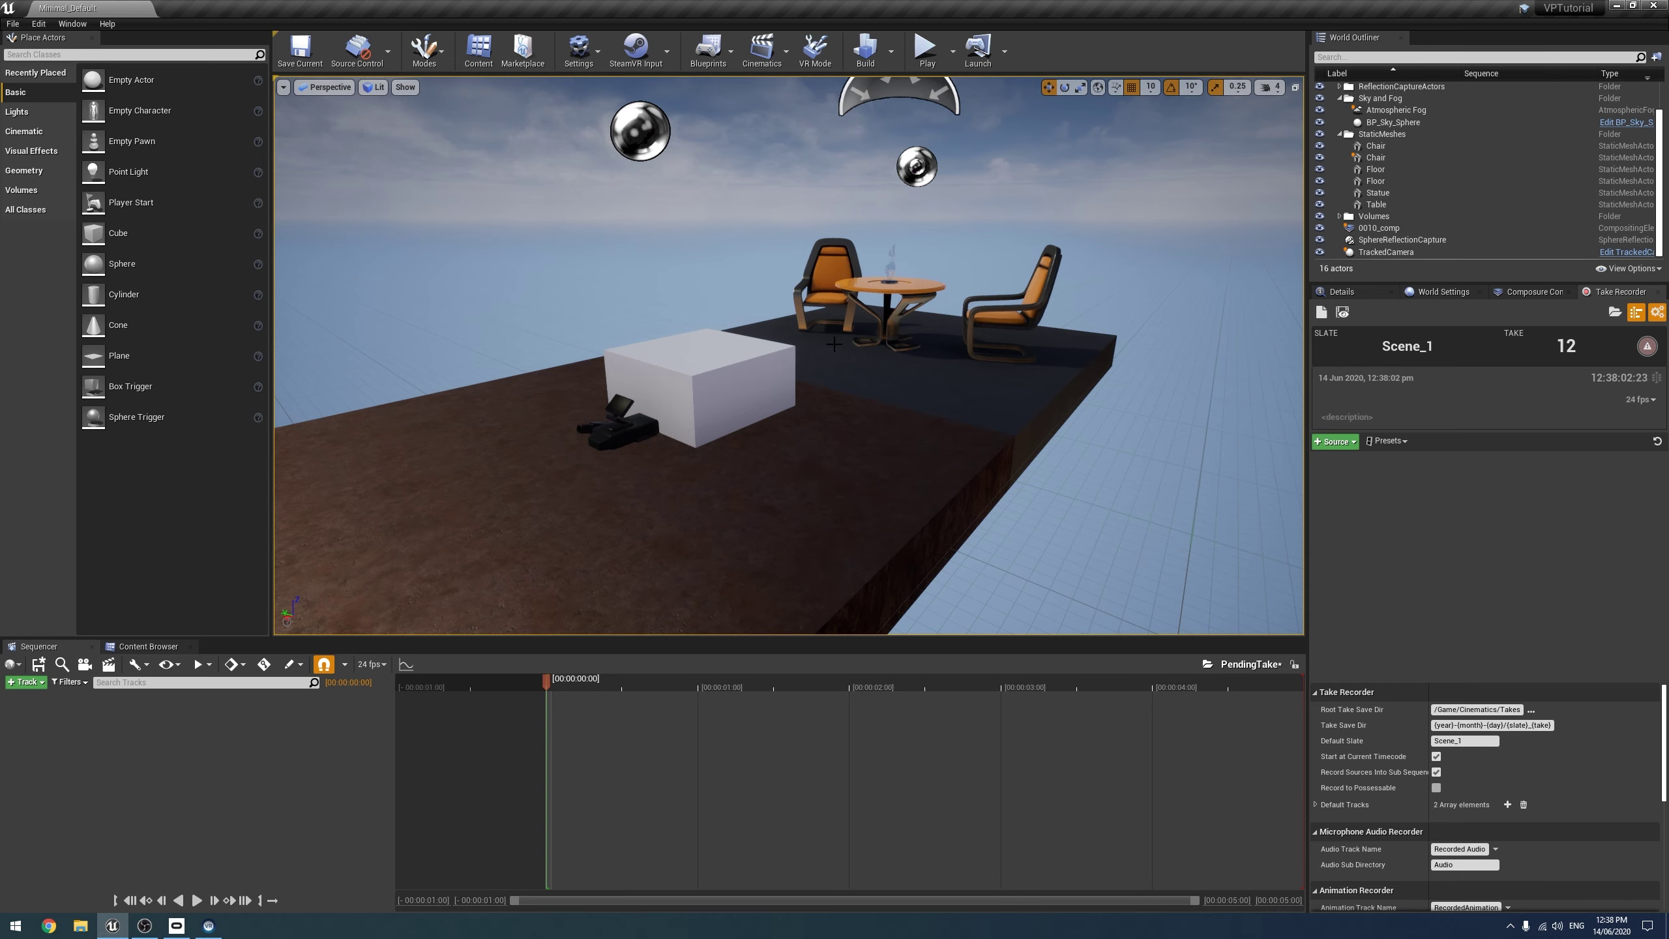
# Select the TrackedCamera actor in the viewport to show its camera preview.
pyautogui.click(635, 393)
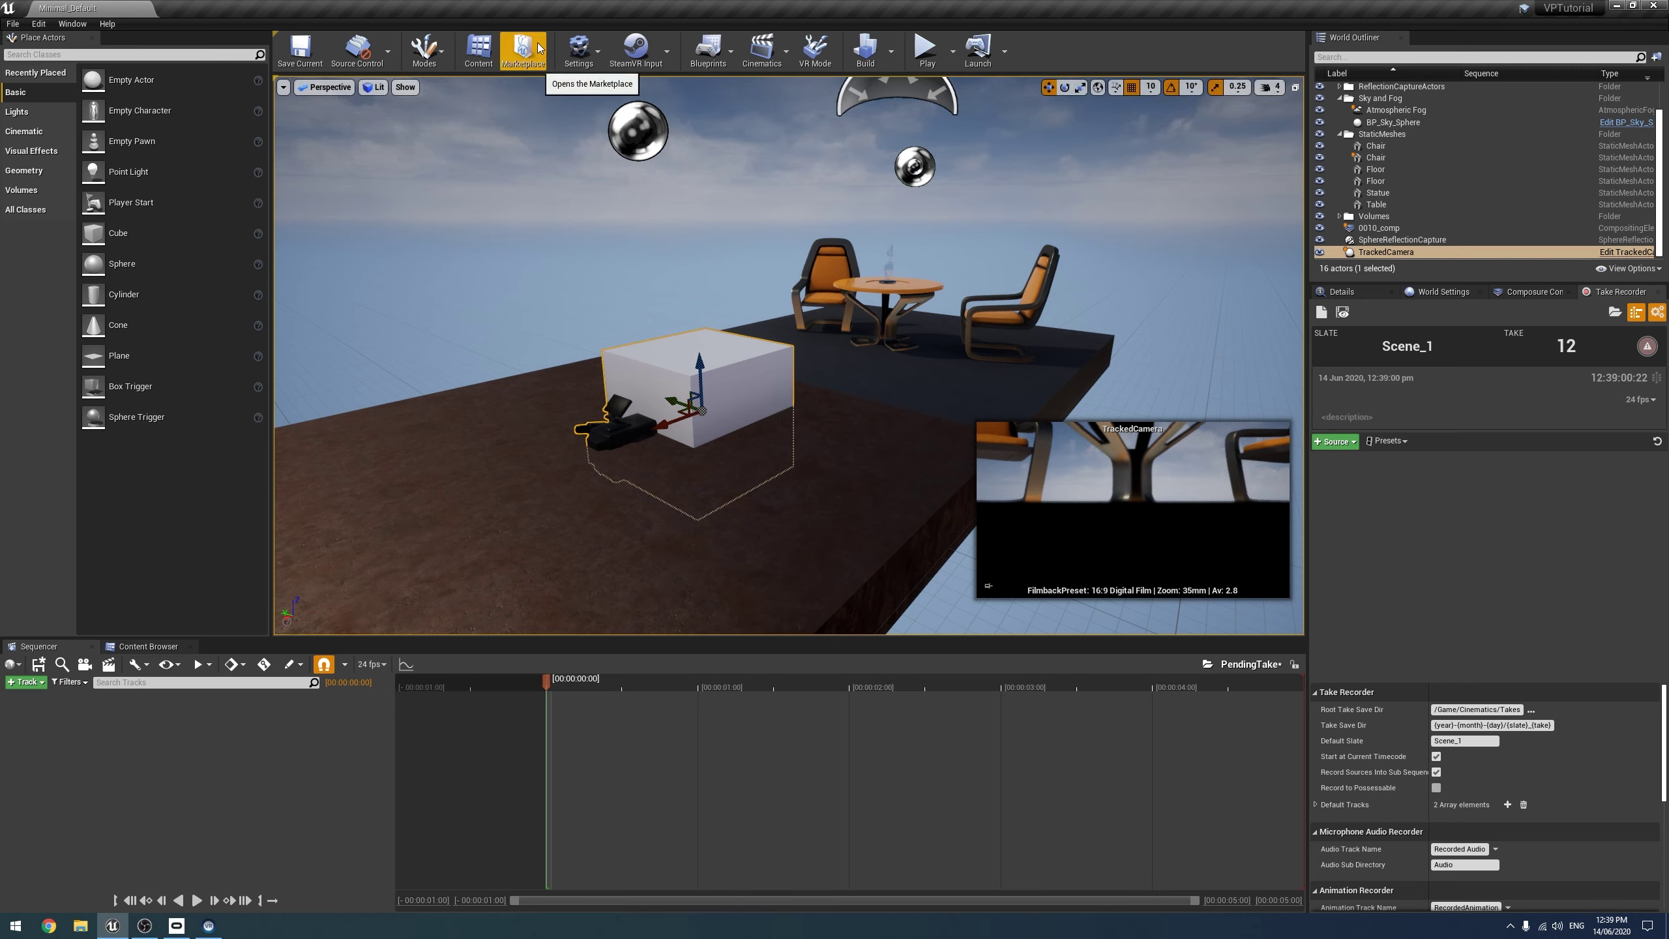
pyautogui.click(567, 61)
pyautogui.click(603, 117)
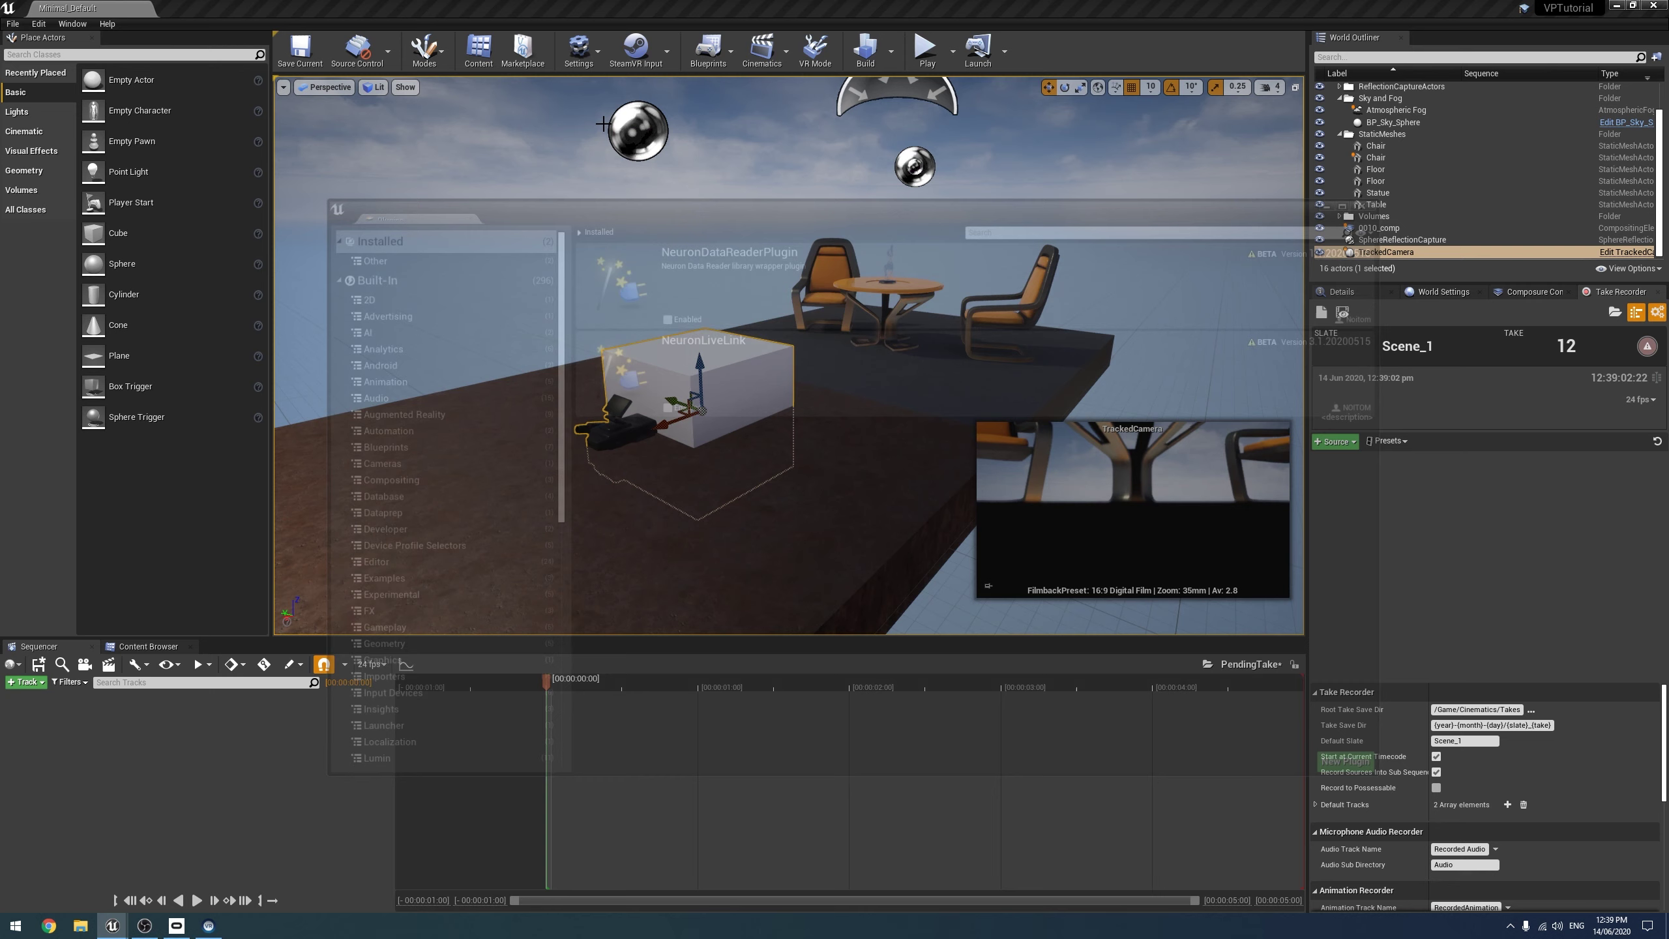
pyautogui.scroll(-10, 382, 460)
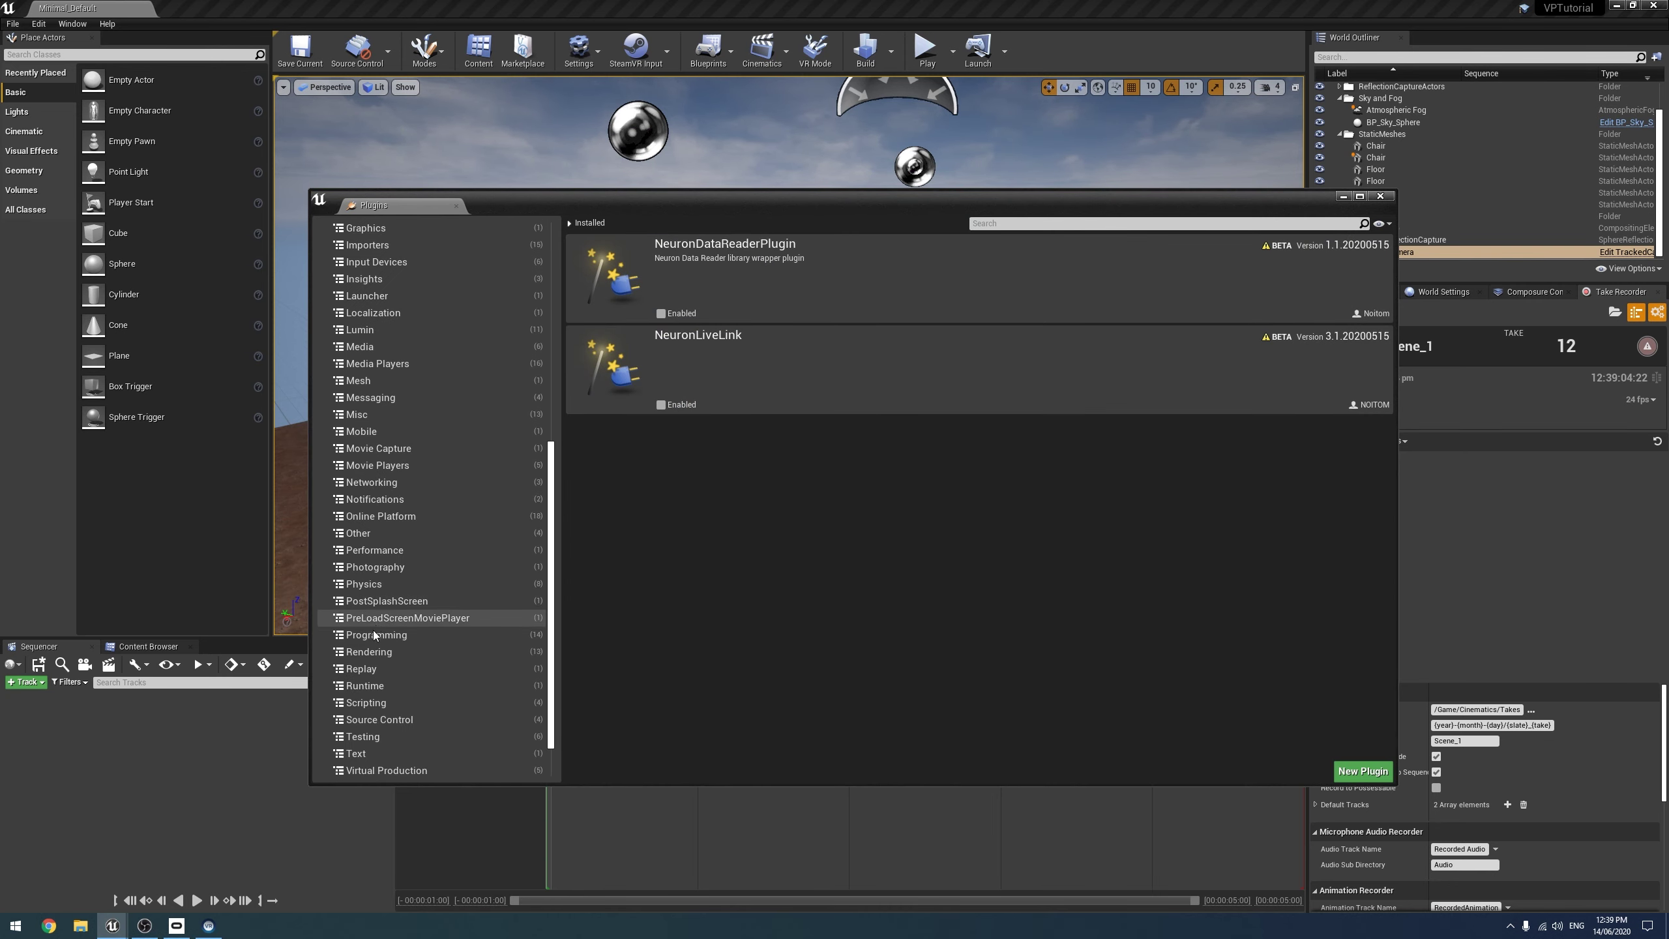
pyautogui.click(387, 718)
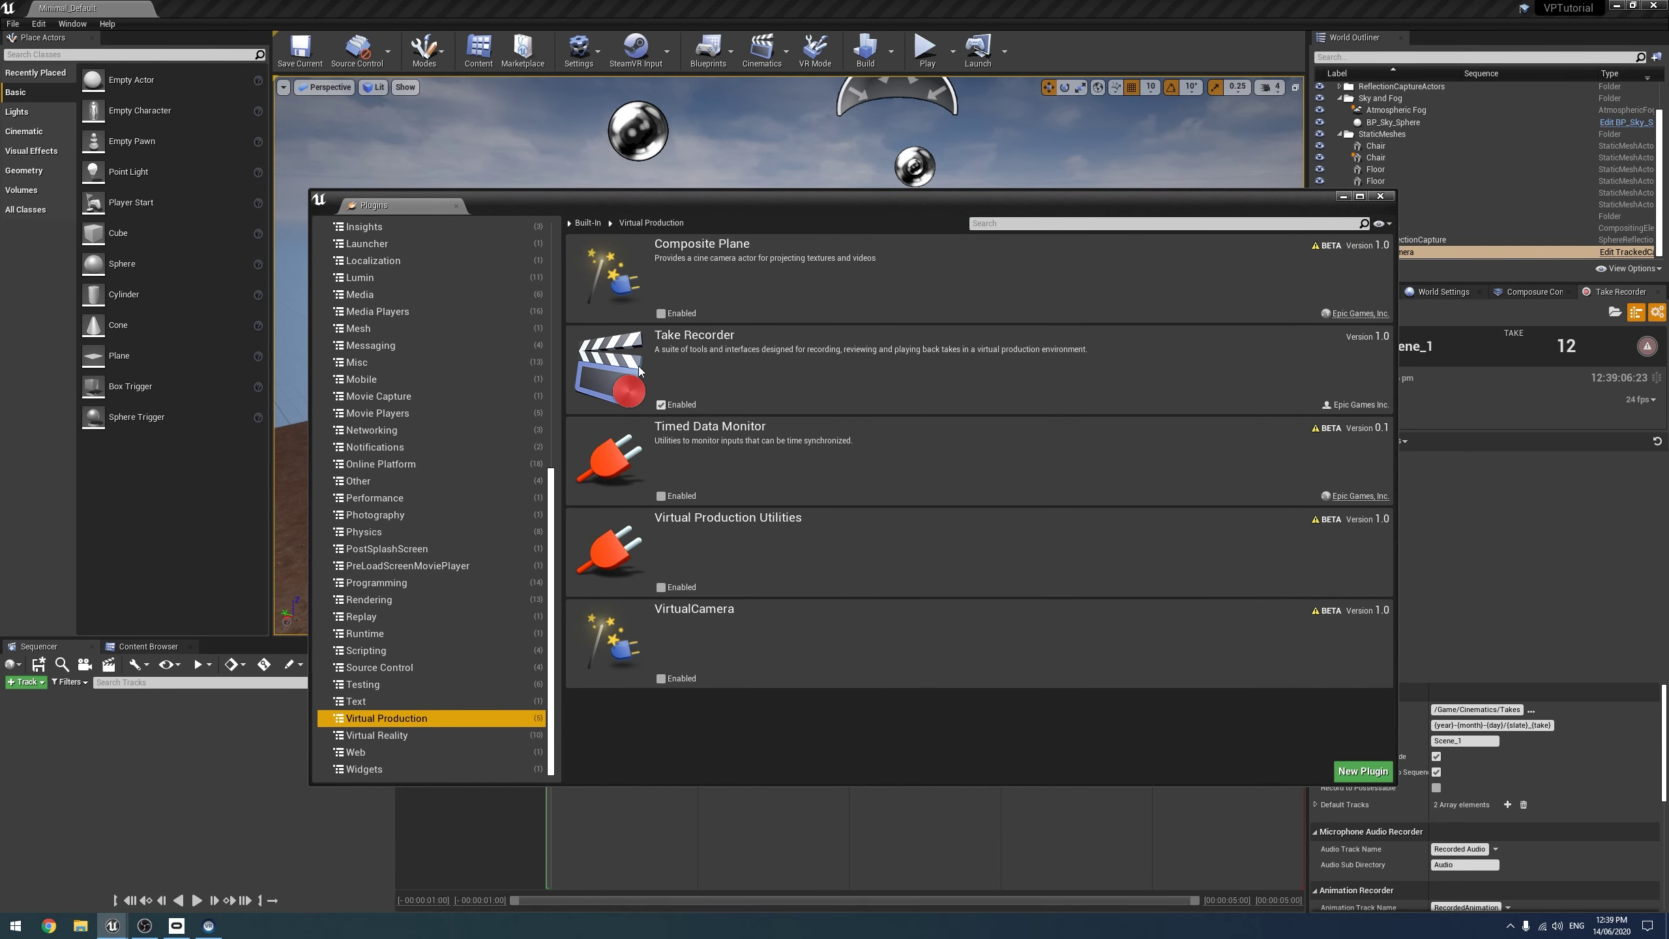
pyautogui.click(1381, 196)
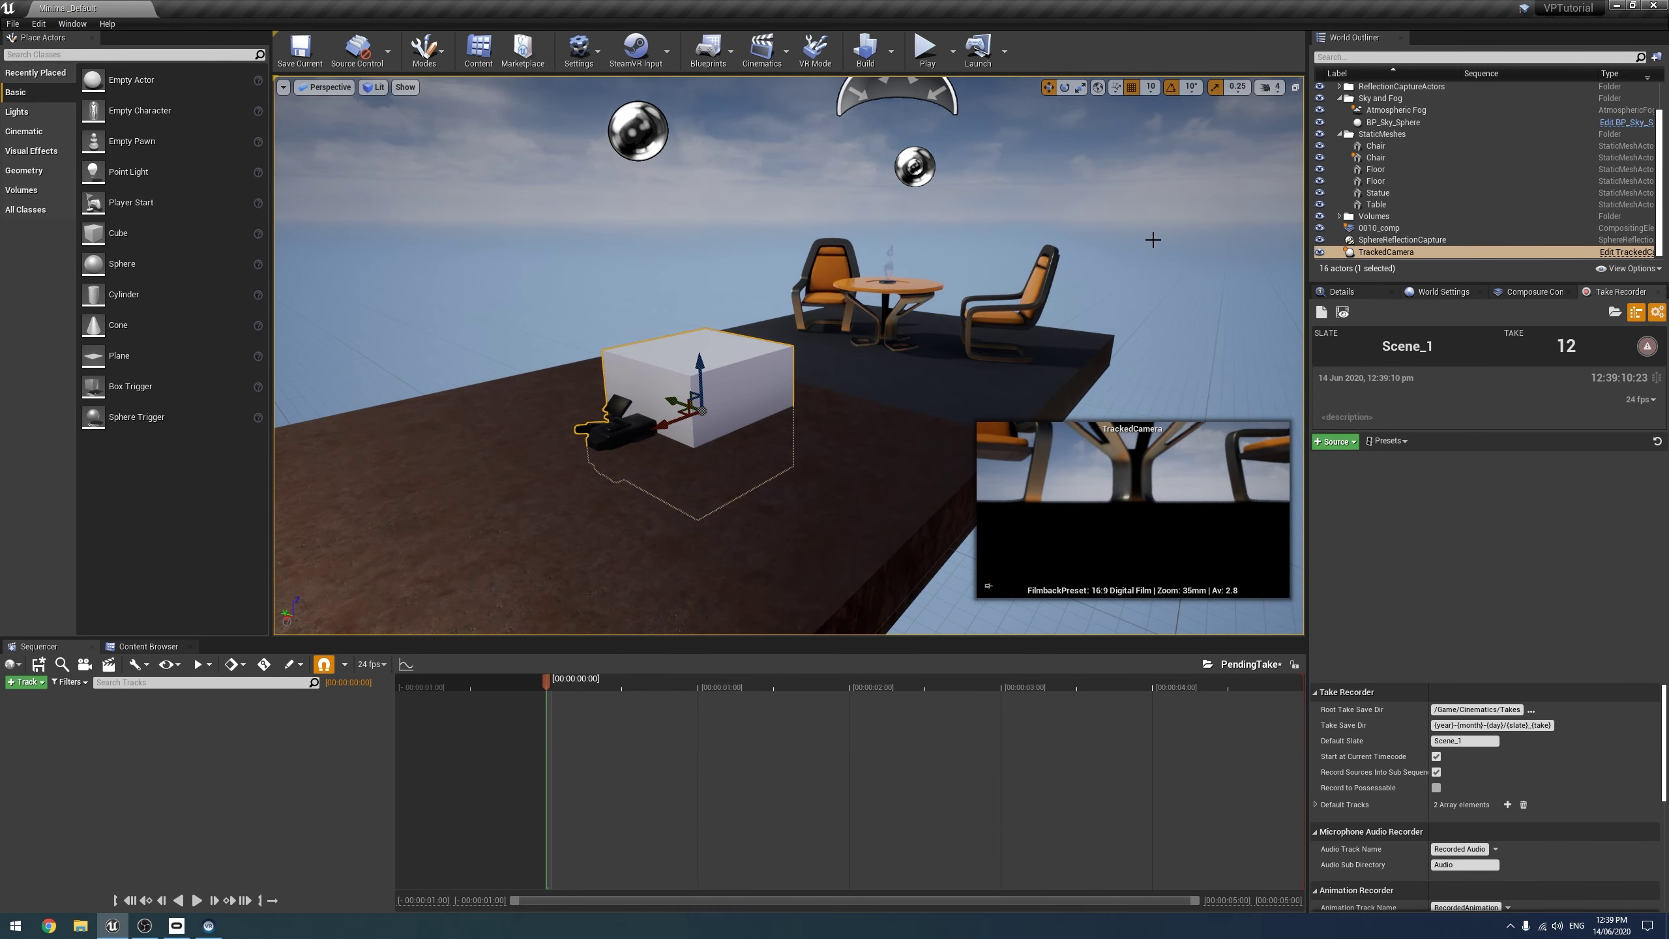
# Look through the Window menu's Cinematics tools, then close the menu without opening any.
pyautogui.click(73, 24)
pyautogui.moveTo(99, 49)
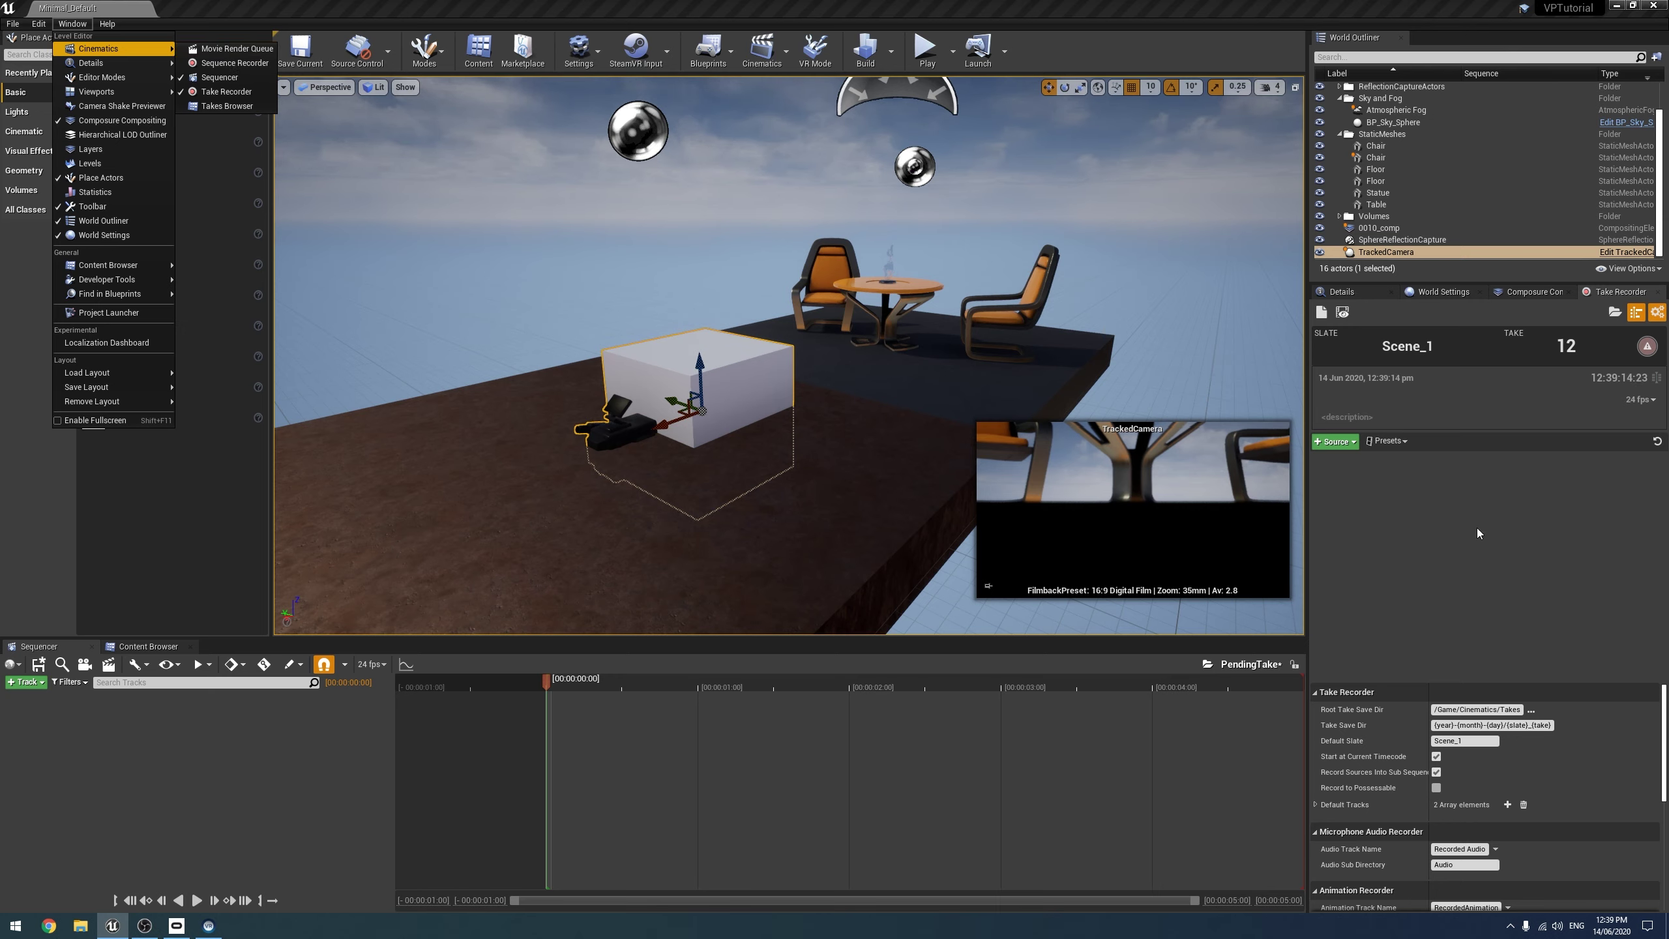
pyautogui.click(1528, 400)
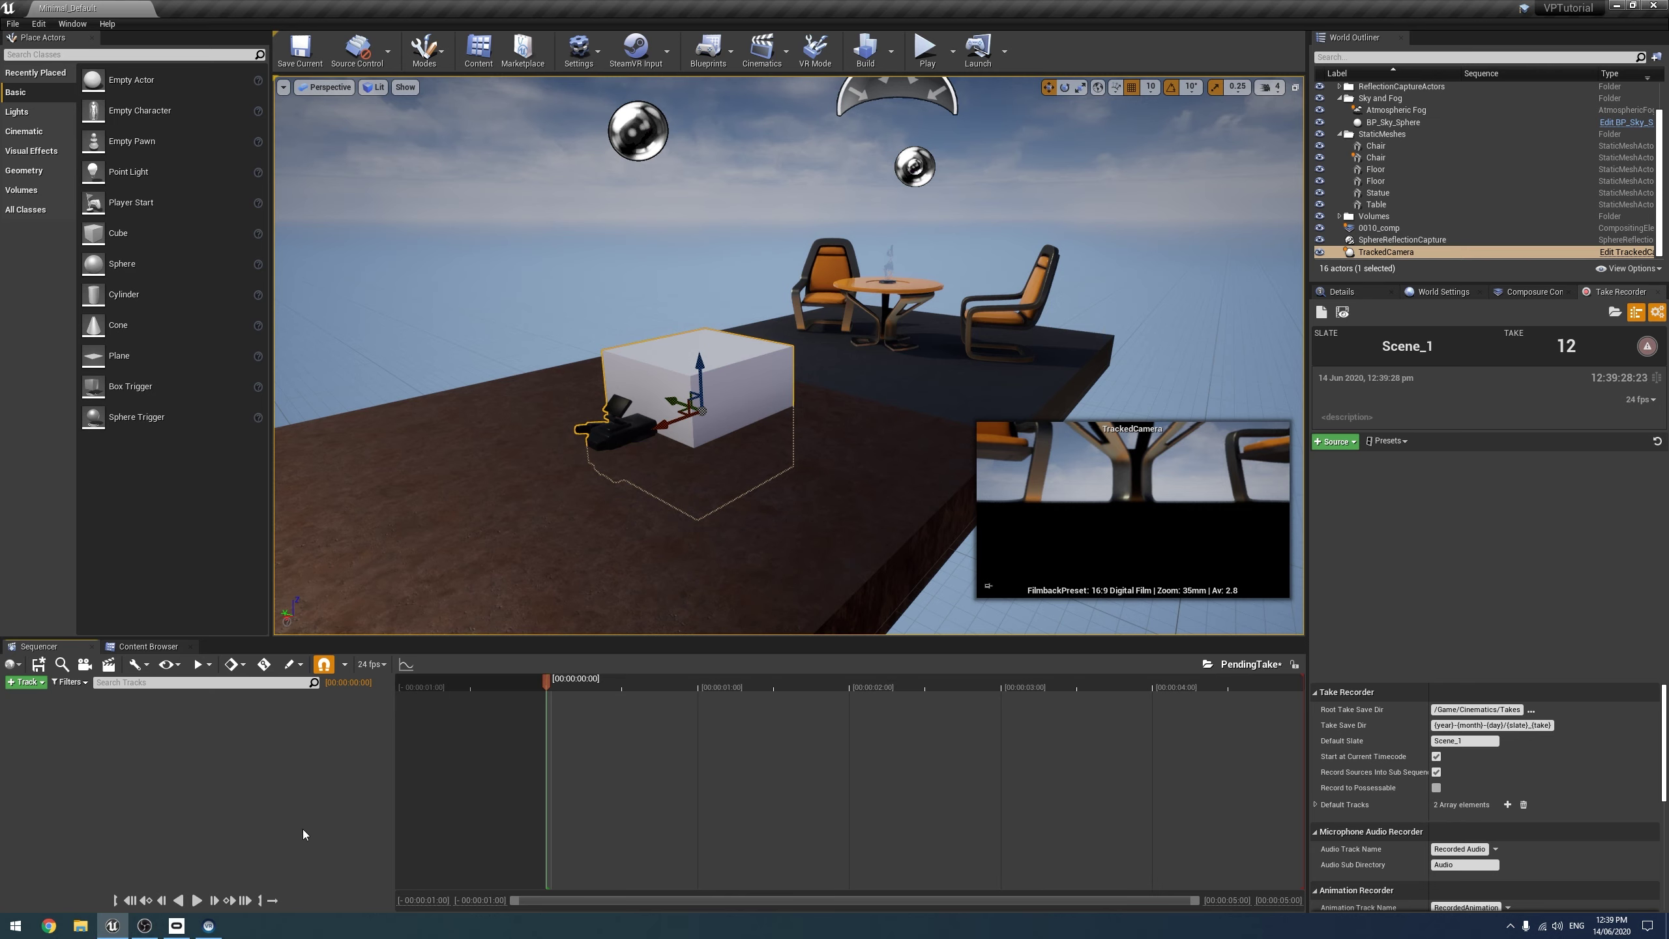
# Open the Master level sequence from the Content Browser and scrub its chair animation.
pyautogui.click(144, 652)
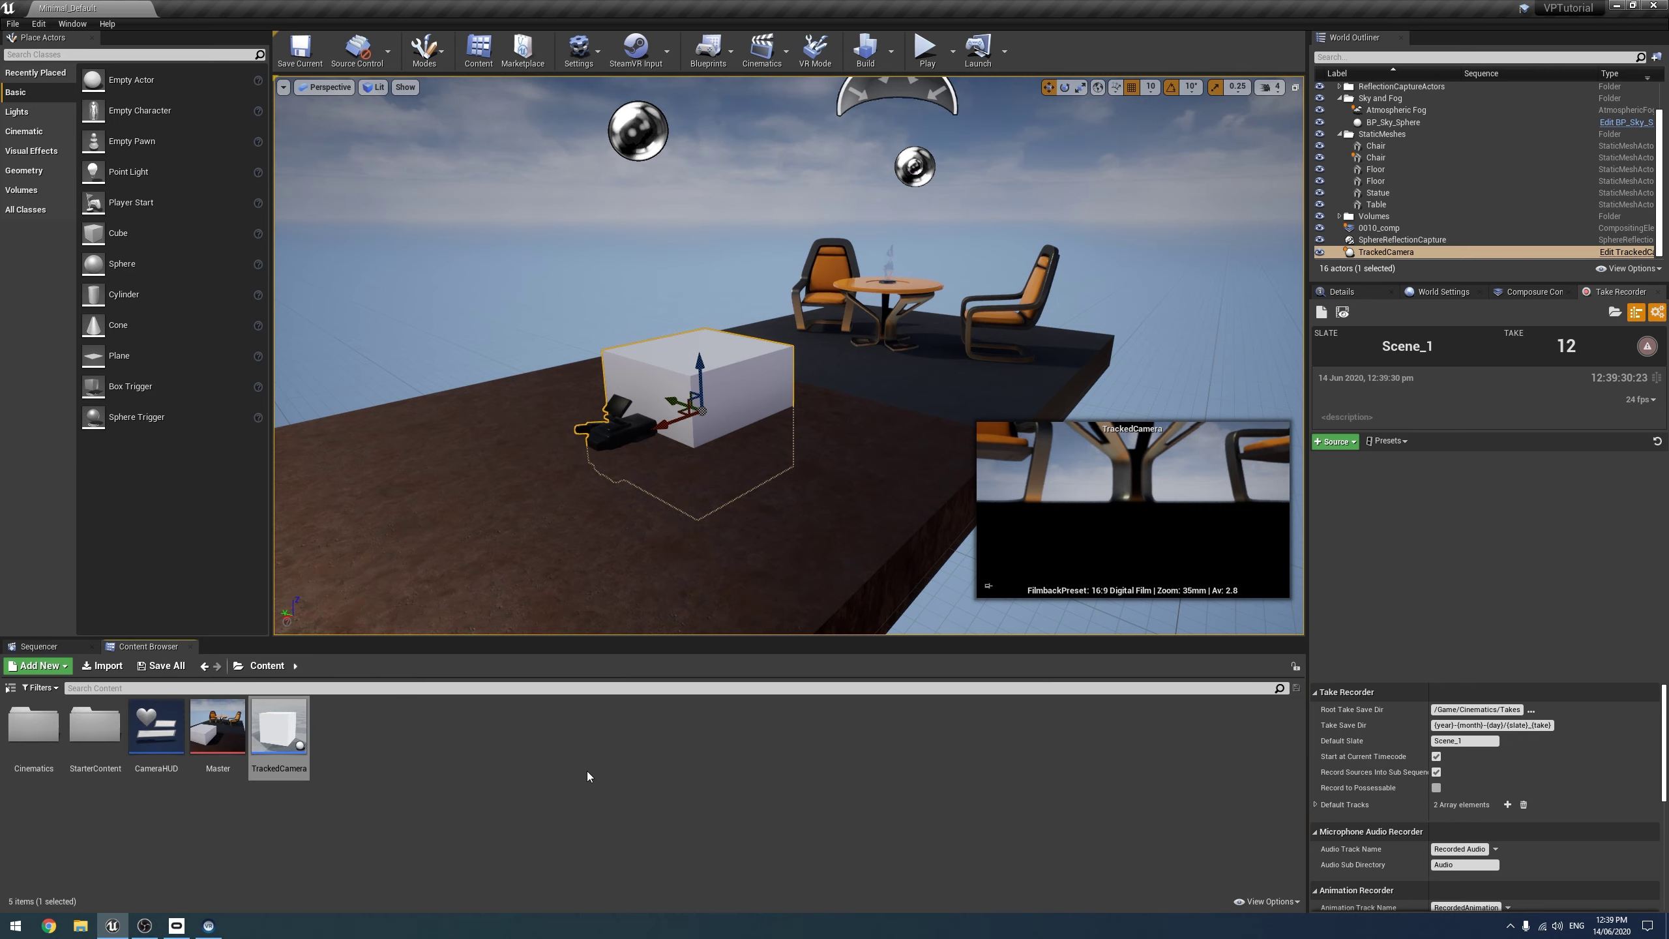
pyautogui.doubleClick(222, 726)
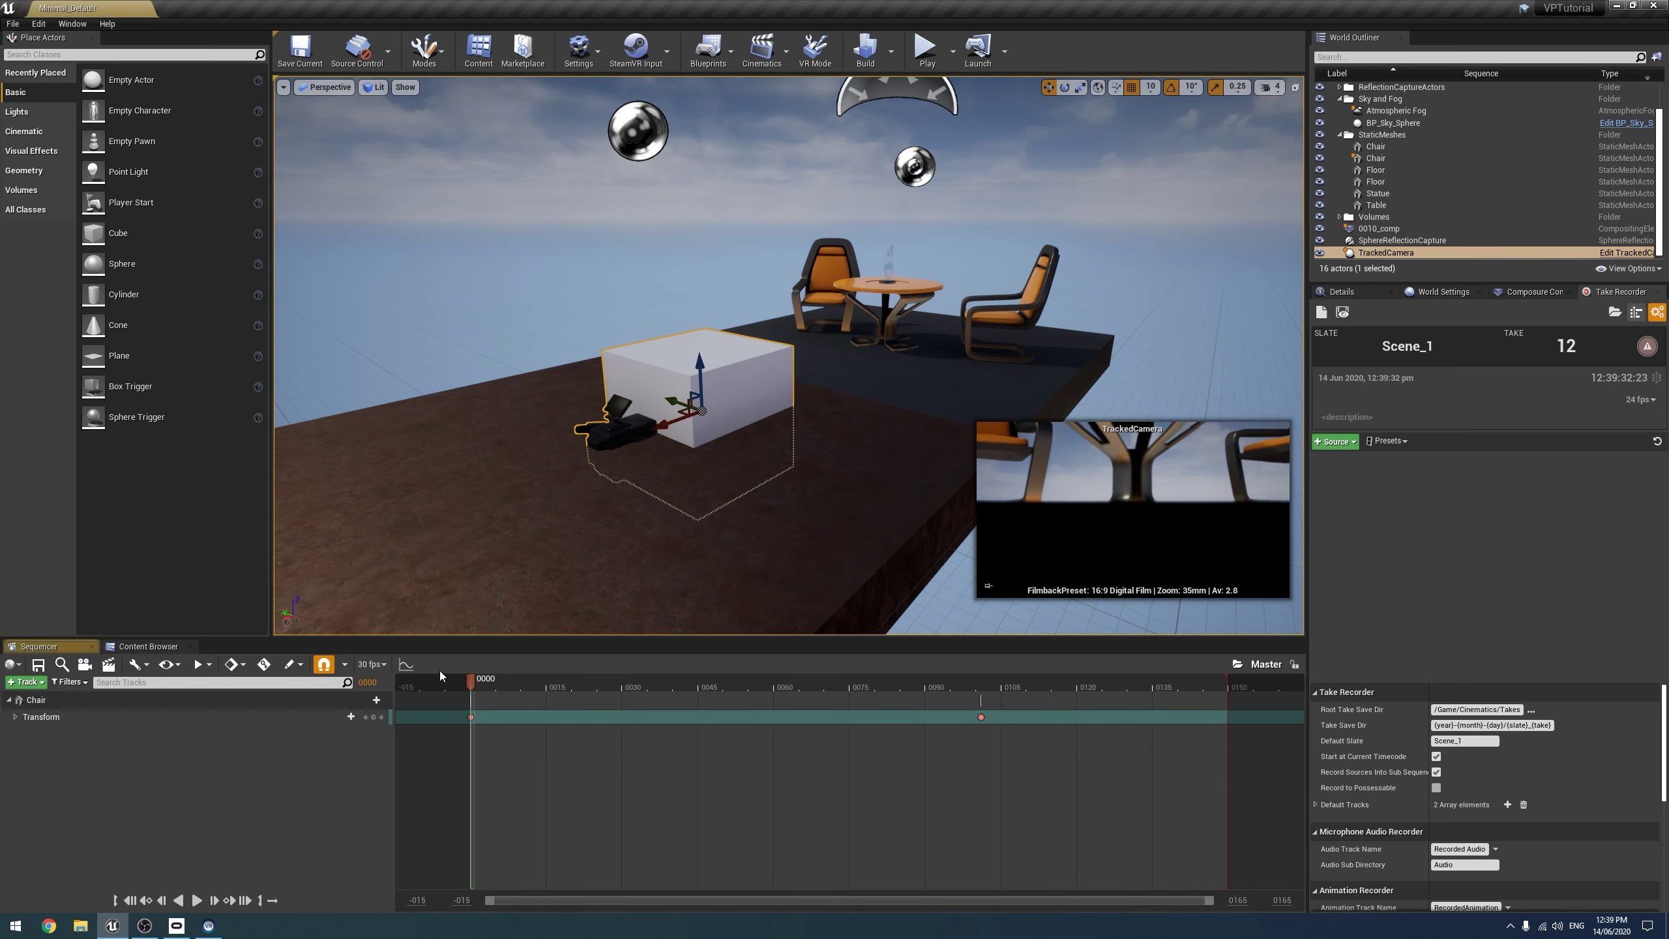
pyautogui.moveTo(476, 686)
pyautogui.mouseDown()
pyautogui.moveTo(794, 684)
pyautogui.moveTo(471, 676)
pyautogui.mouseUp()
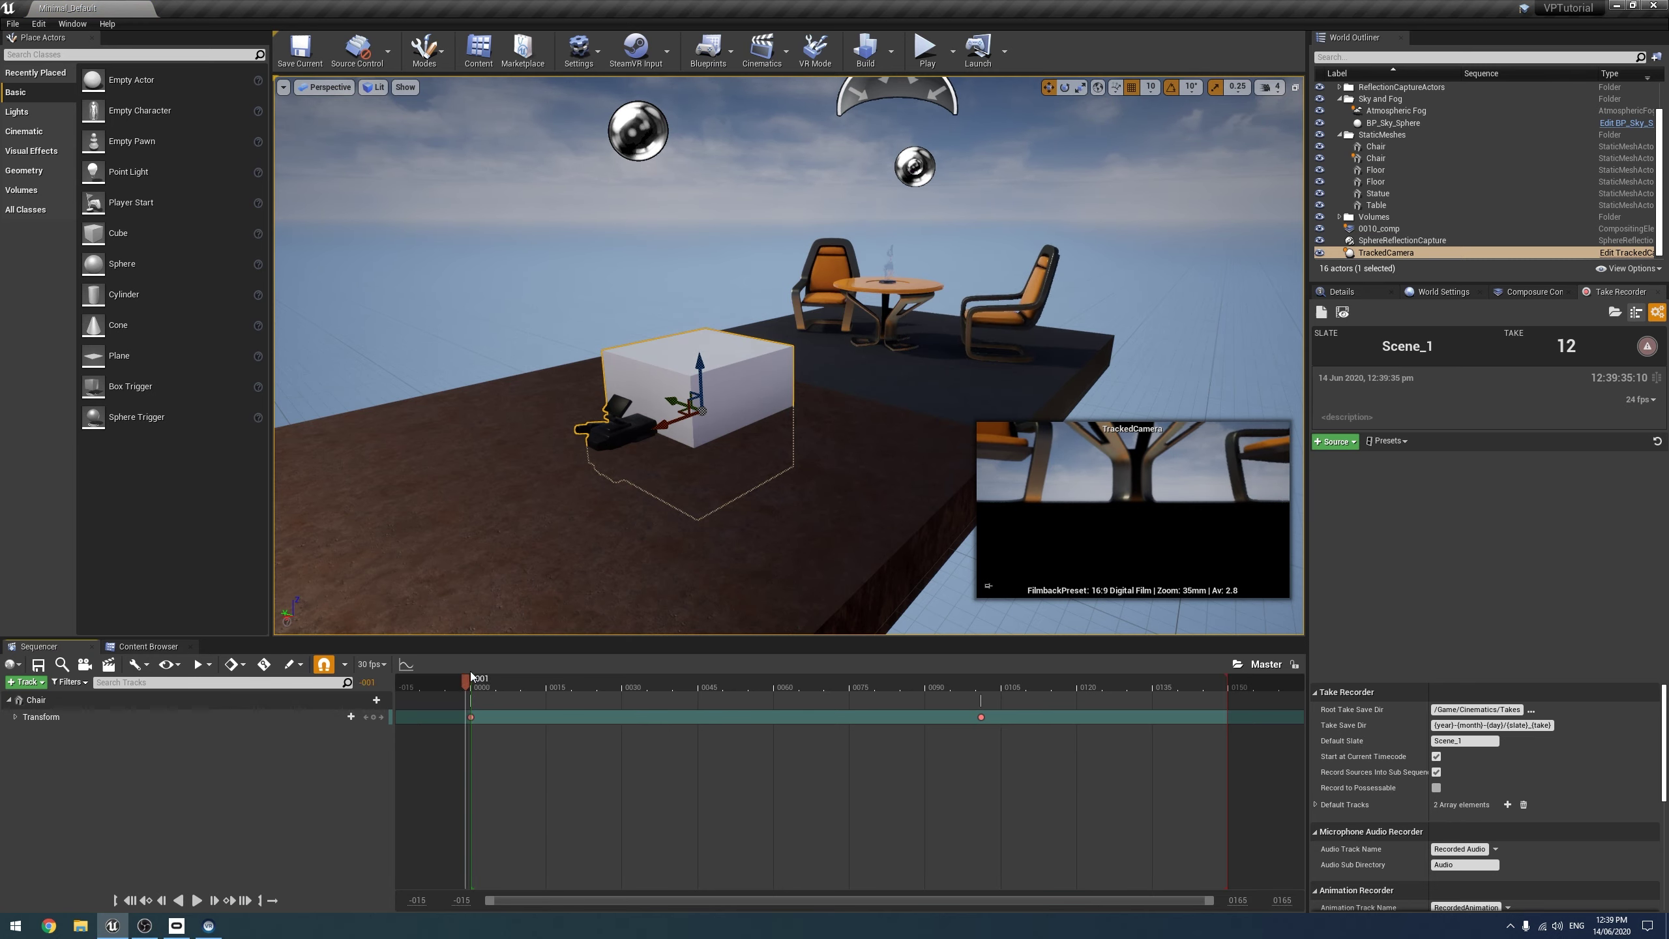
# Load the Master sequence into Take Recorder from its Content Browser context menu.
pyautogui.click(147, 648)
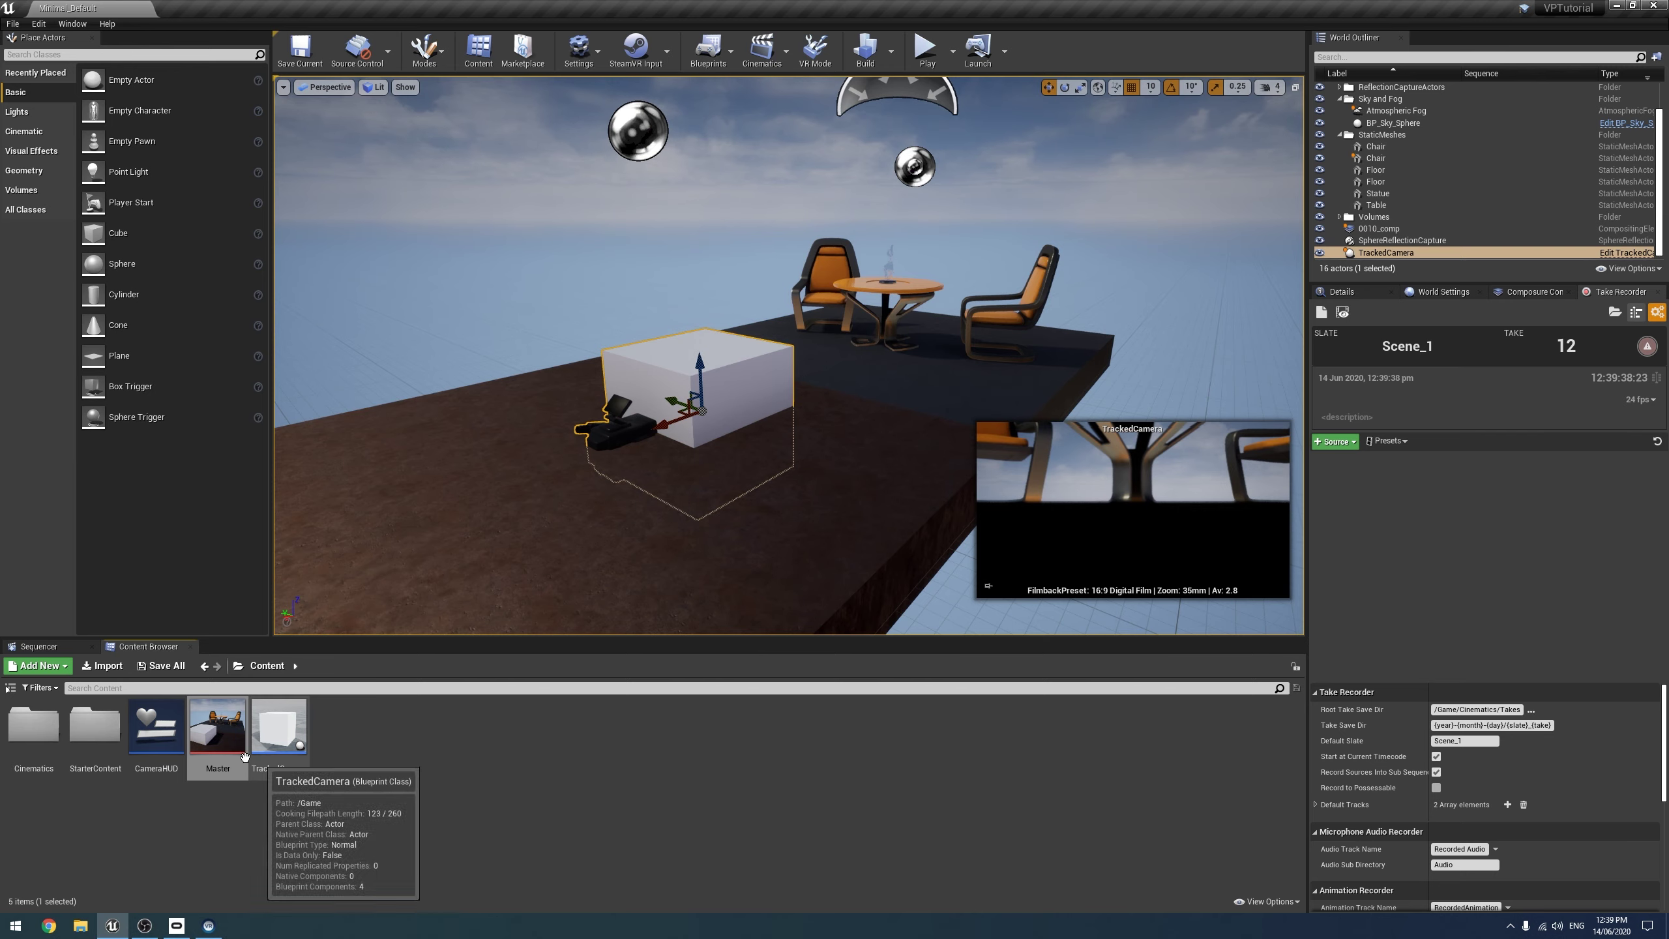
pyautogui.rightClick(216, 717)
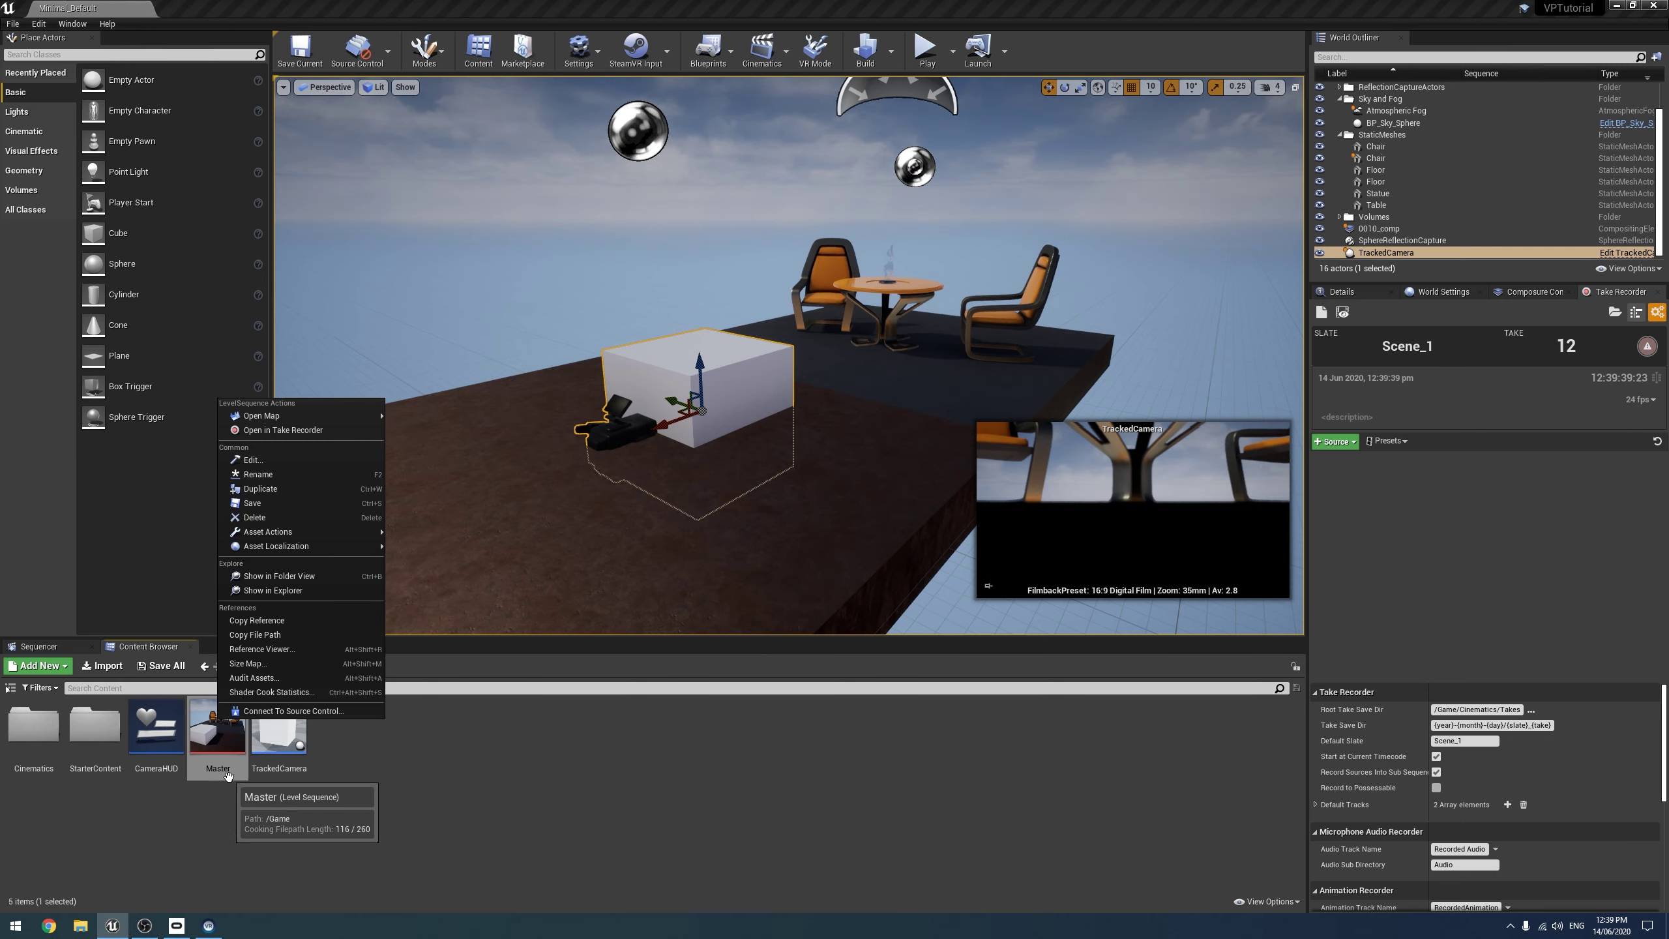
pyautogui.click(289, 429)
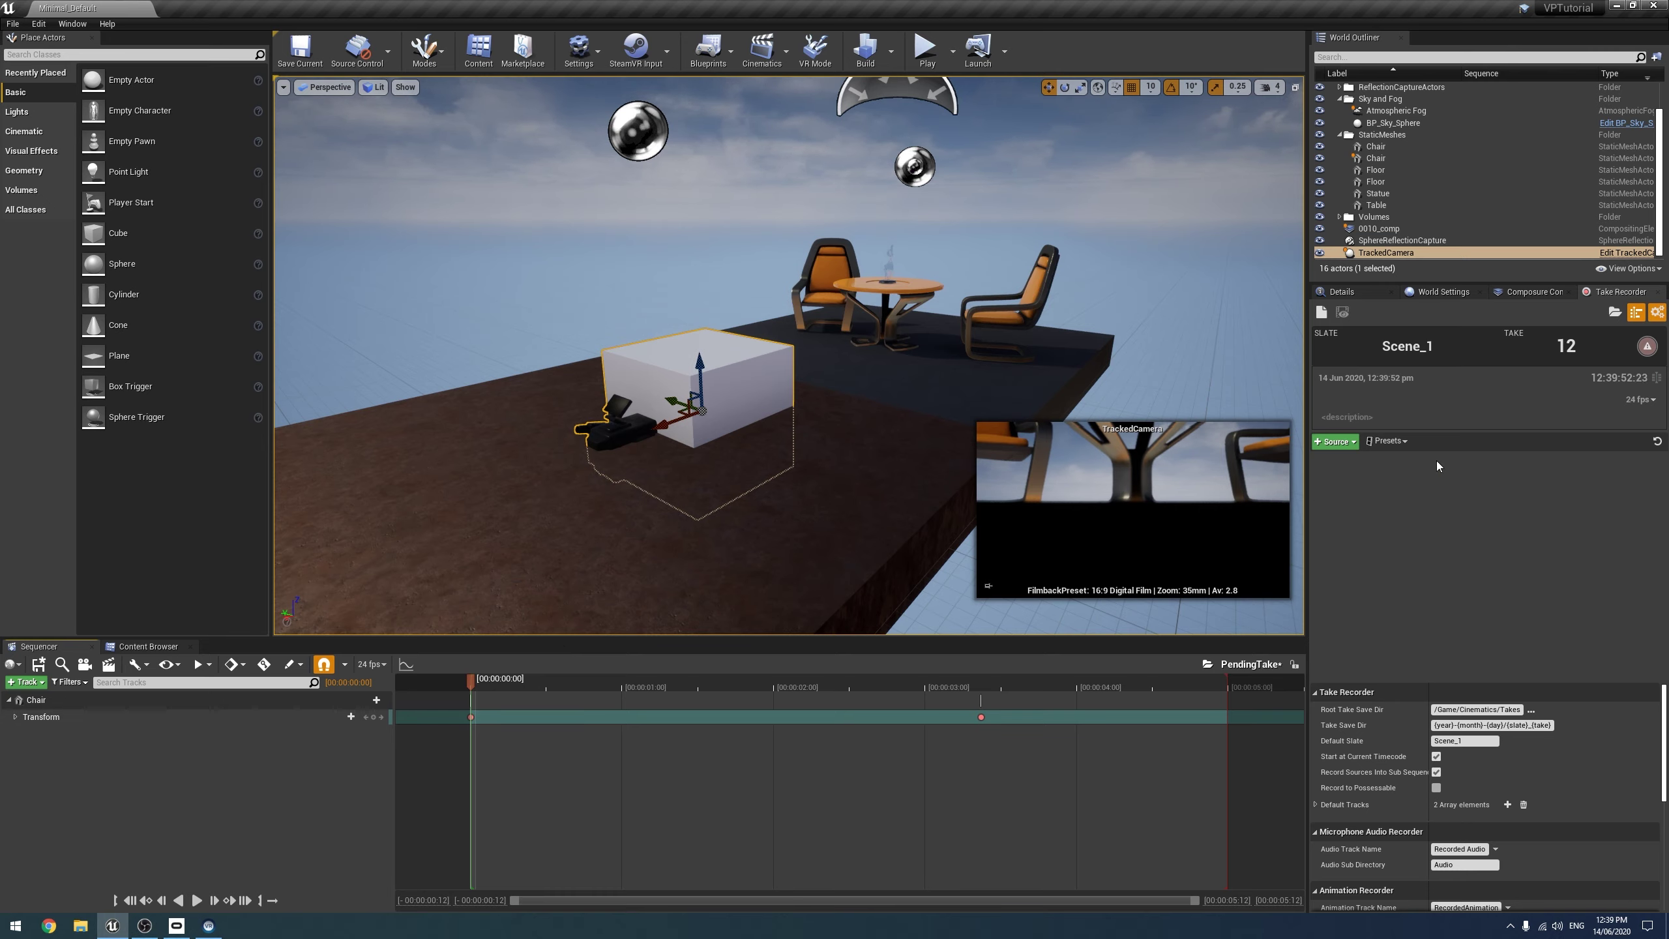
# Add TrackedCamera as a Take Recorder source from the From Actor list.
pyautogui.click(1332, 442)
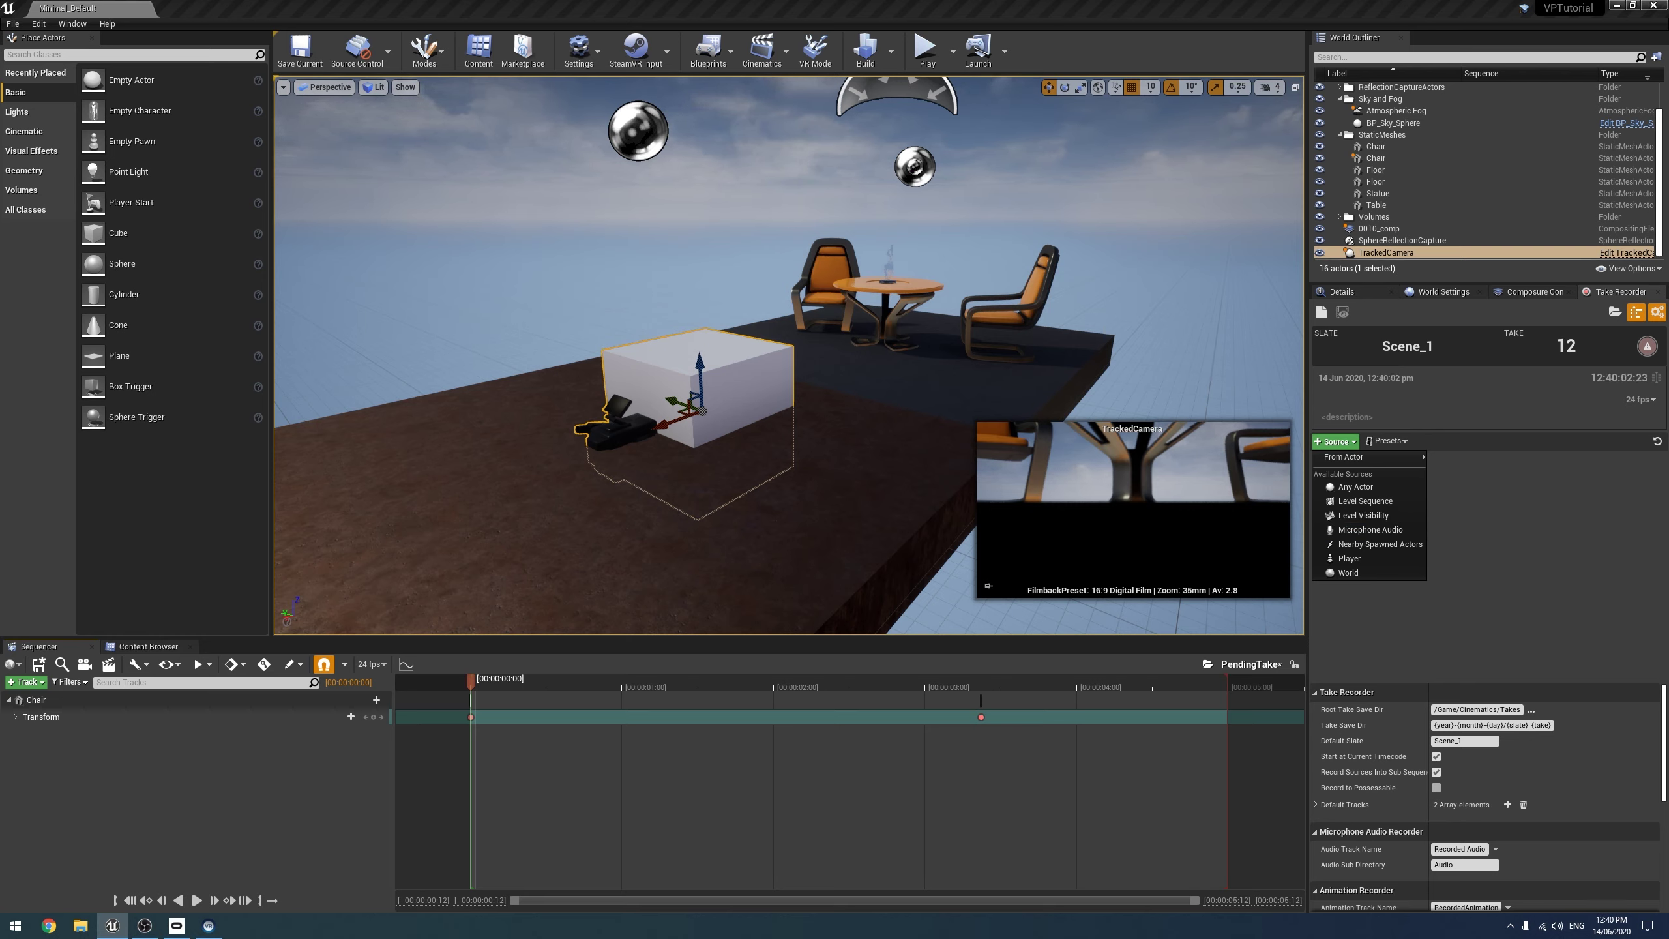
pyautogui.moveTo(1329, 457)
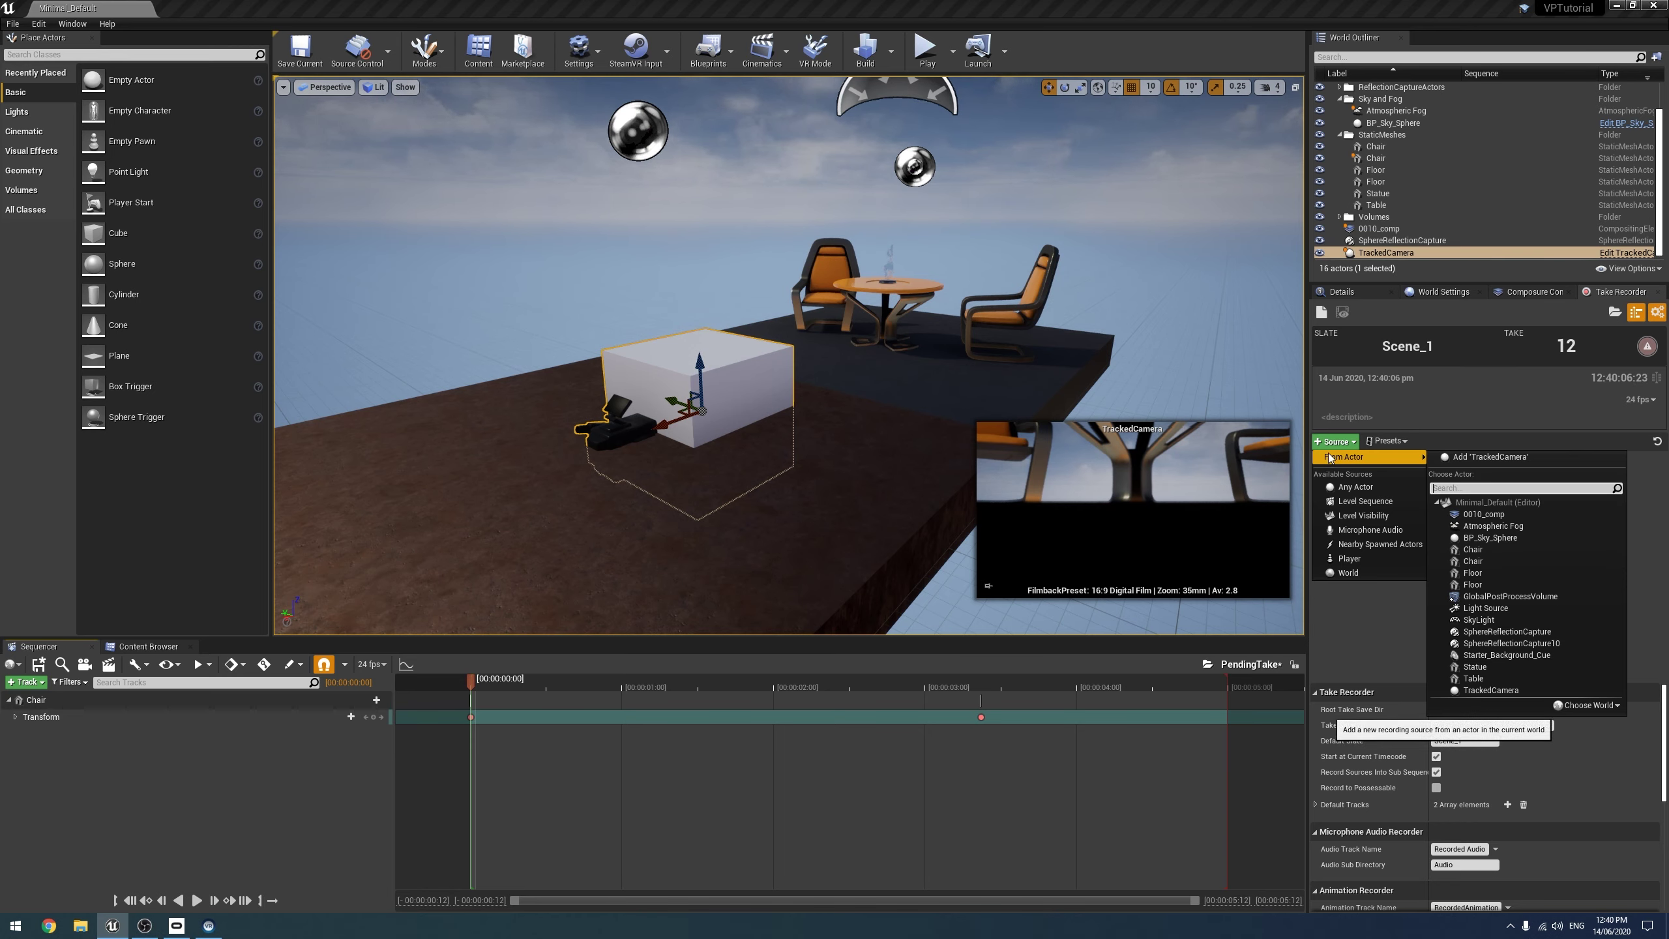
pyautogui.click(1468, 457)
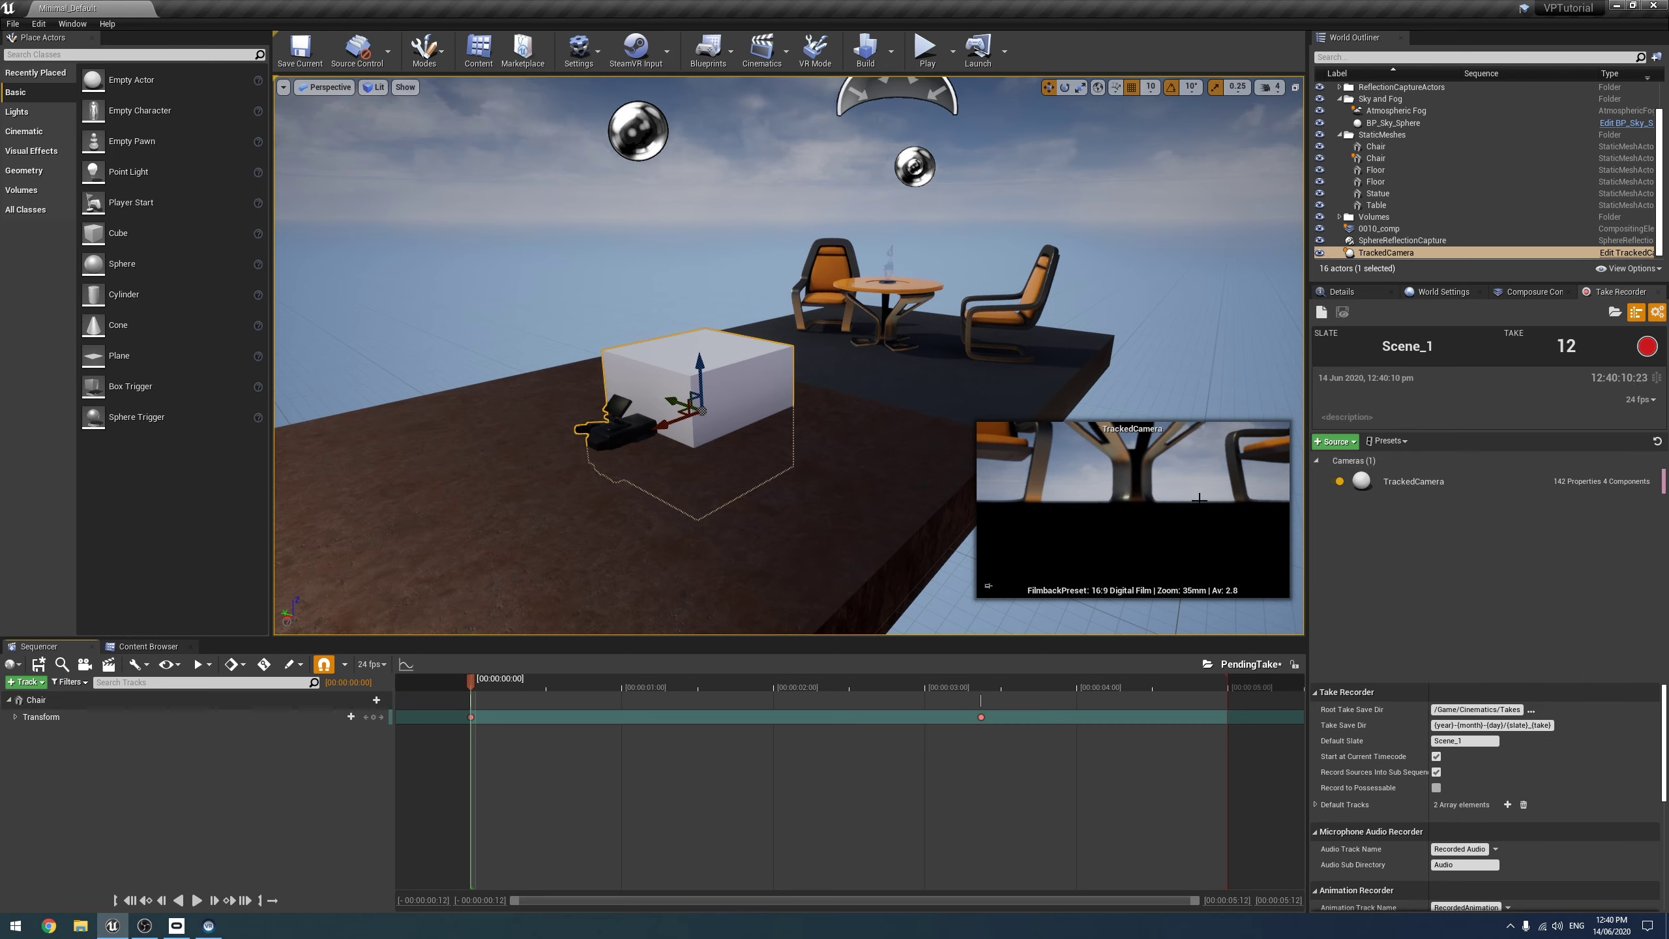
pyautogui.click(1346, 443)
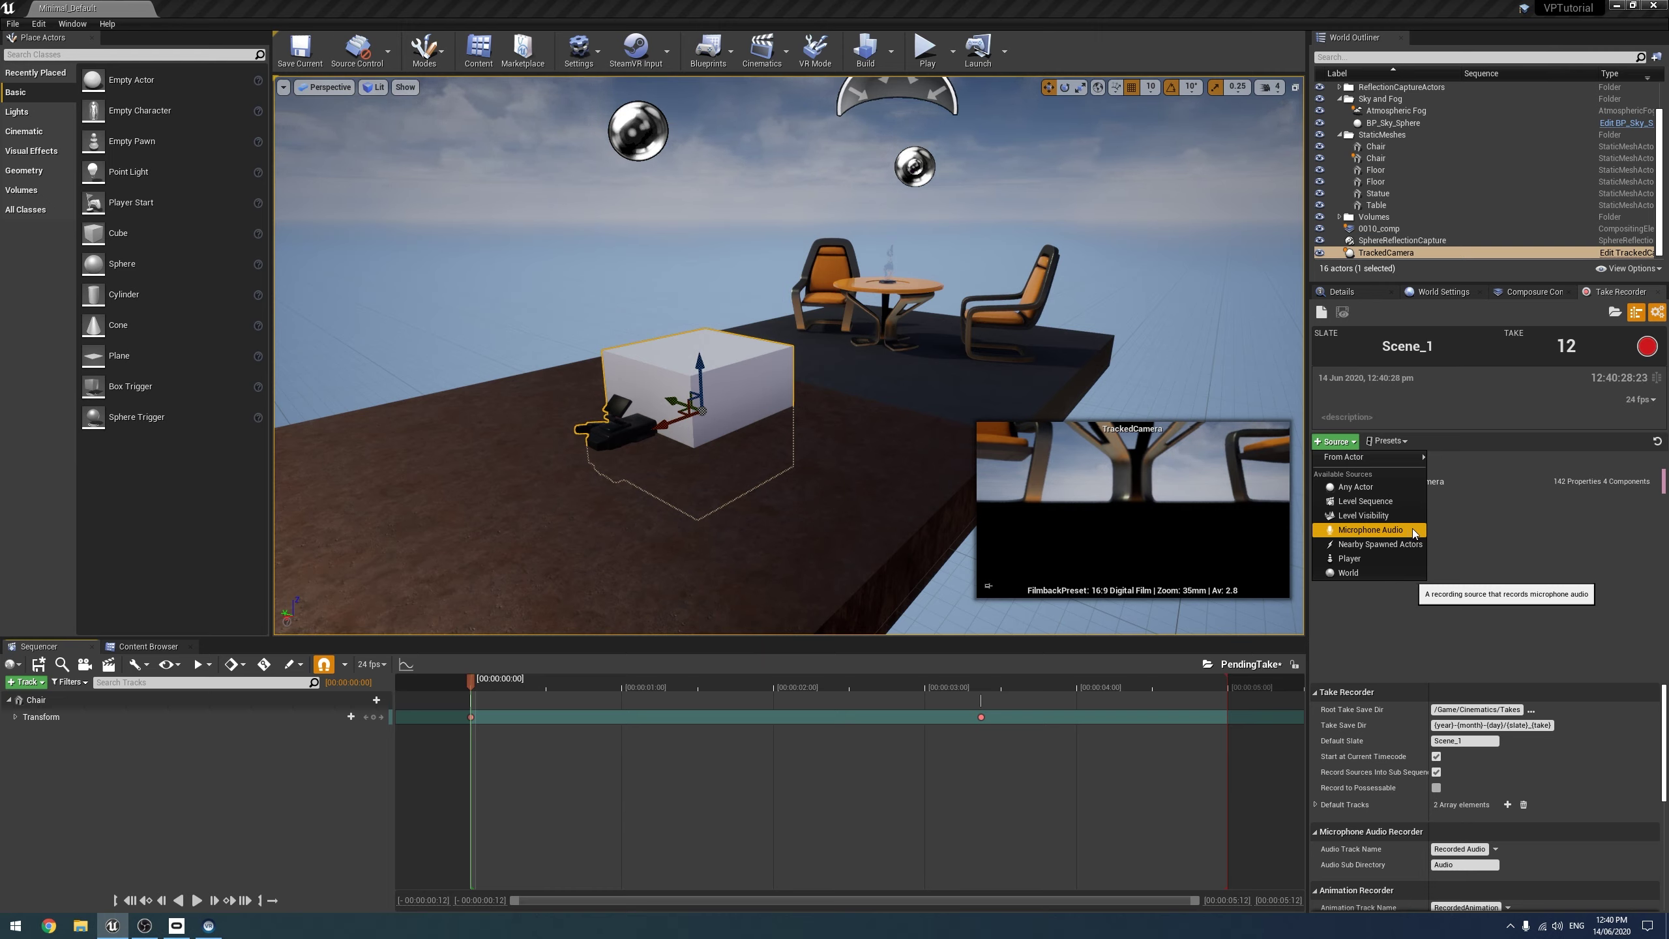
pyautogui.click(1494, 562)
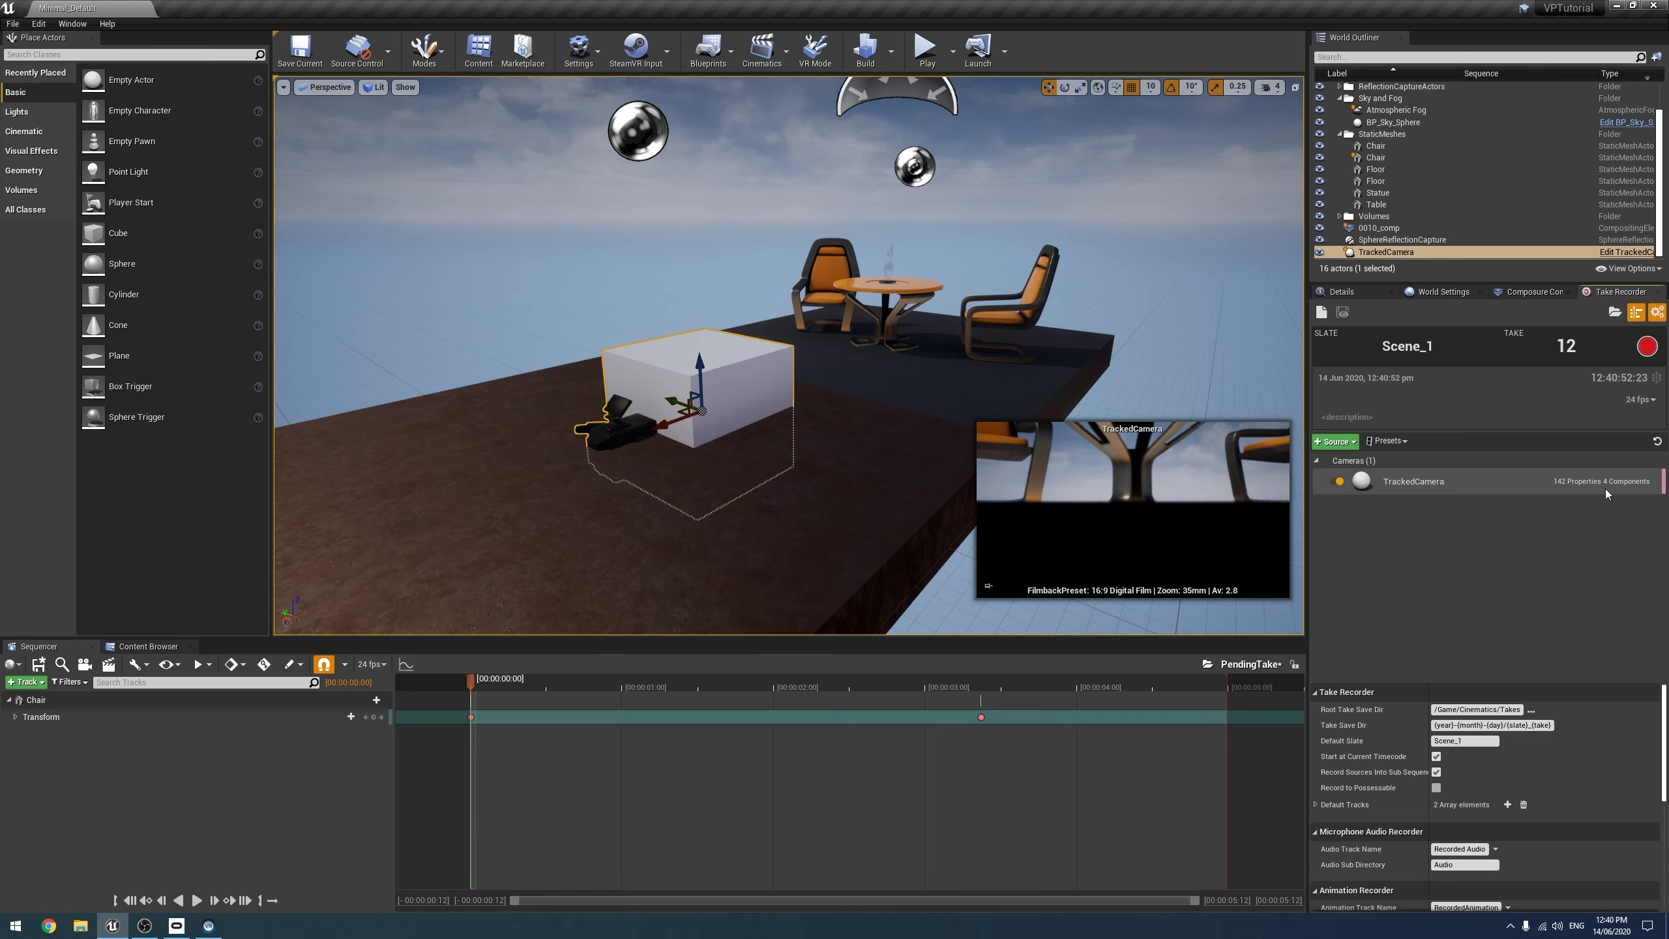
pyautogui.click(1476, 488)
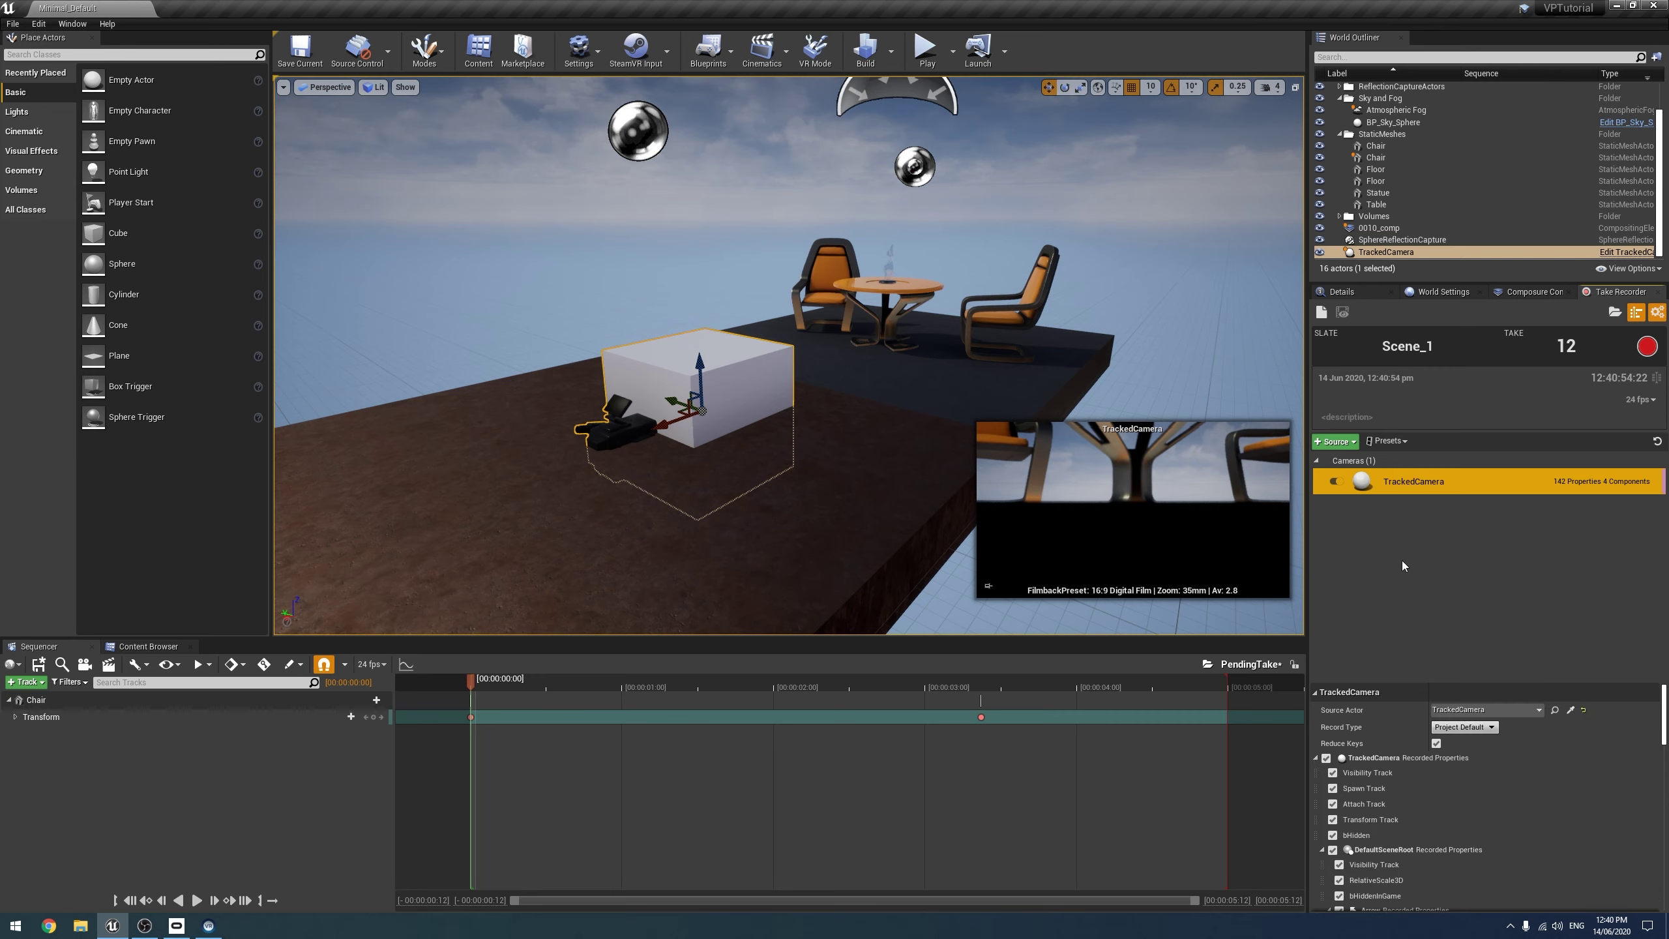
pyautogui.scroll(-1, 1432, 797)
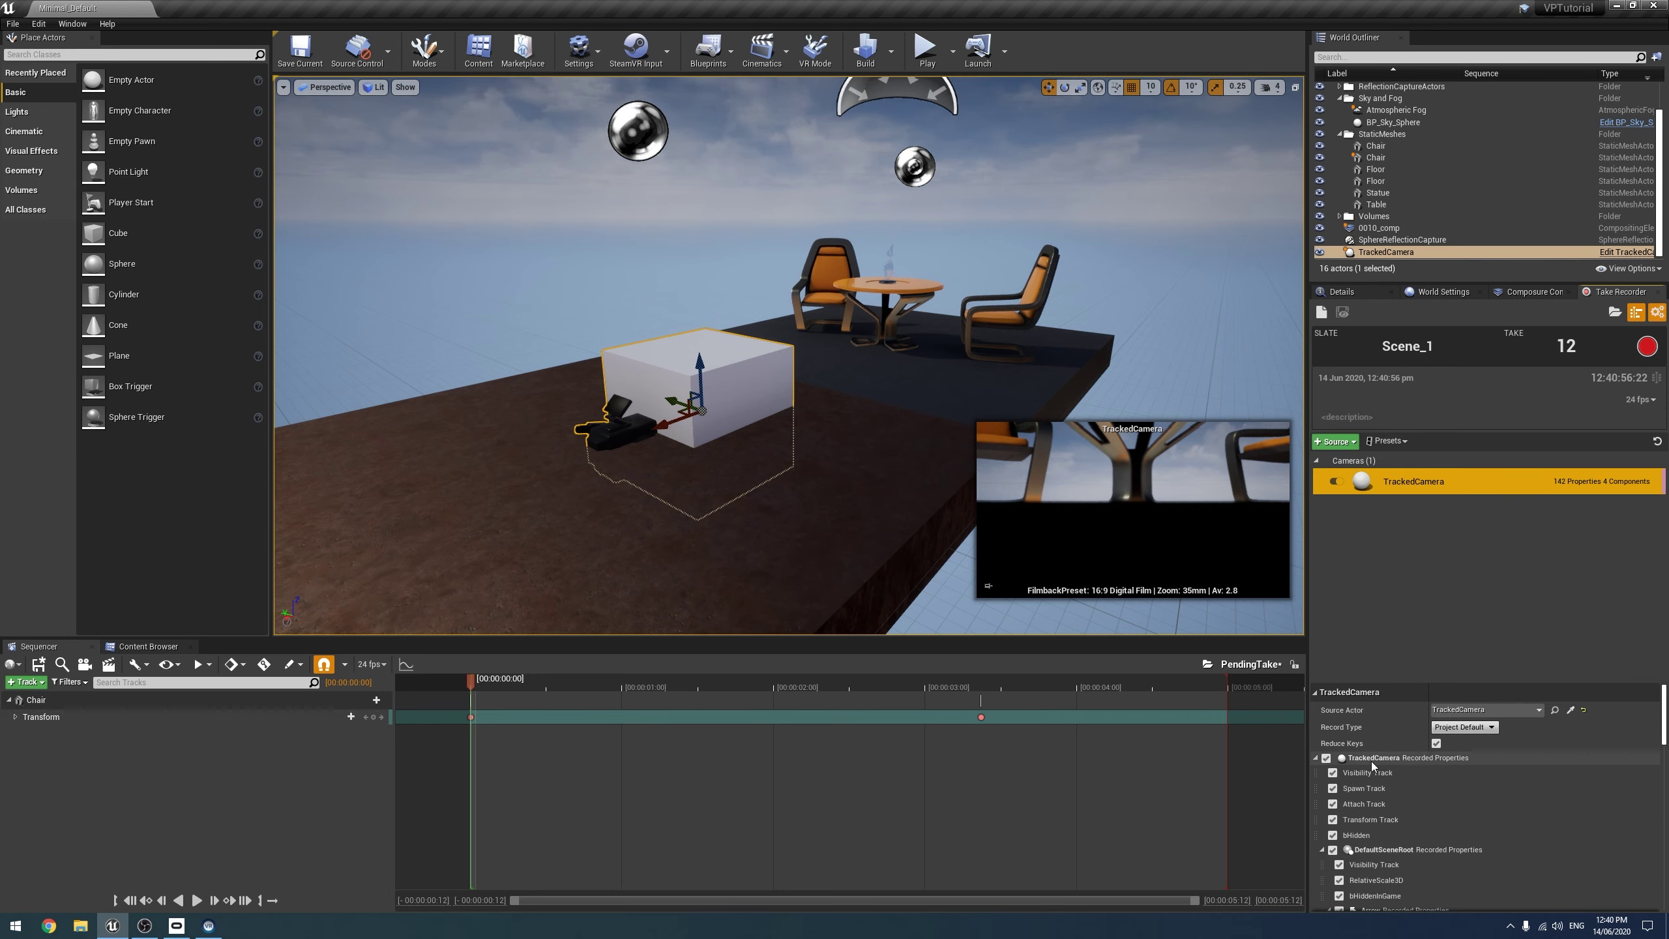
pyautogui.scroll(-5, 1372, 766)
pyautogui.scroll(-5, 1372, 766)
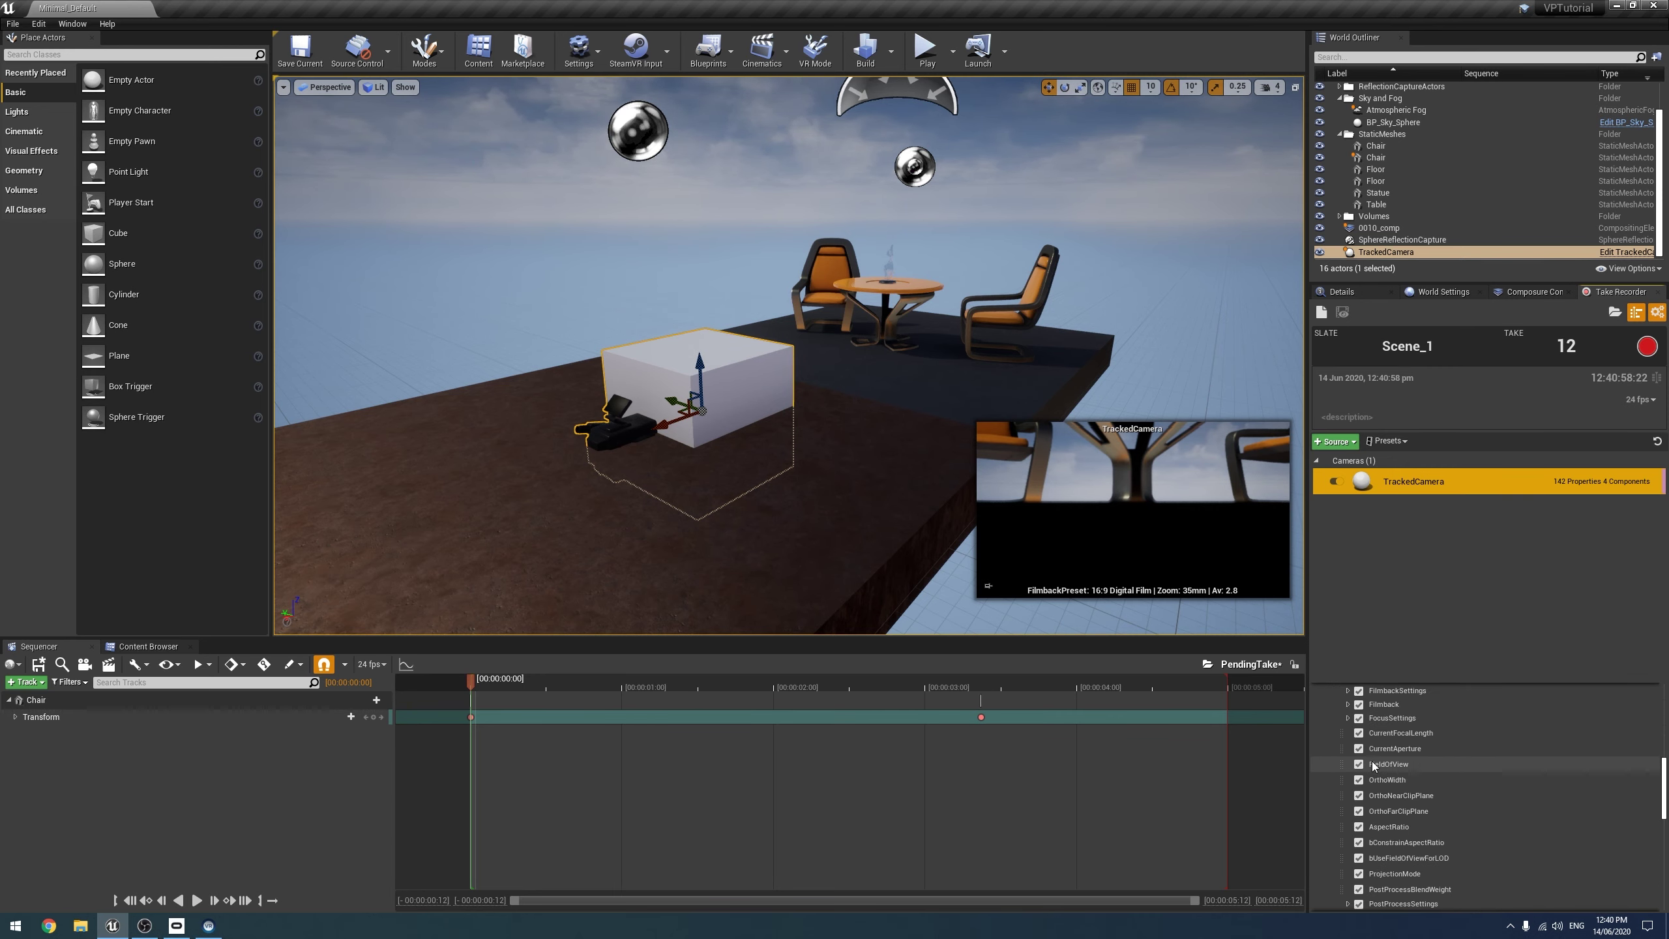
pyautogui.scroll(-5, 1372, 766)
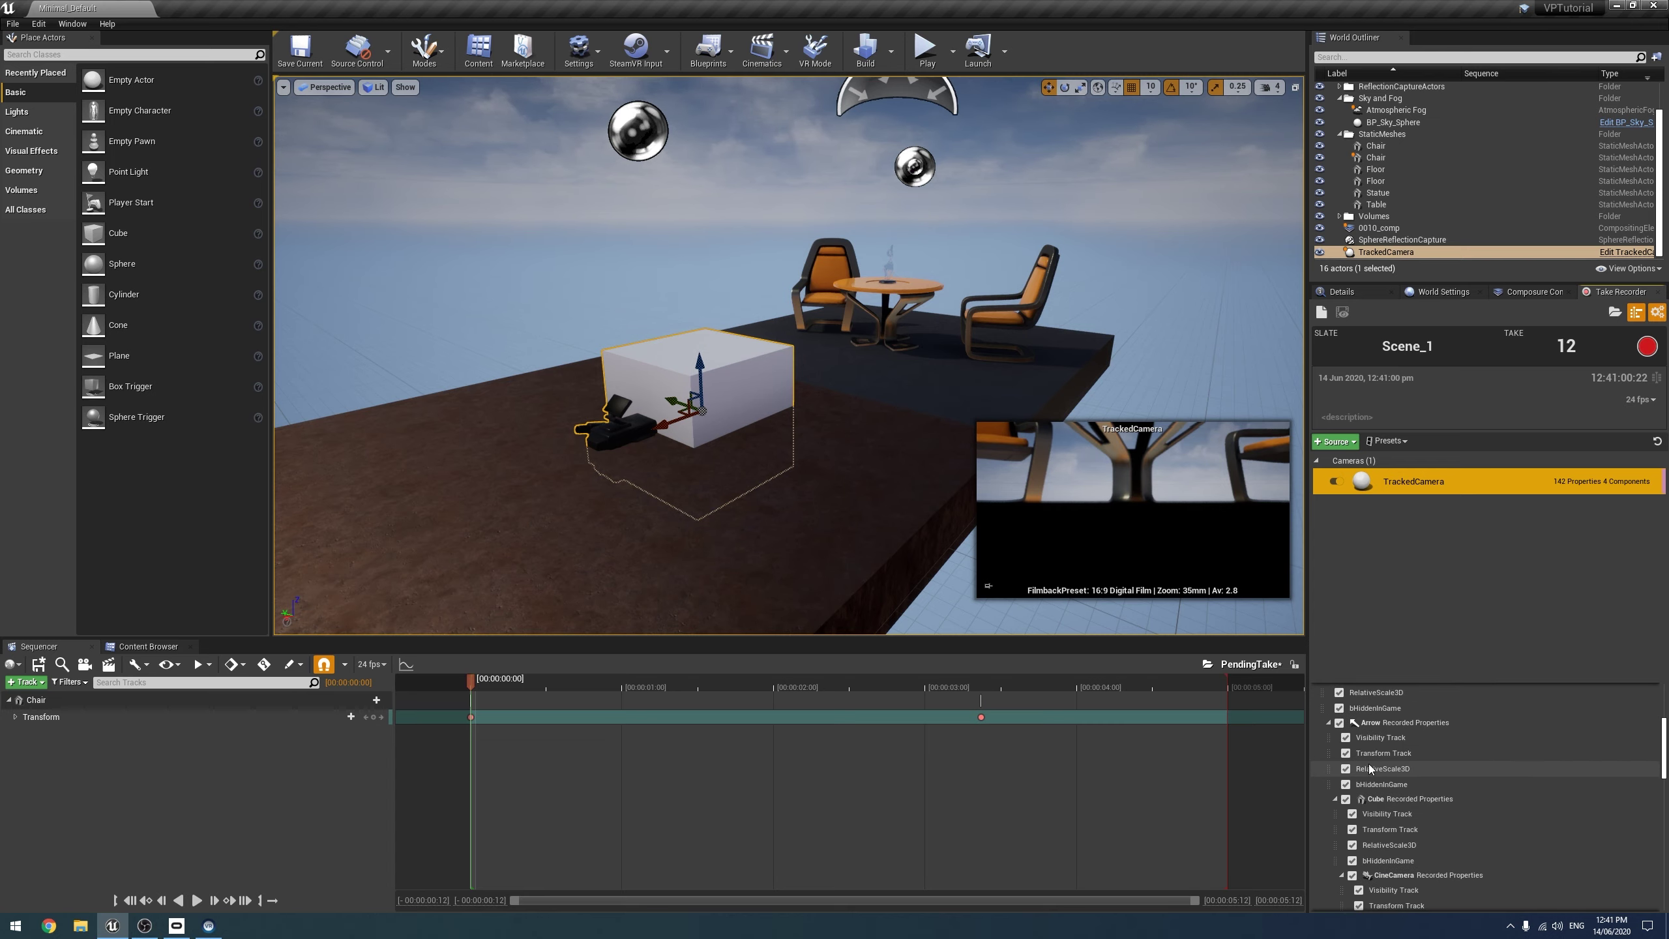
pyautogui.scroll(-10, 1376, 774)
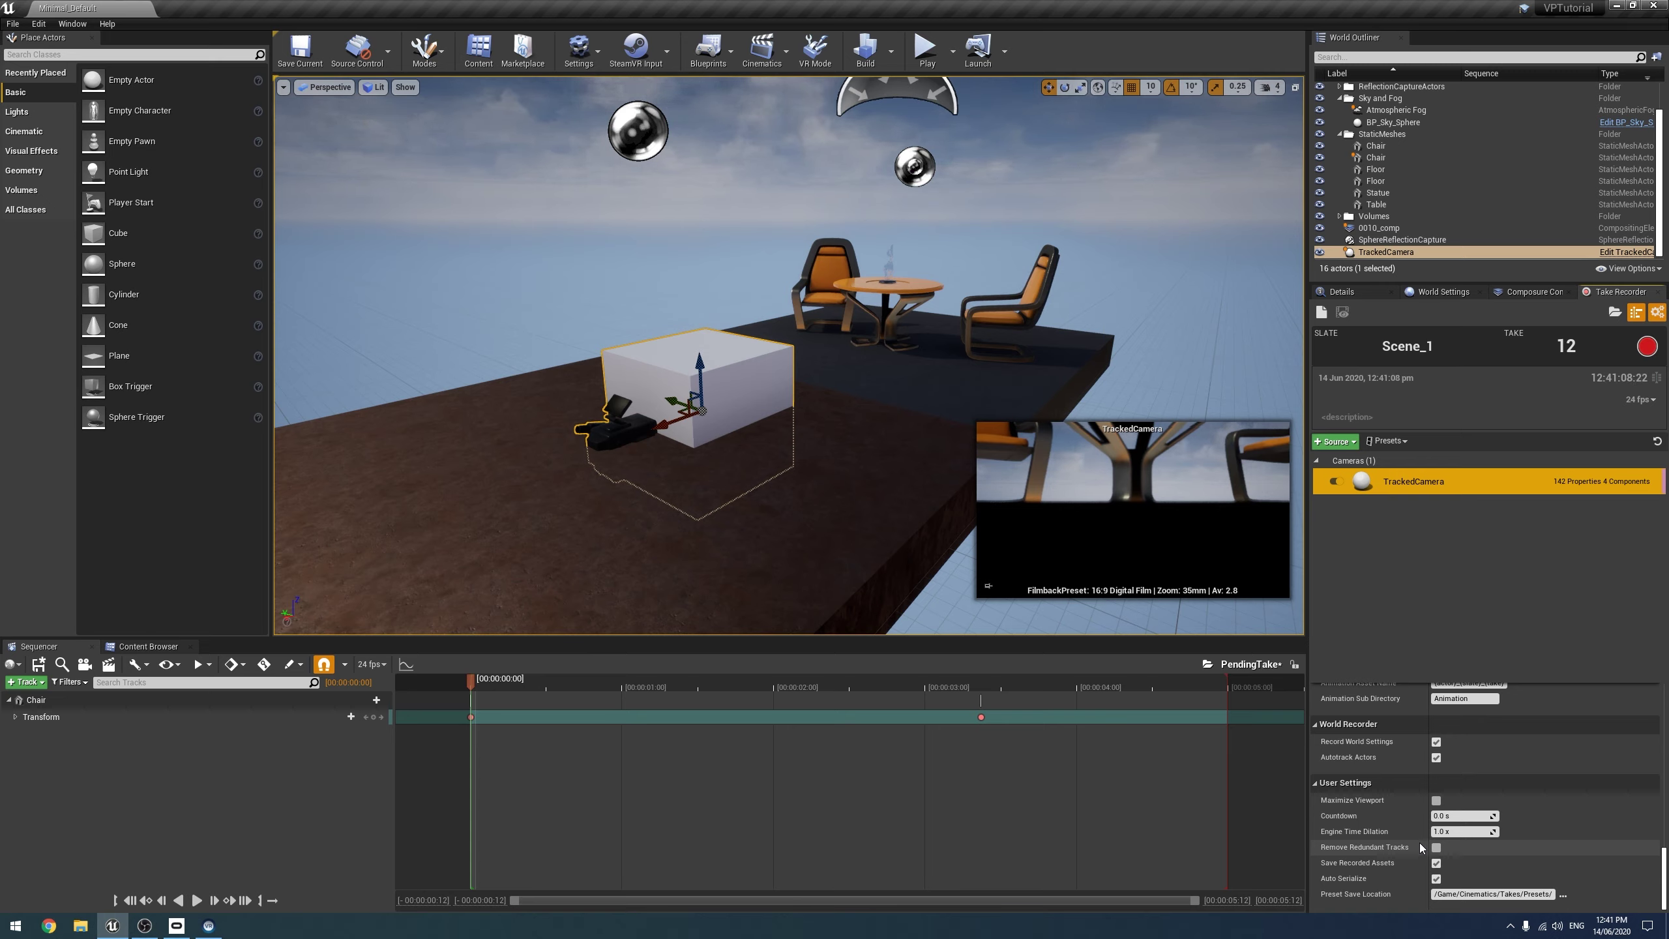
pyautogui.scroll(3, 1419, 843)
pyautogui.scroll(-3, 1416, 840)
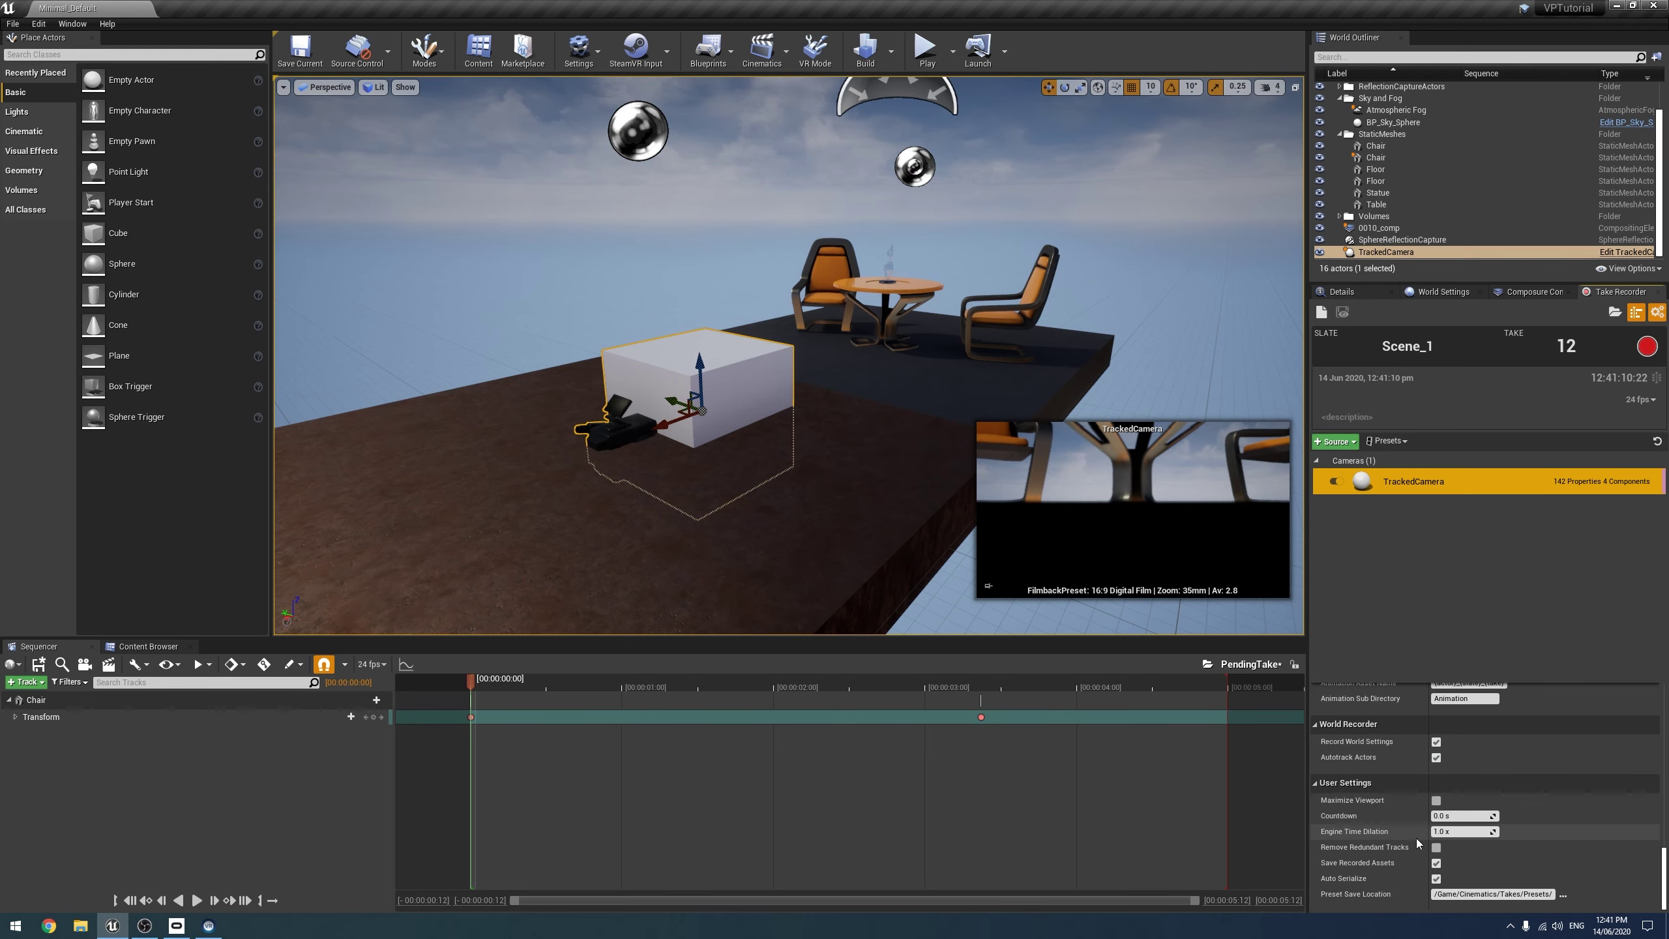
pyautogui.scroll(10, 1416, 837)
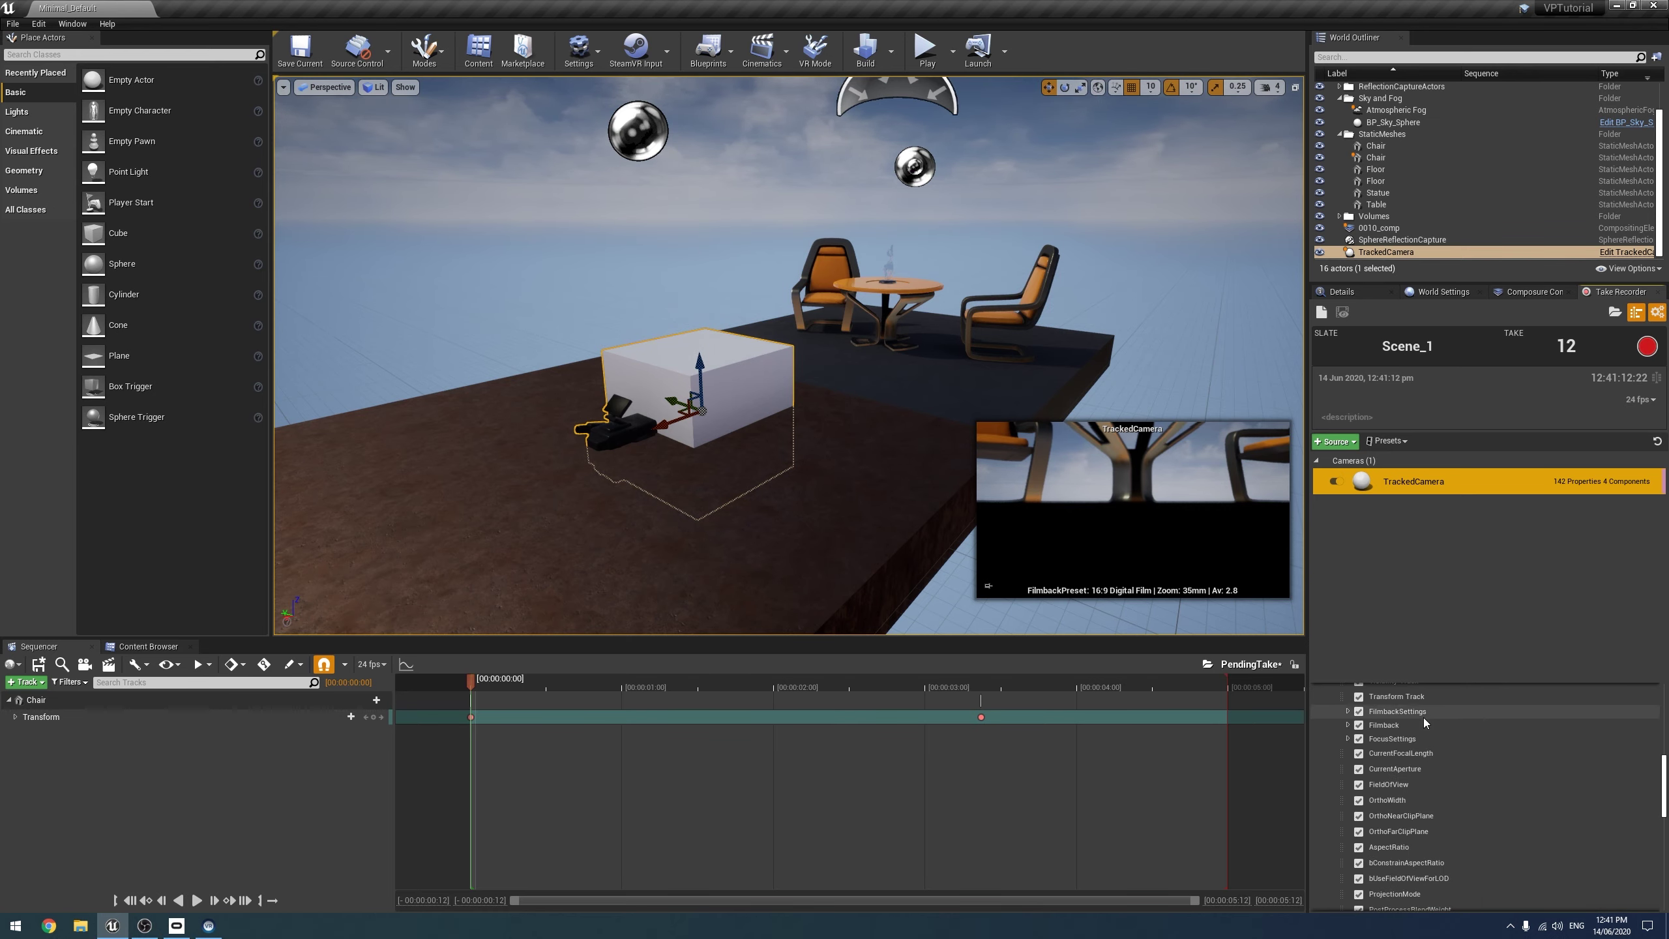
pyautogui.scroll(10, 1413, 762)
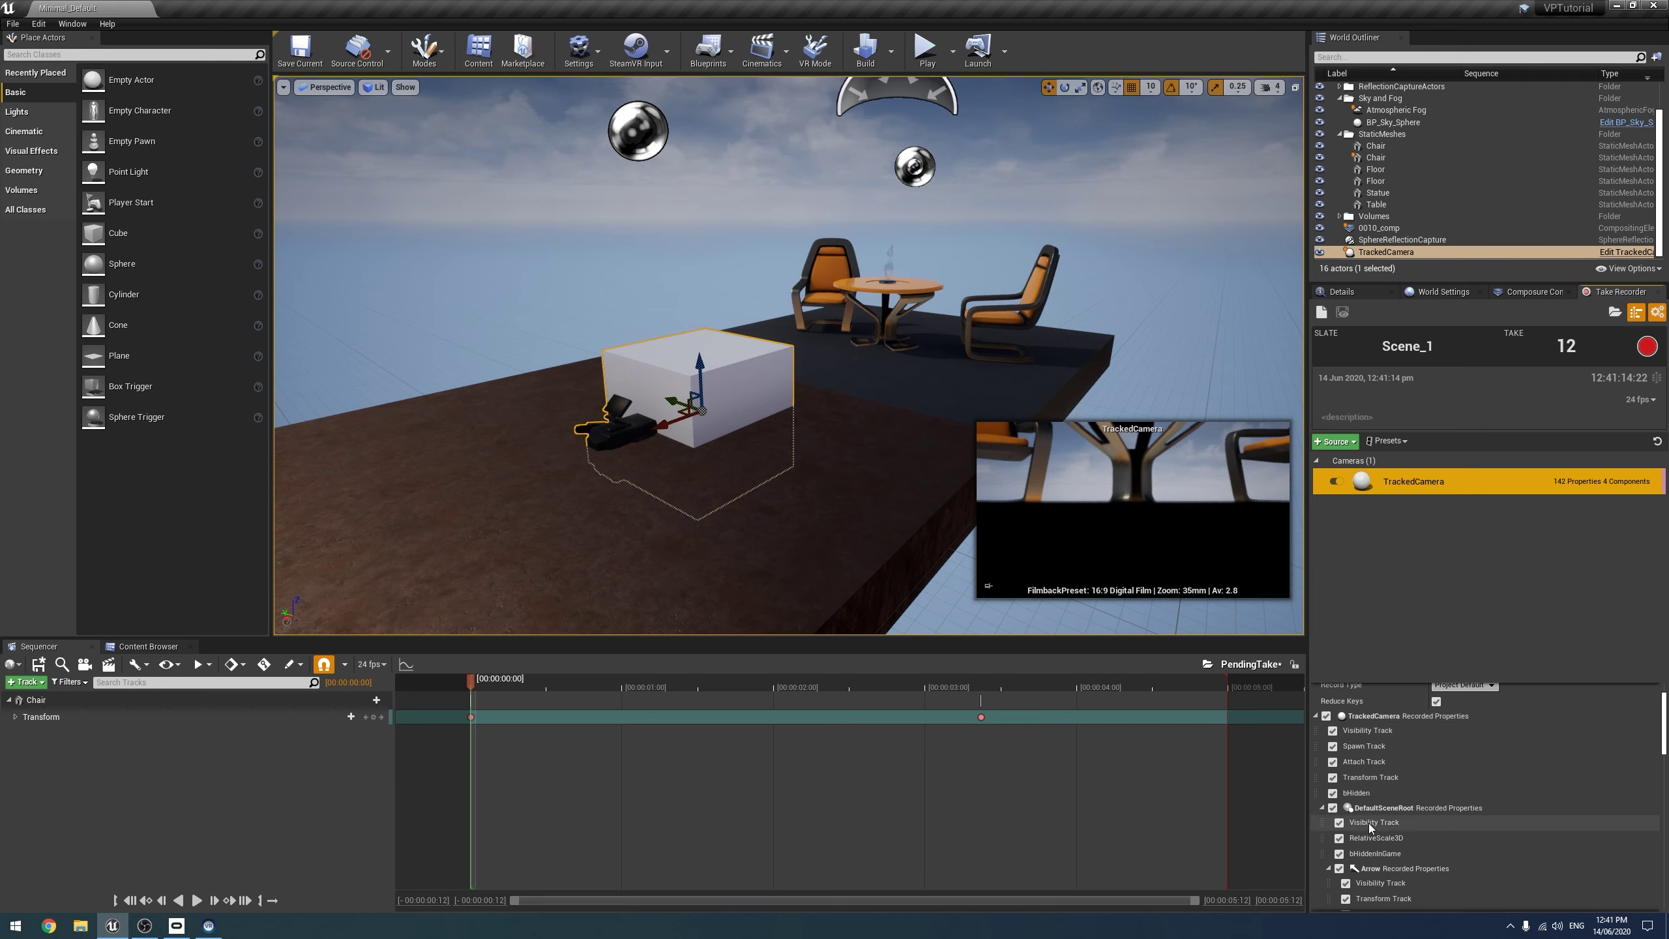
pyautogui.scroll(2, 1369, 828)
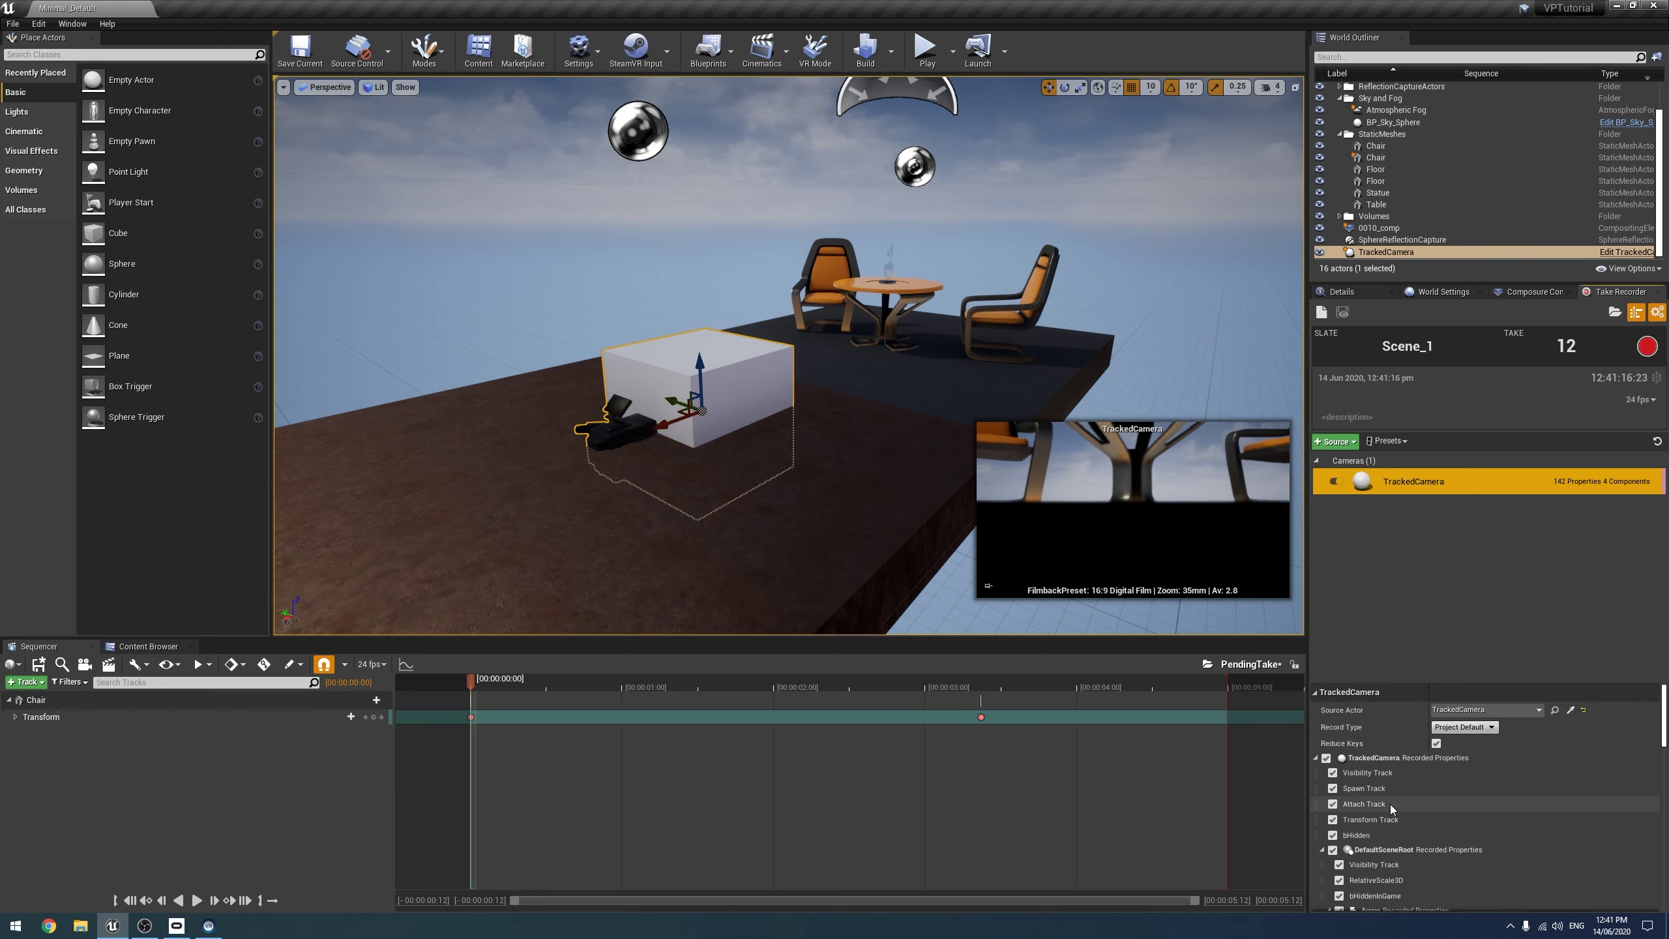
pyautogui.scroll(-3, 1411, 832)
pyautogui.scroll(2, 1380, 822)
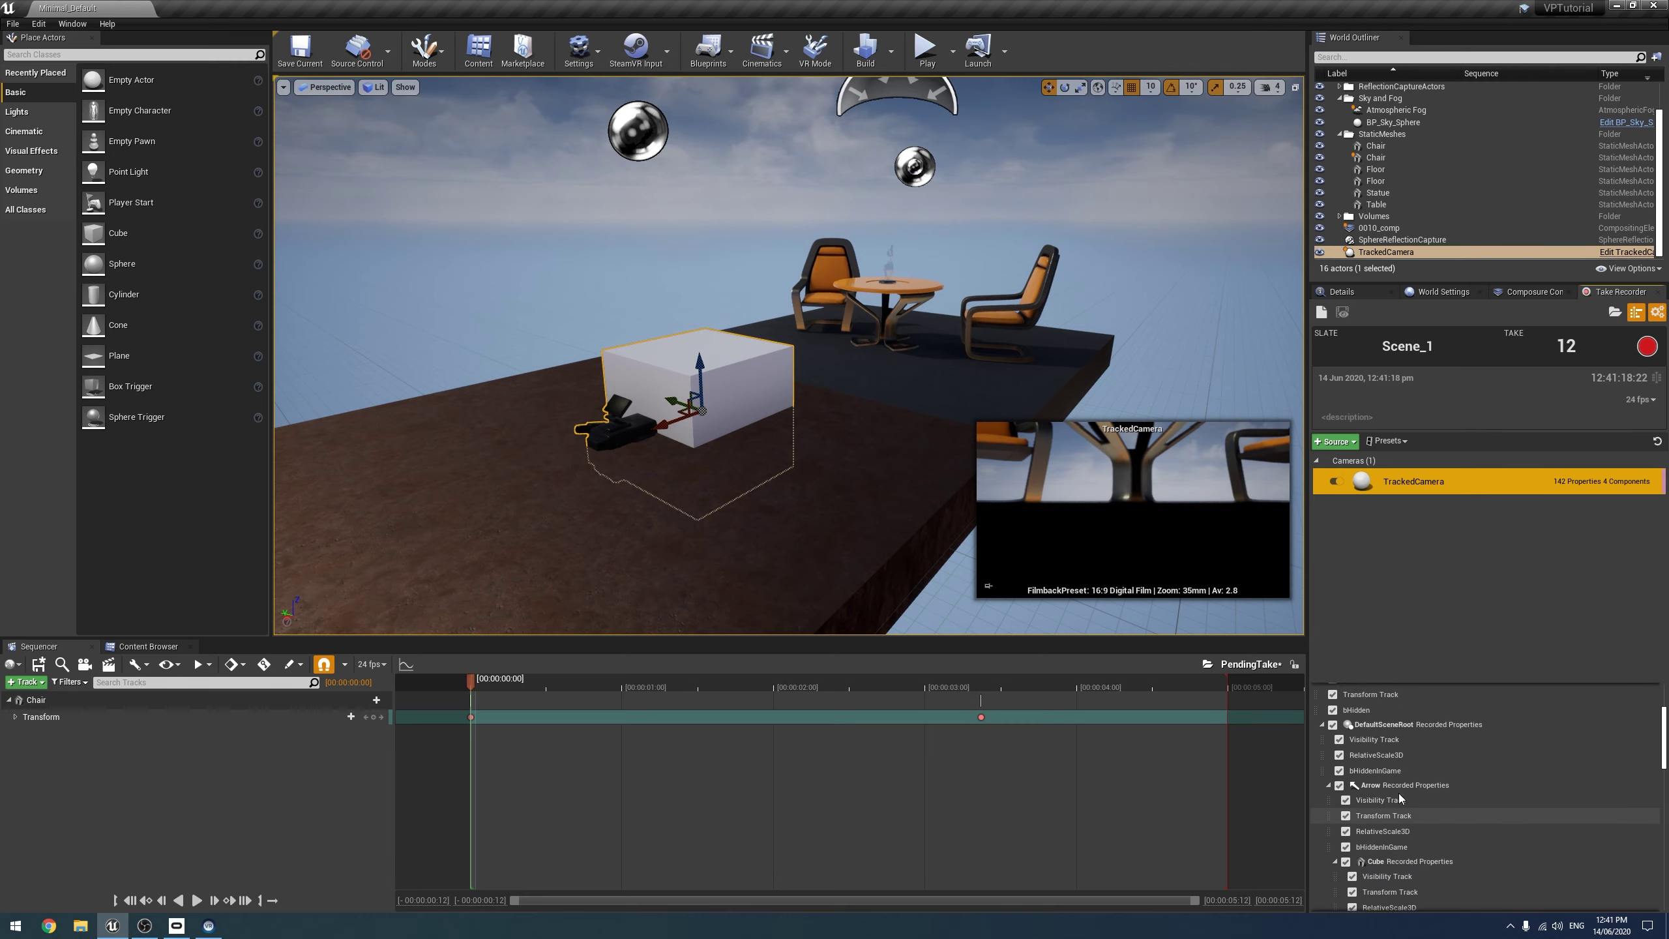
pyautogui.scroll(-5, 1380, 794)
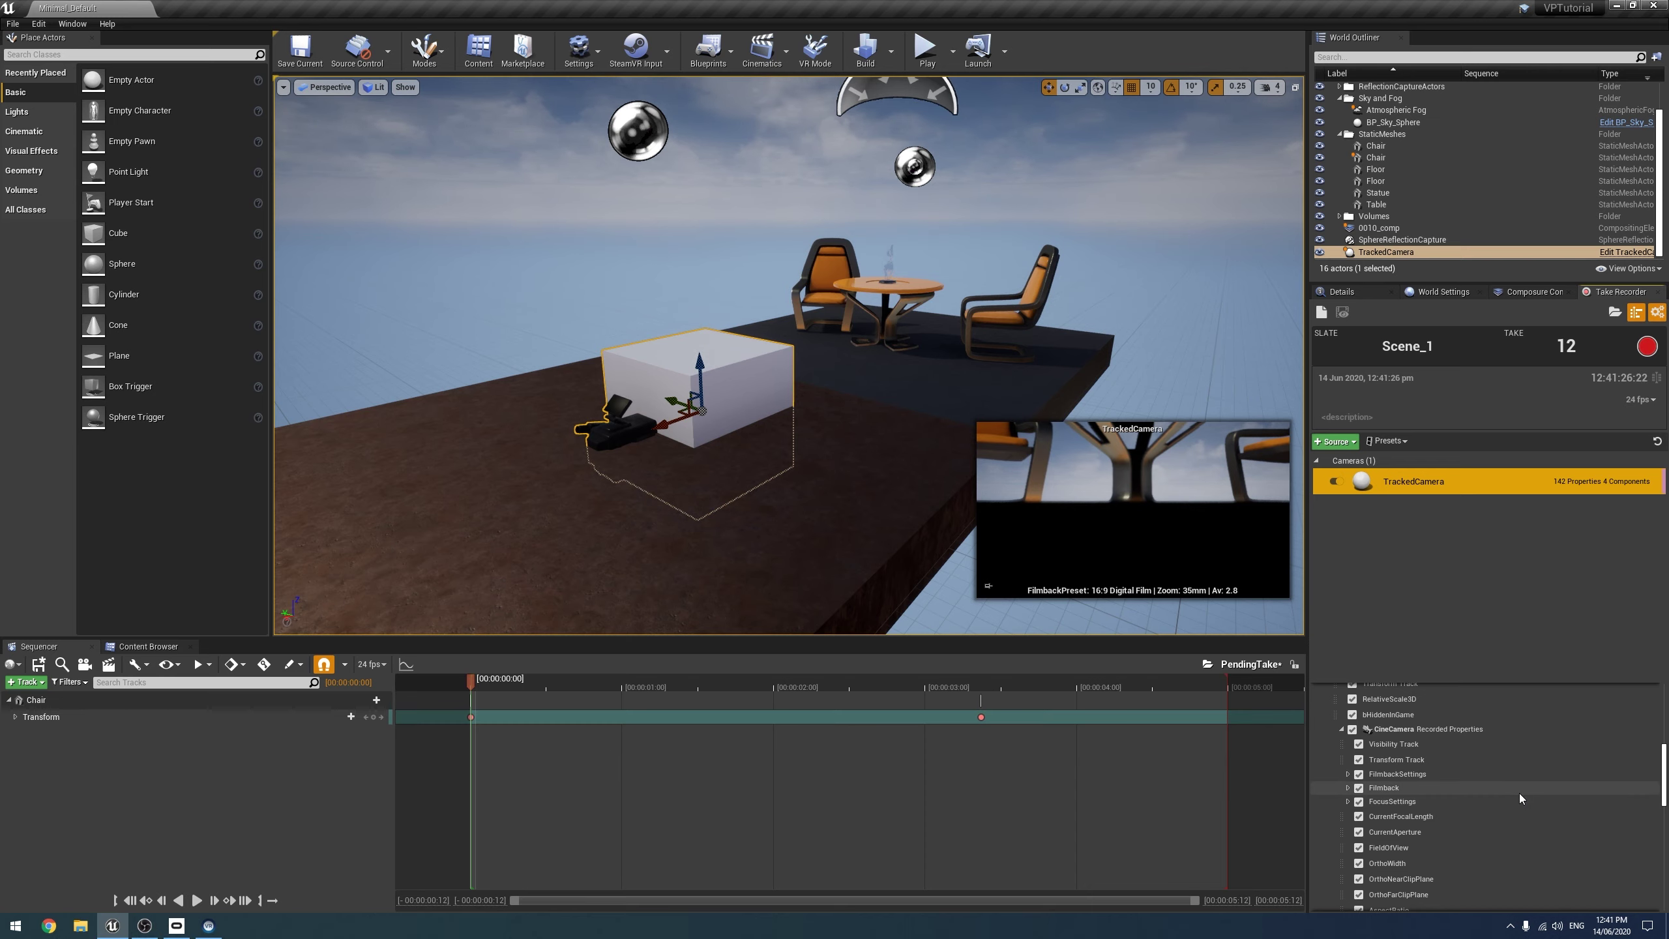
pyautogui.scroll(-5, 1521, 795)
pyautogui.scroll(-6, 1520, 793)
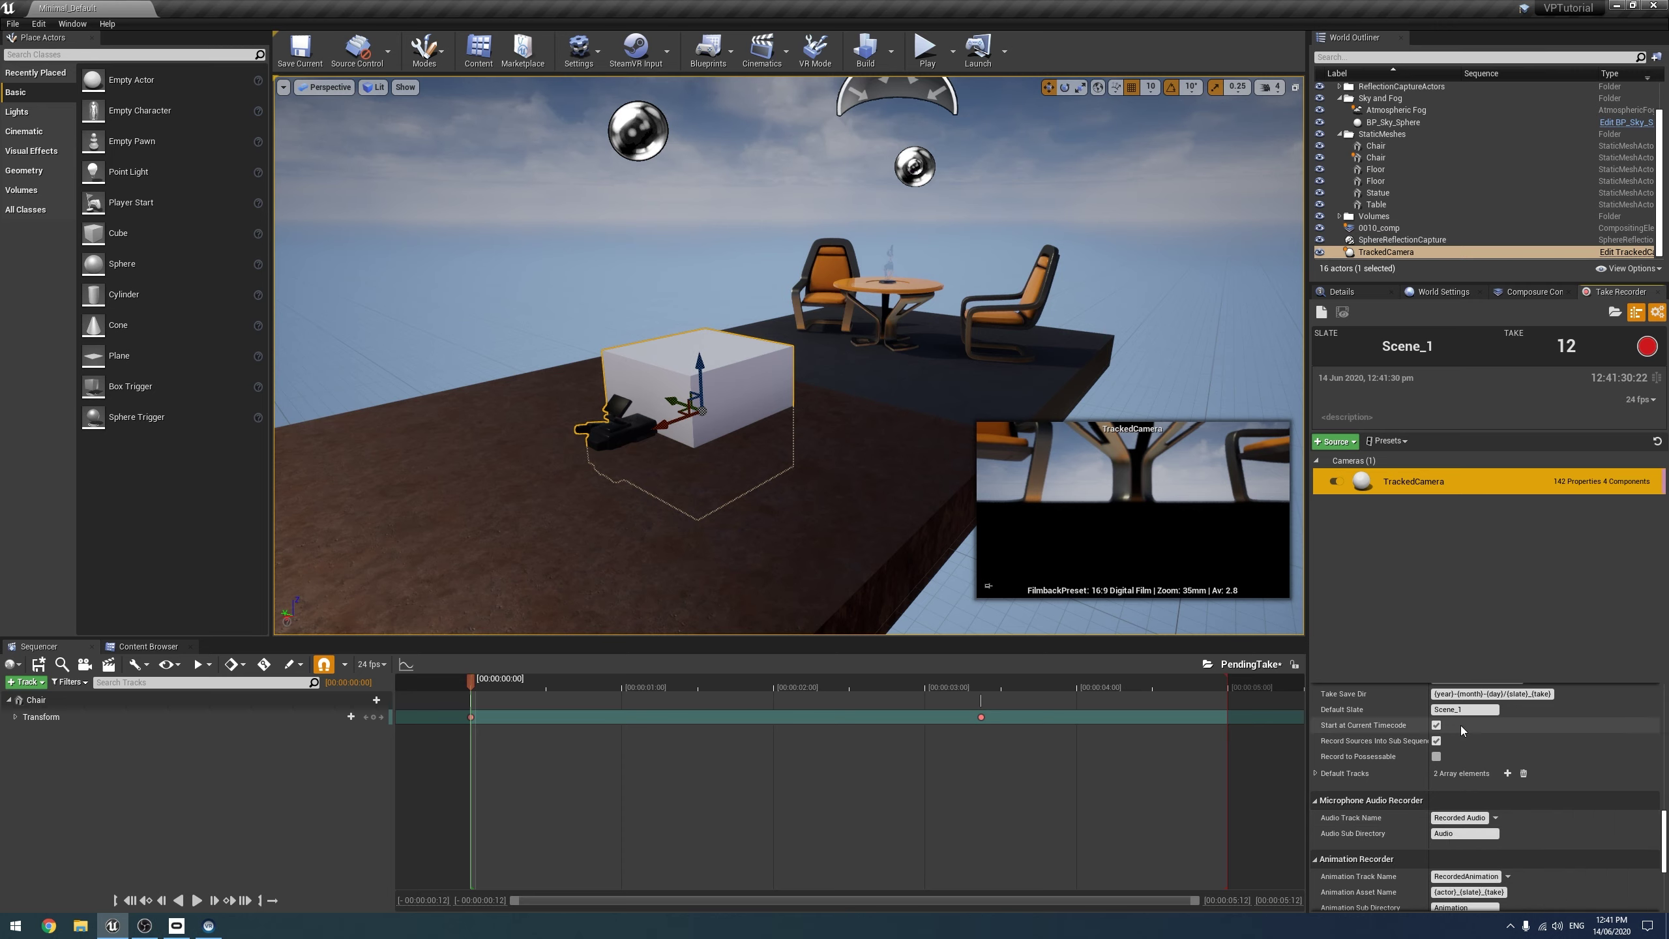
pyautogui.scroll(-3, 1419, 742)
pyautogui.scroll(-3, 1397, 752)
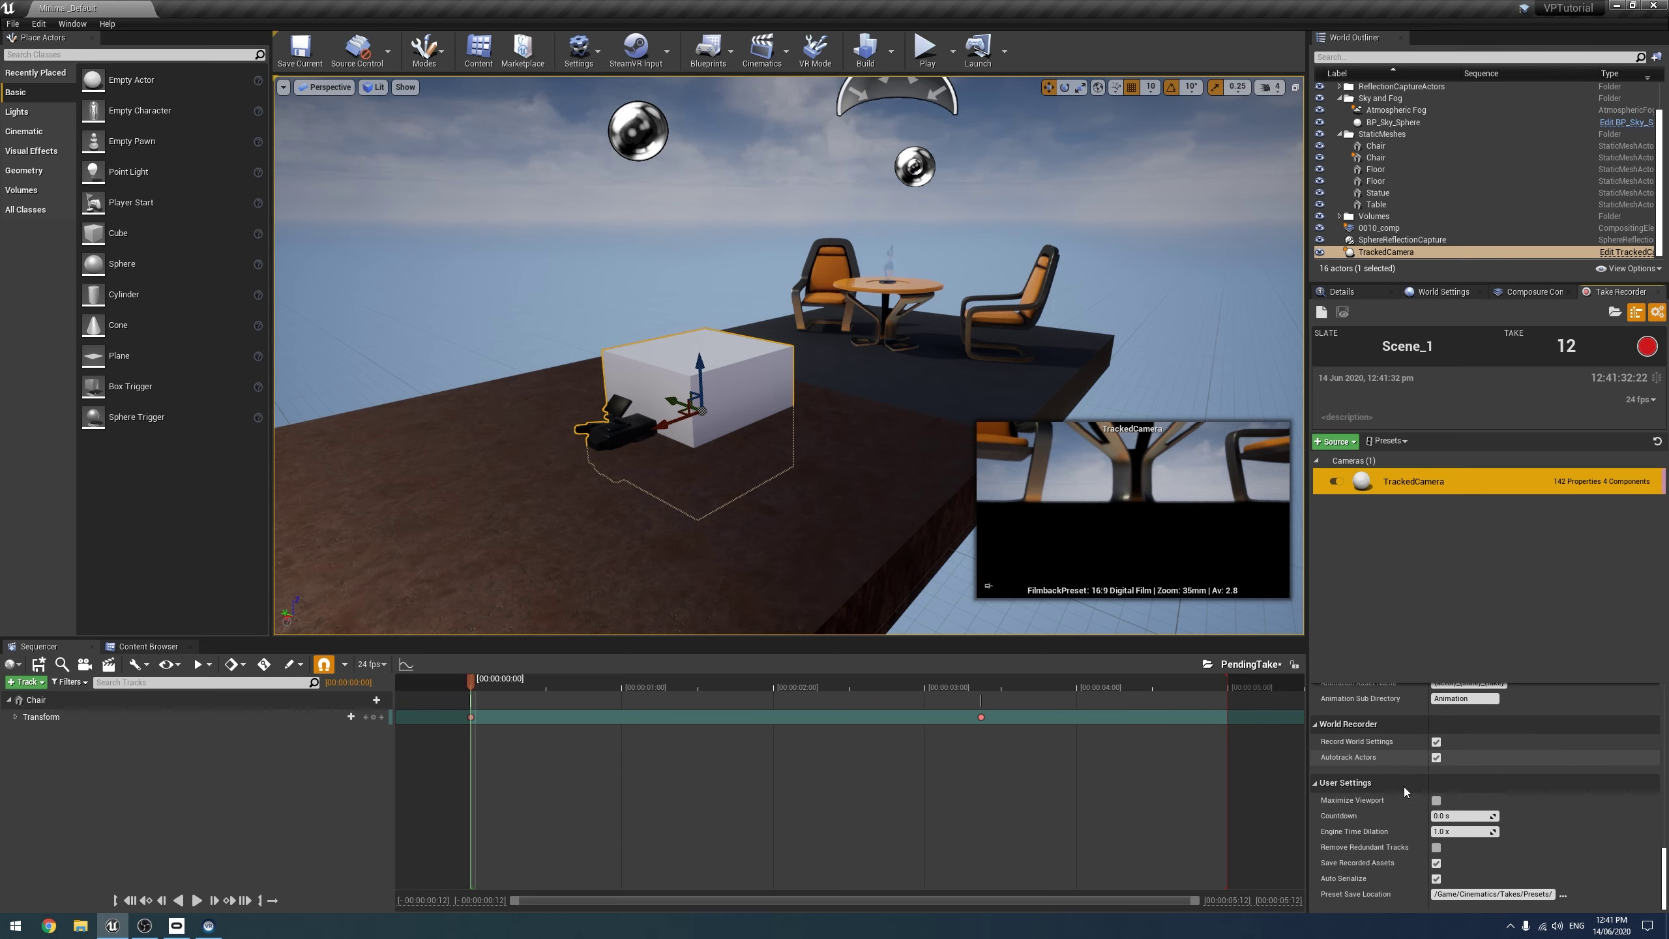
pyautogui.scroll(-5, 1445, 870)
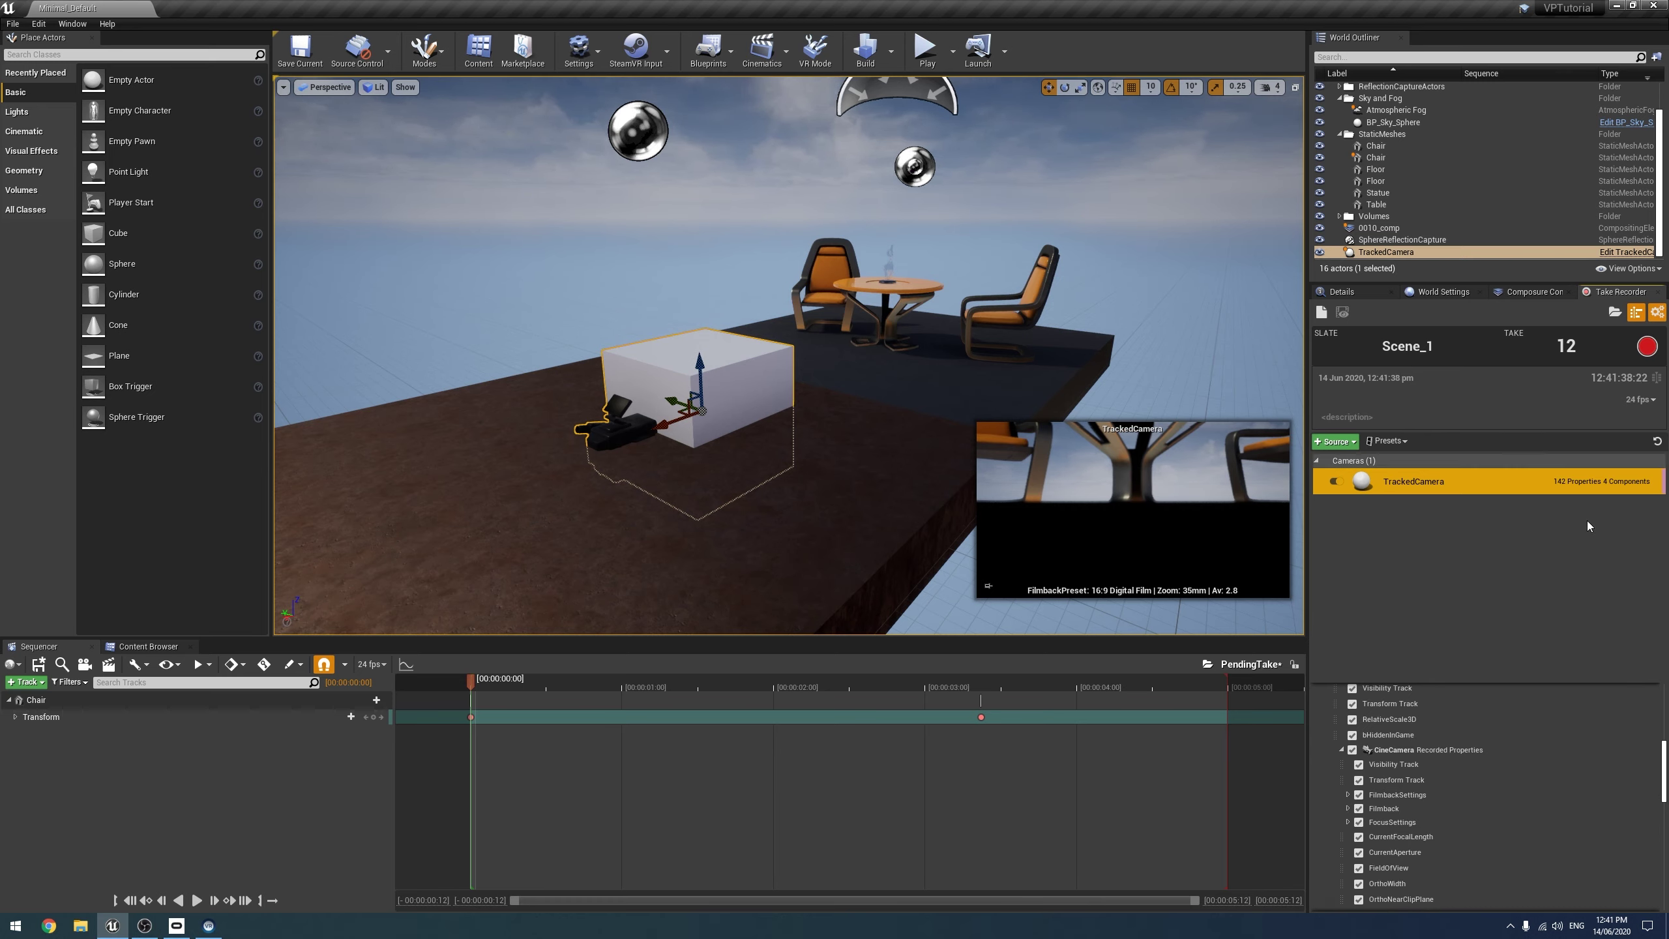
pyautogui.scroll(10, 1435, 855)
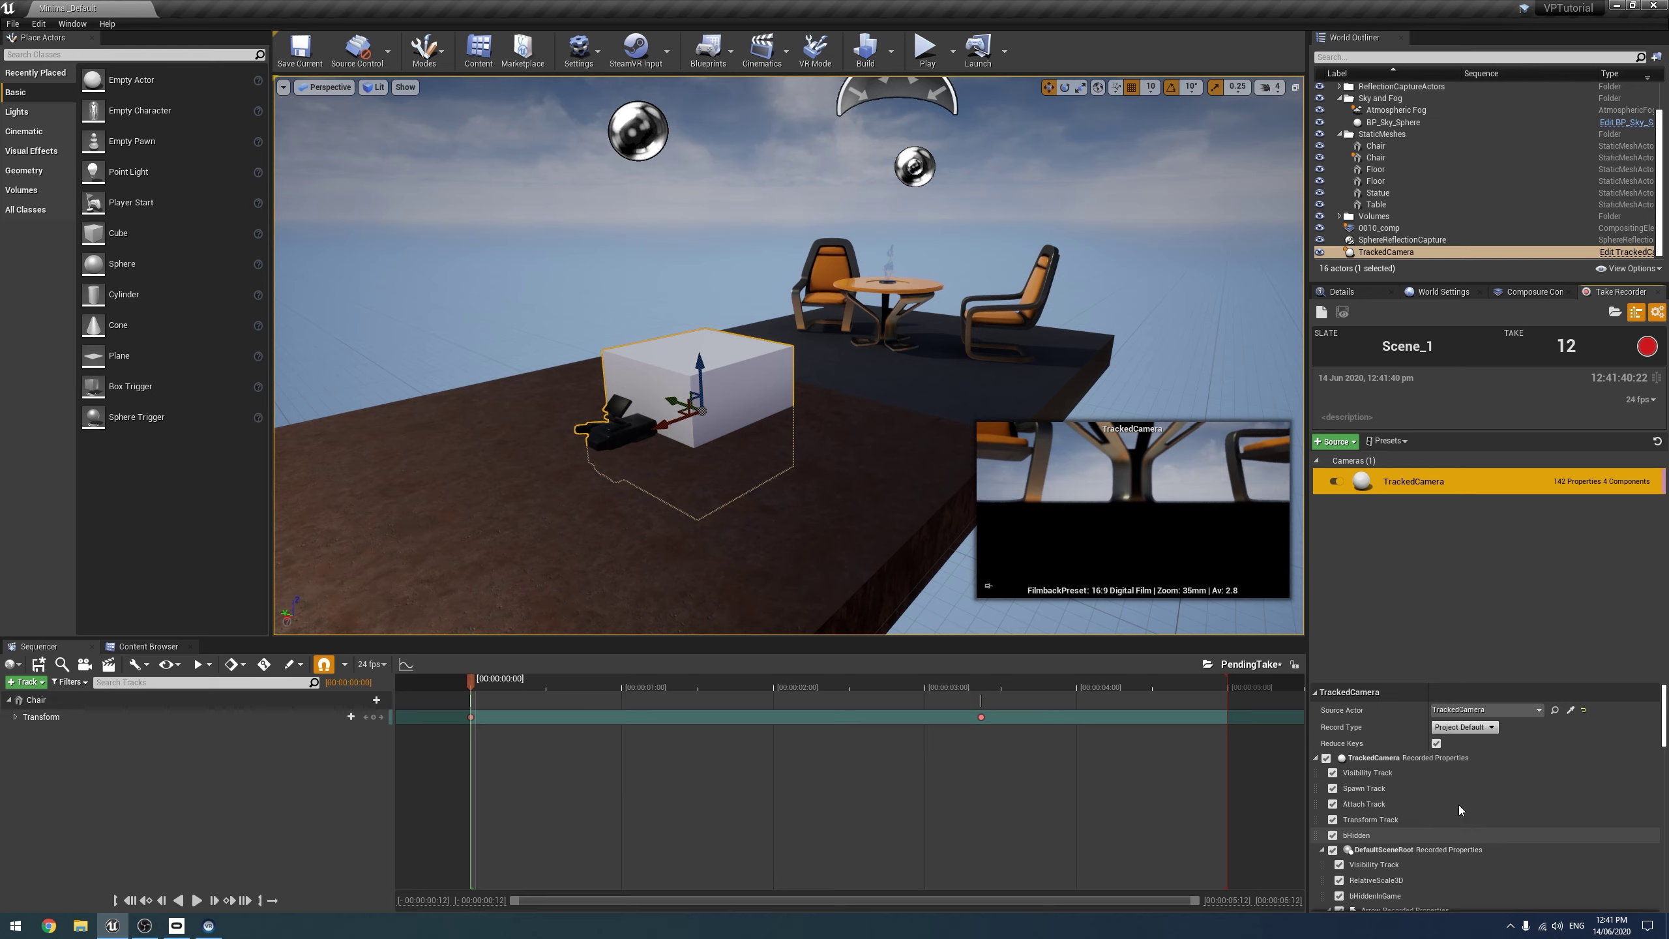
# Uncheck TrackedCamera's Recorded Properties so zero properties are recorded.
pyautogui.click(1326, 759)
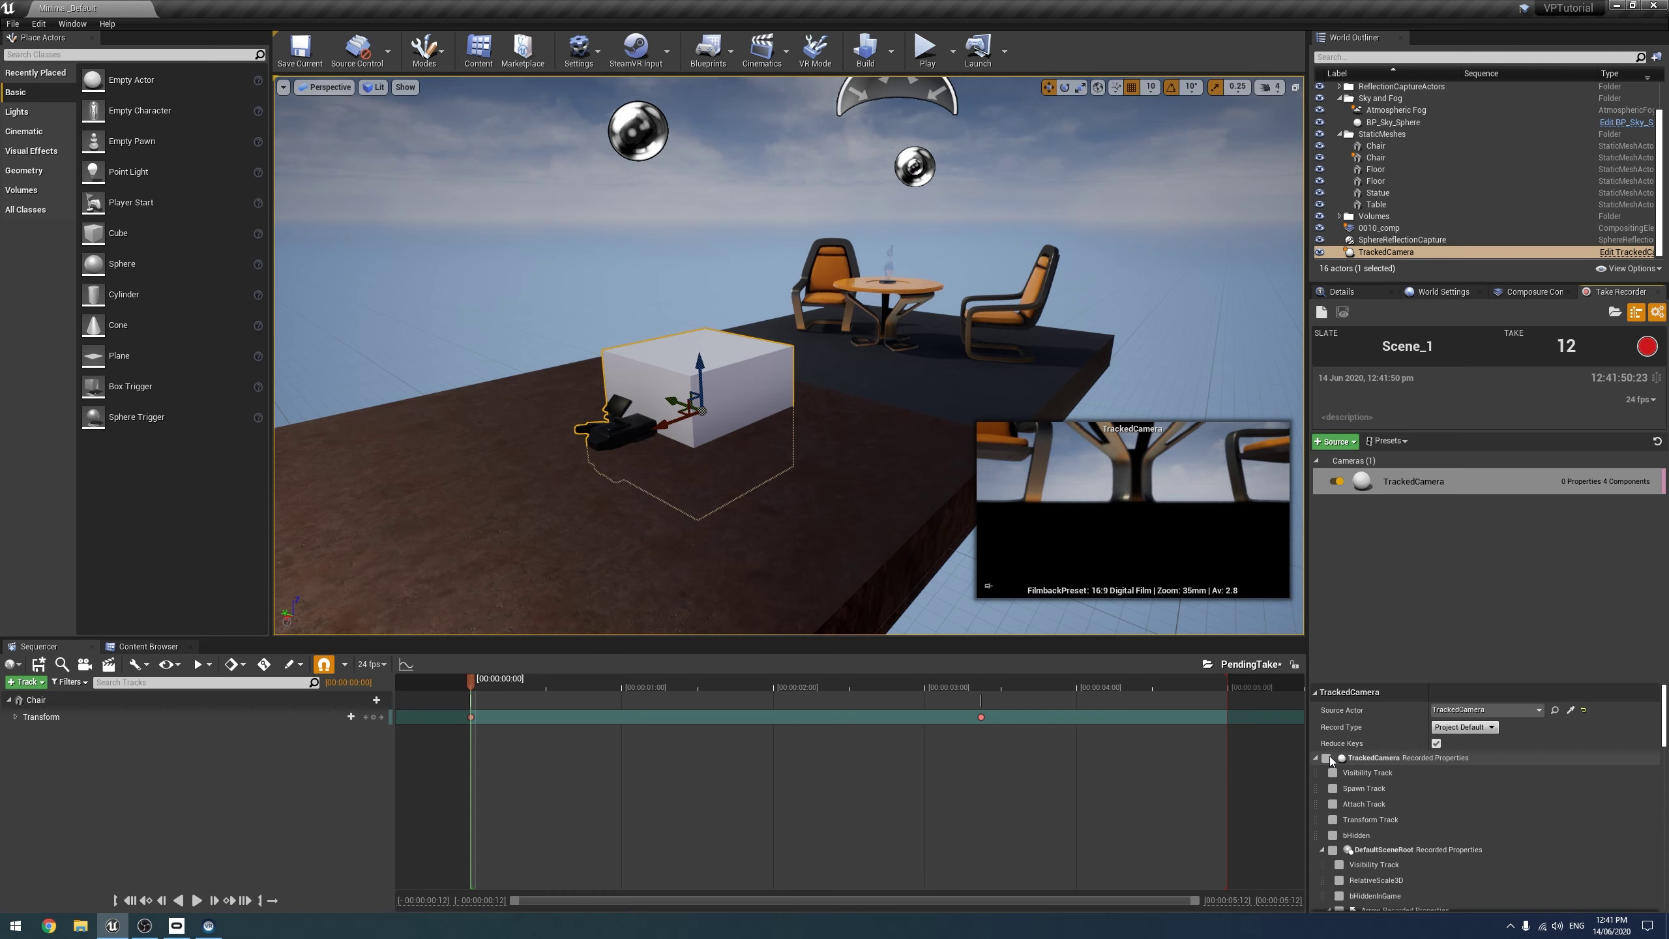
# Record the Spawn and Transform tracks, plus Transform Track on the Arrow, Cube and CineCamera components.
pyautogui.click(1333, 788)
pyautogui.click(1334, 819)
pyautogui.scroll(-1, 1409, 813)
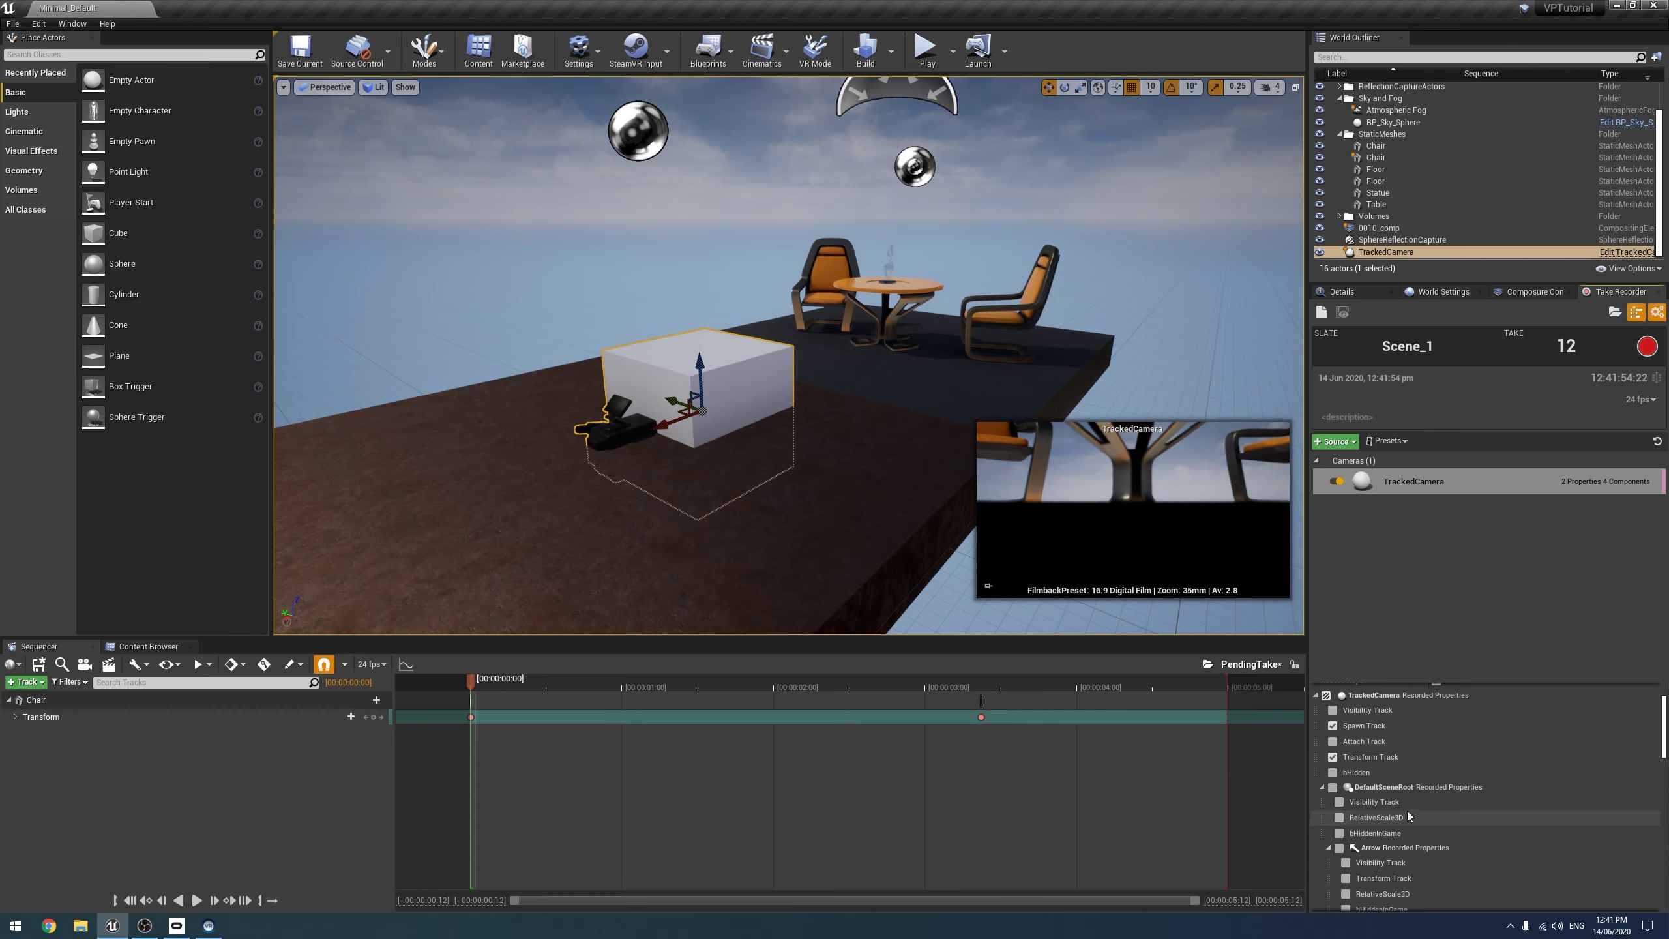
pyautogui.scroll(-1, 1334, 801)
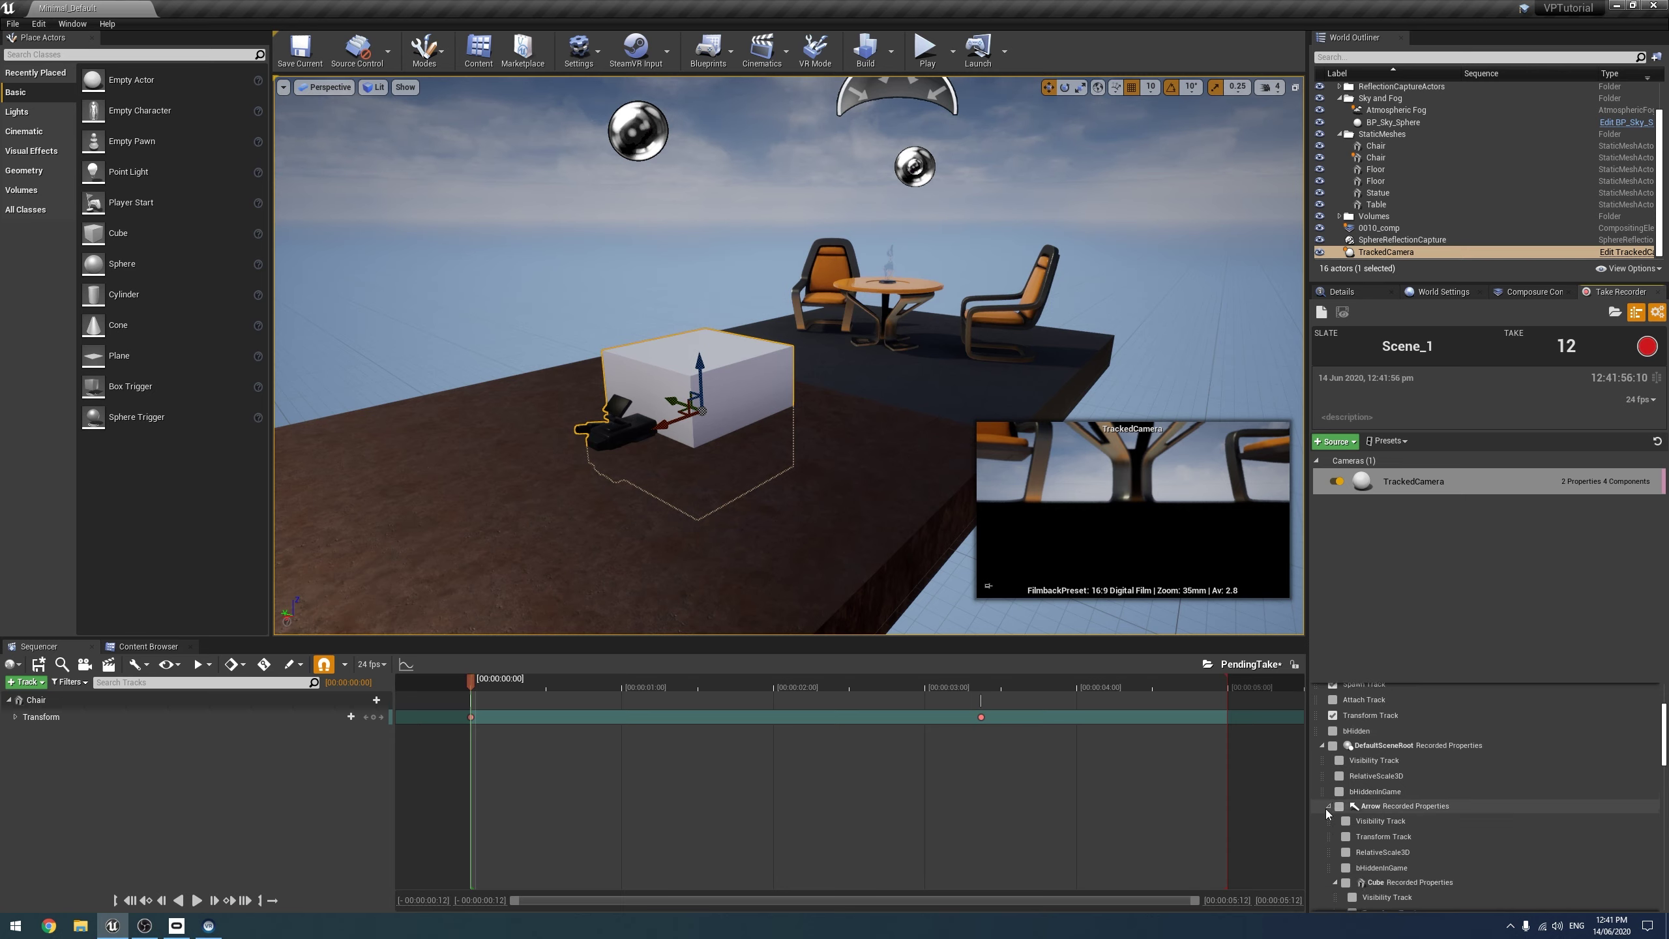
pyautogui.click(1346, 837)
pyautogui.scroll(-2, 1380, 848)
pyautogui.click(1353, 831)
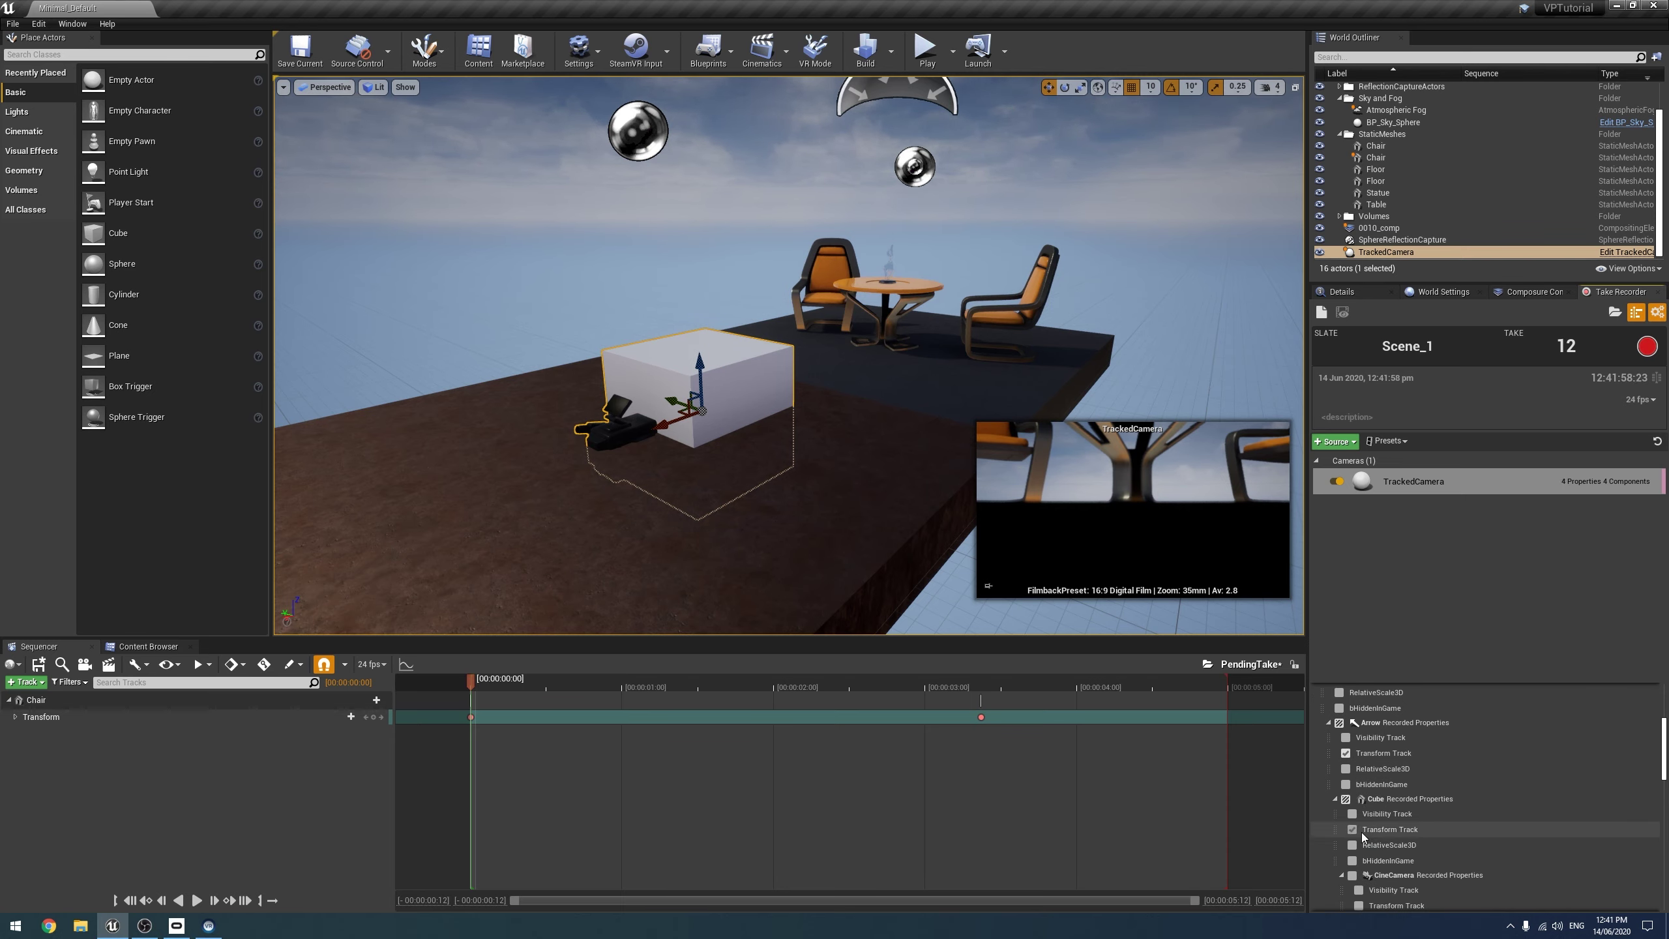
pyautogui.scroll(-2, 1380, 827)
pyautogui.click(1353, 832)
pyautogui.scroll(-2, 1368, 801)
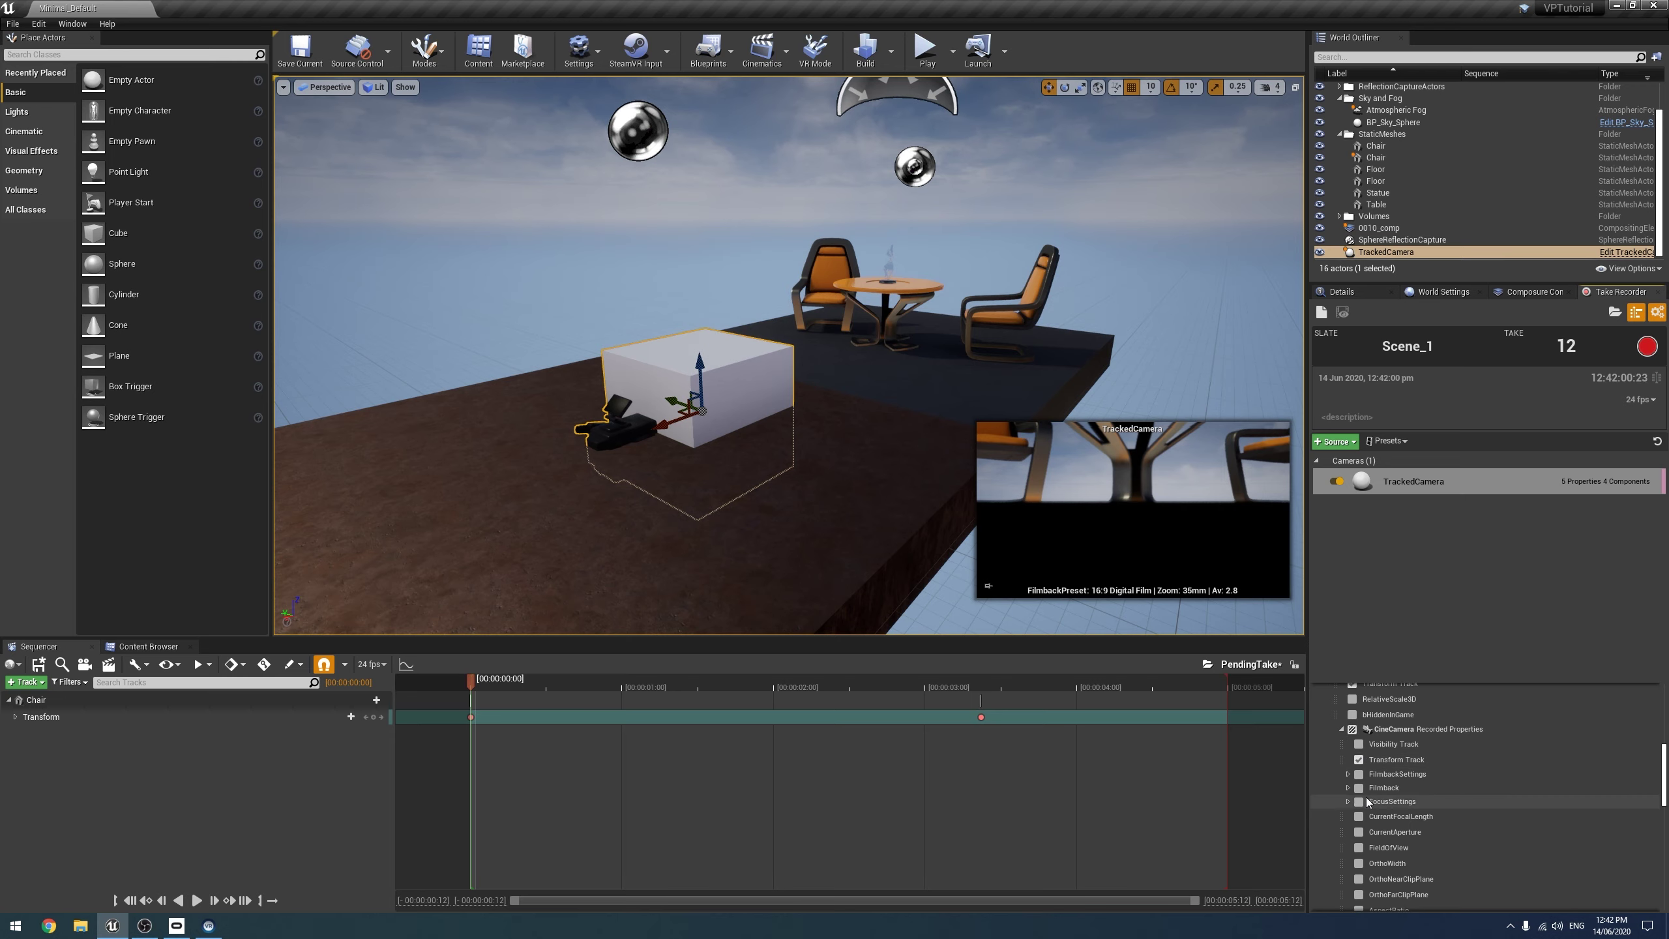
pyautogui.scroll(8, 1375, 796)
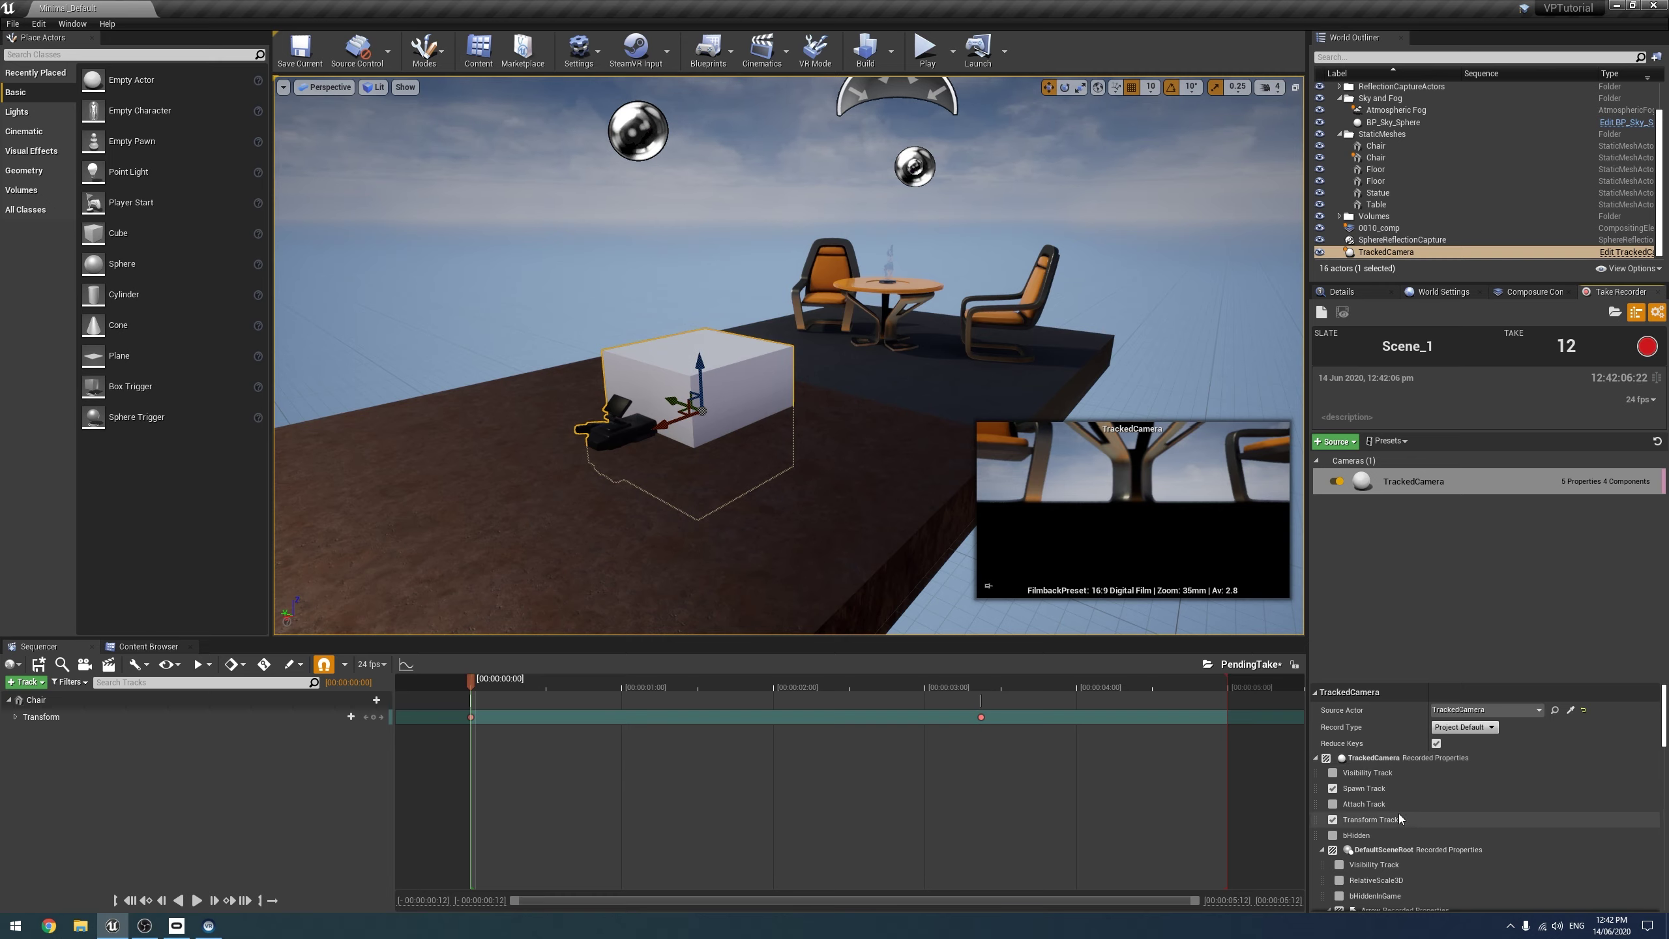
pyautogui.scroll(-6, 1398, 814)
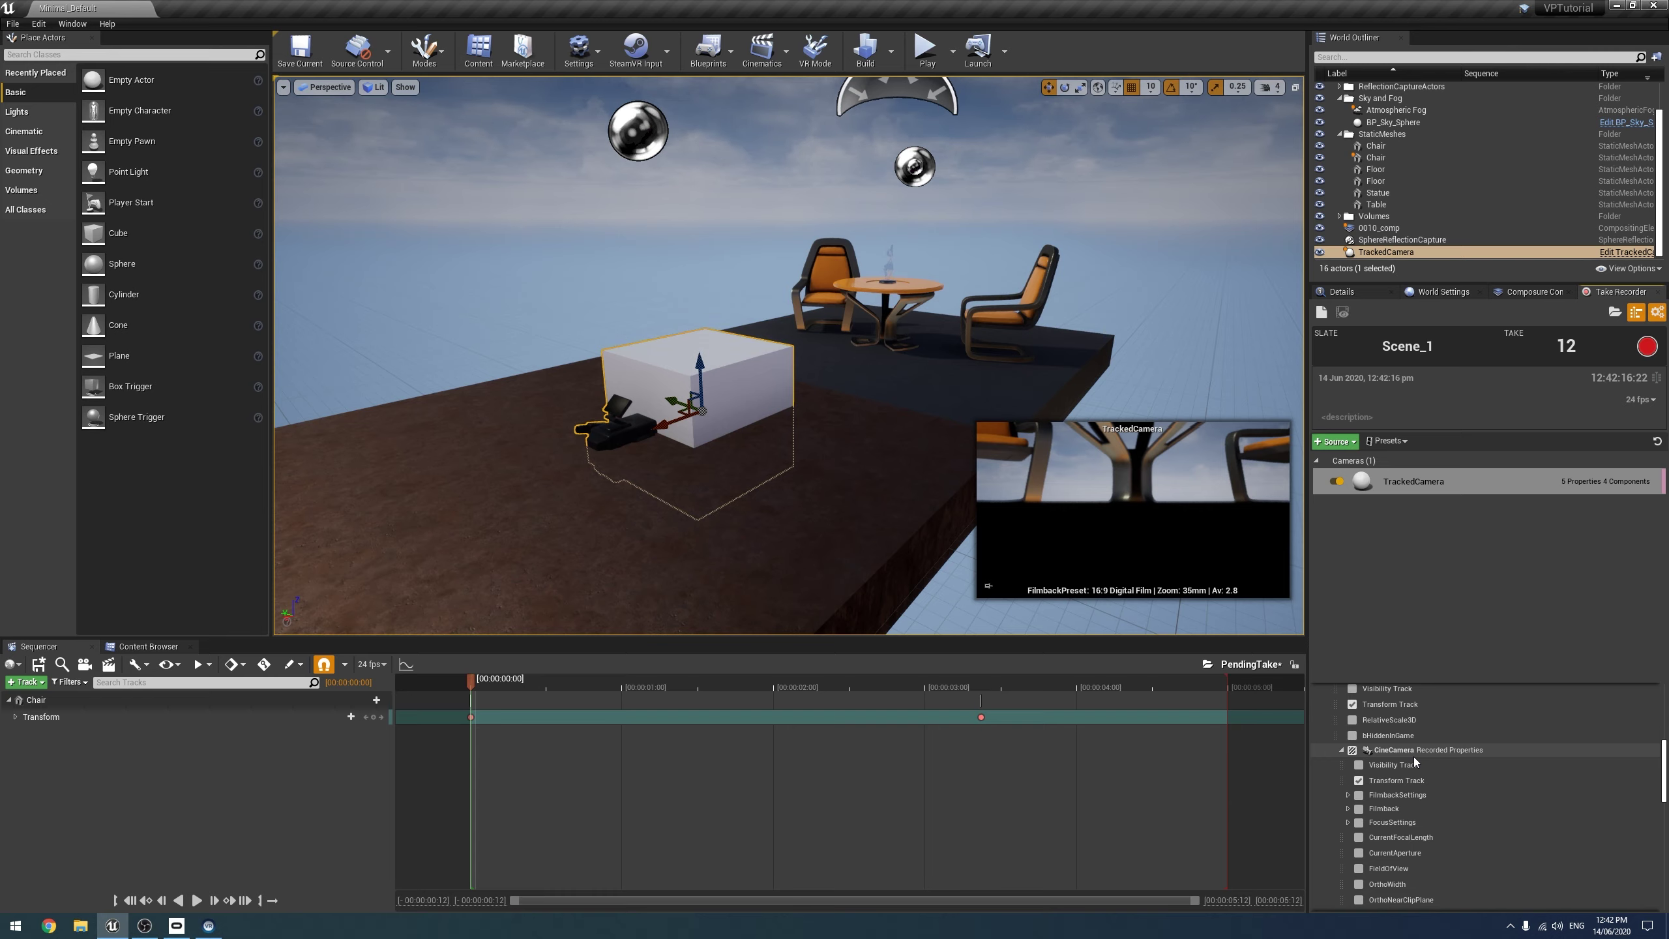
pyautogui.scroll(3, 1414, 757)
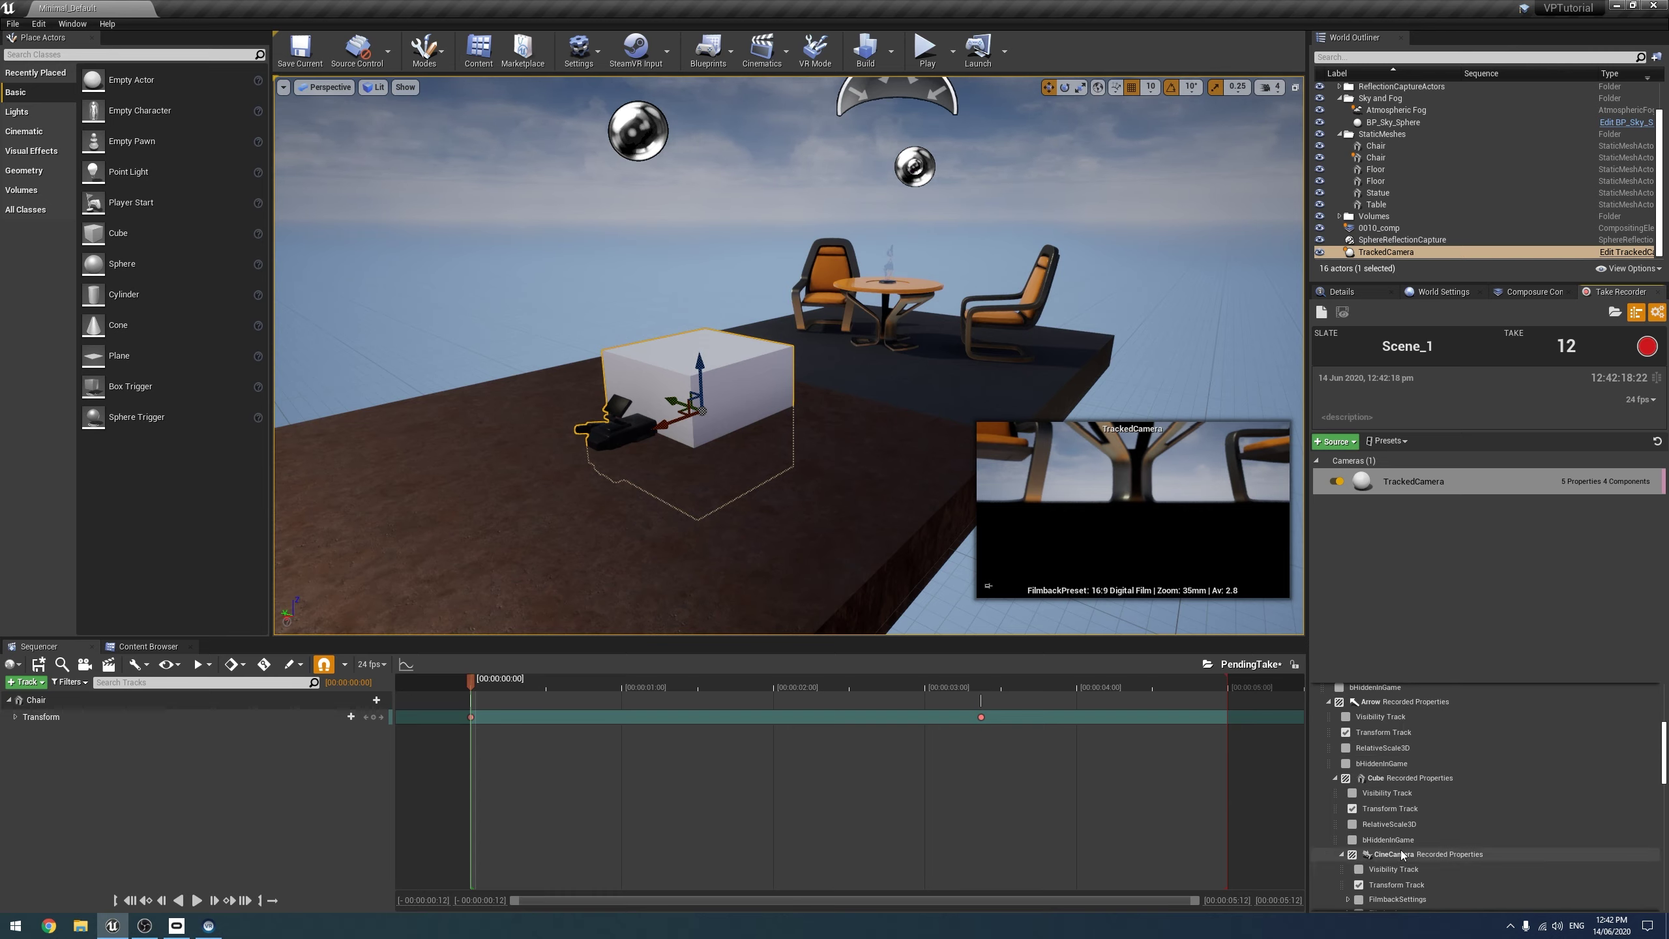
pyautogui.scroll(-2, 1406, 858)
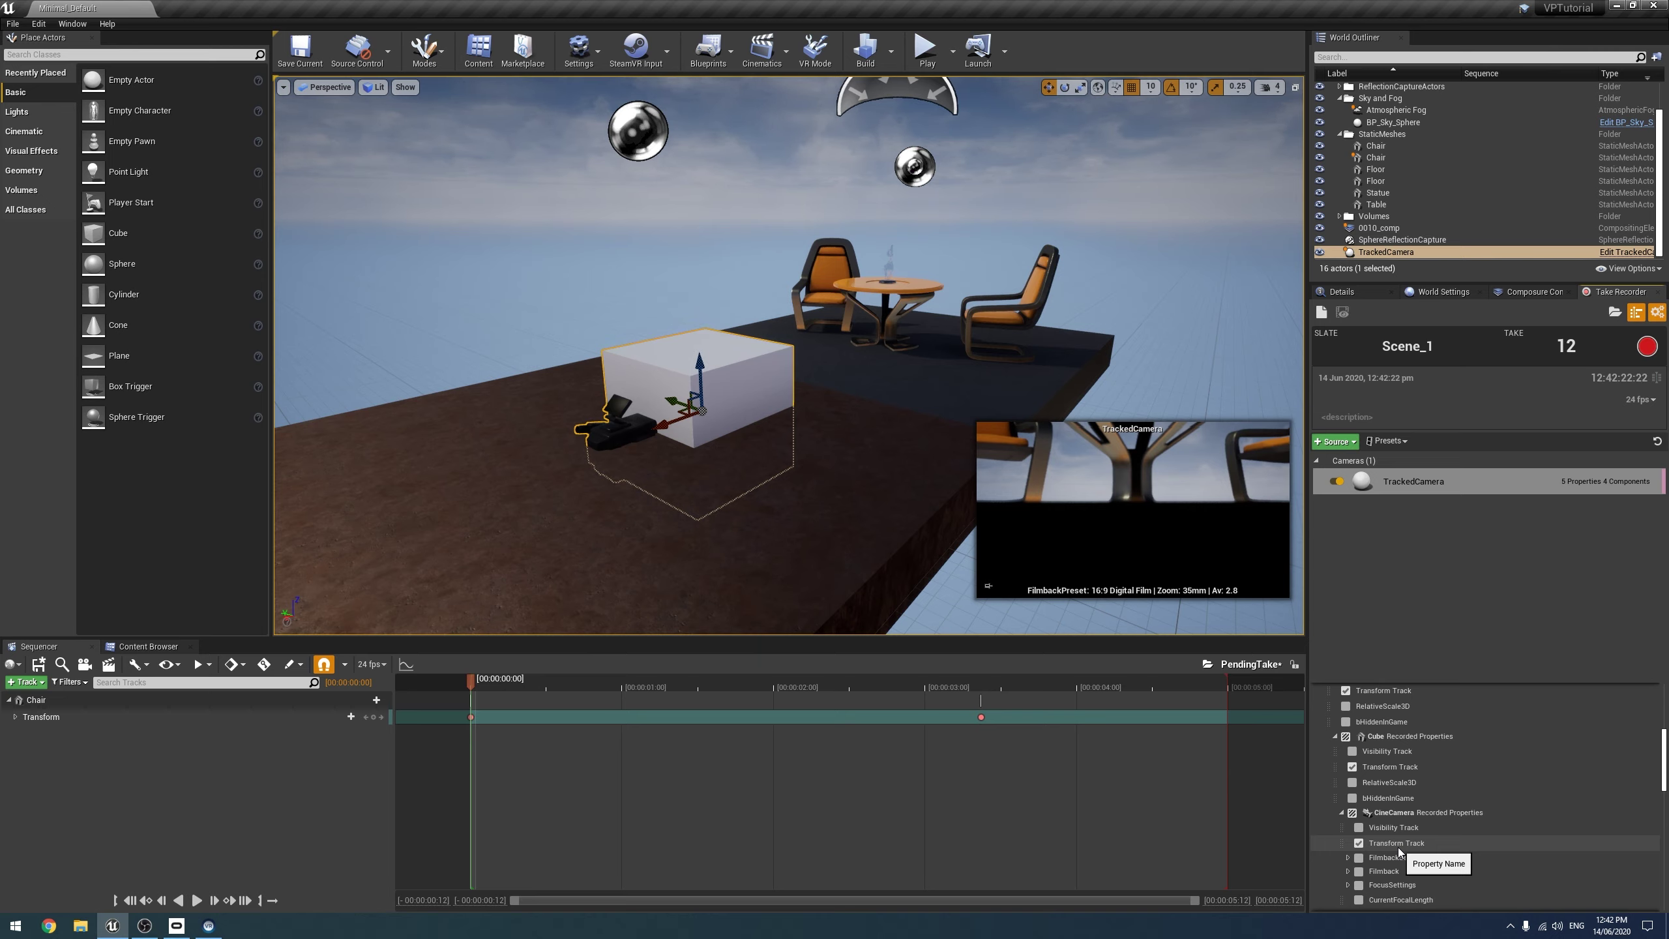
pyautogui.scroll(2, 1398, 848)
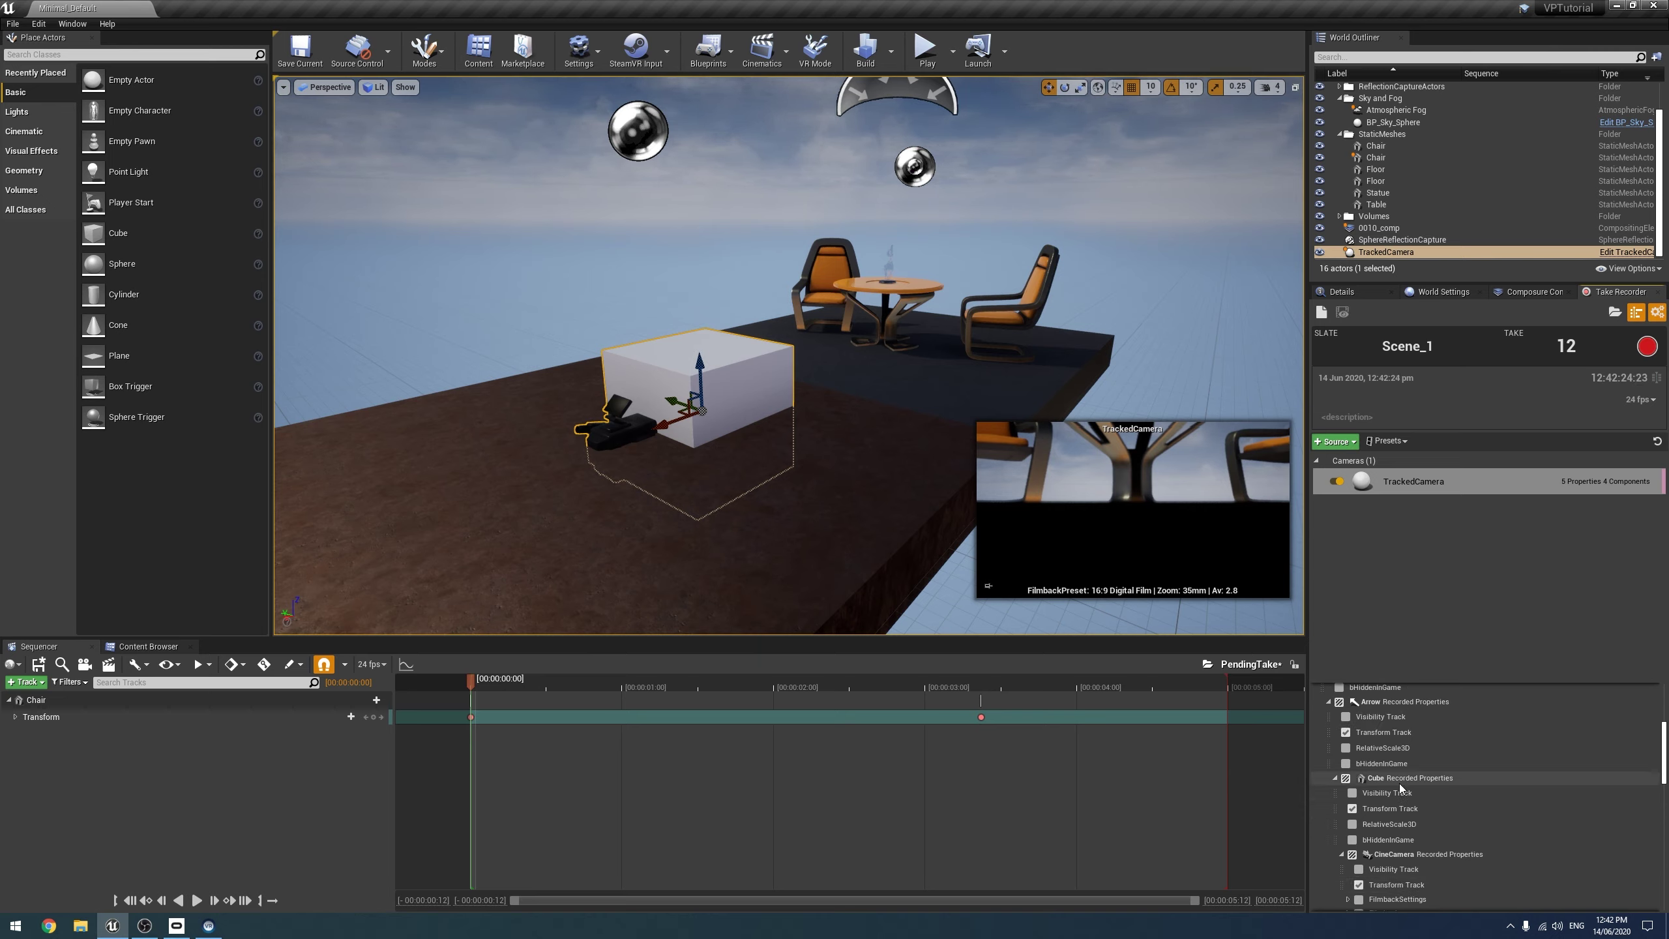
pyautogui.scroll(3, 1388, 783)
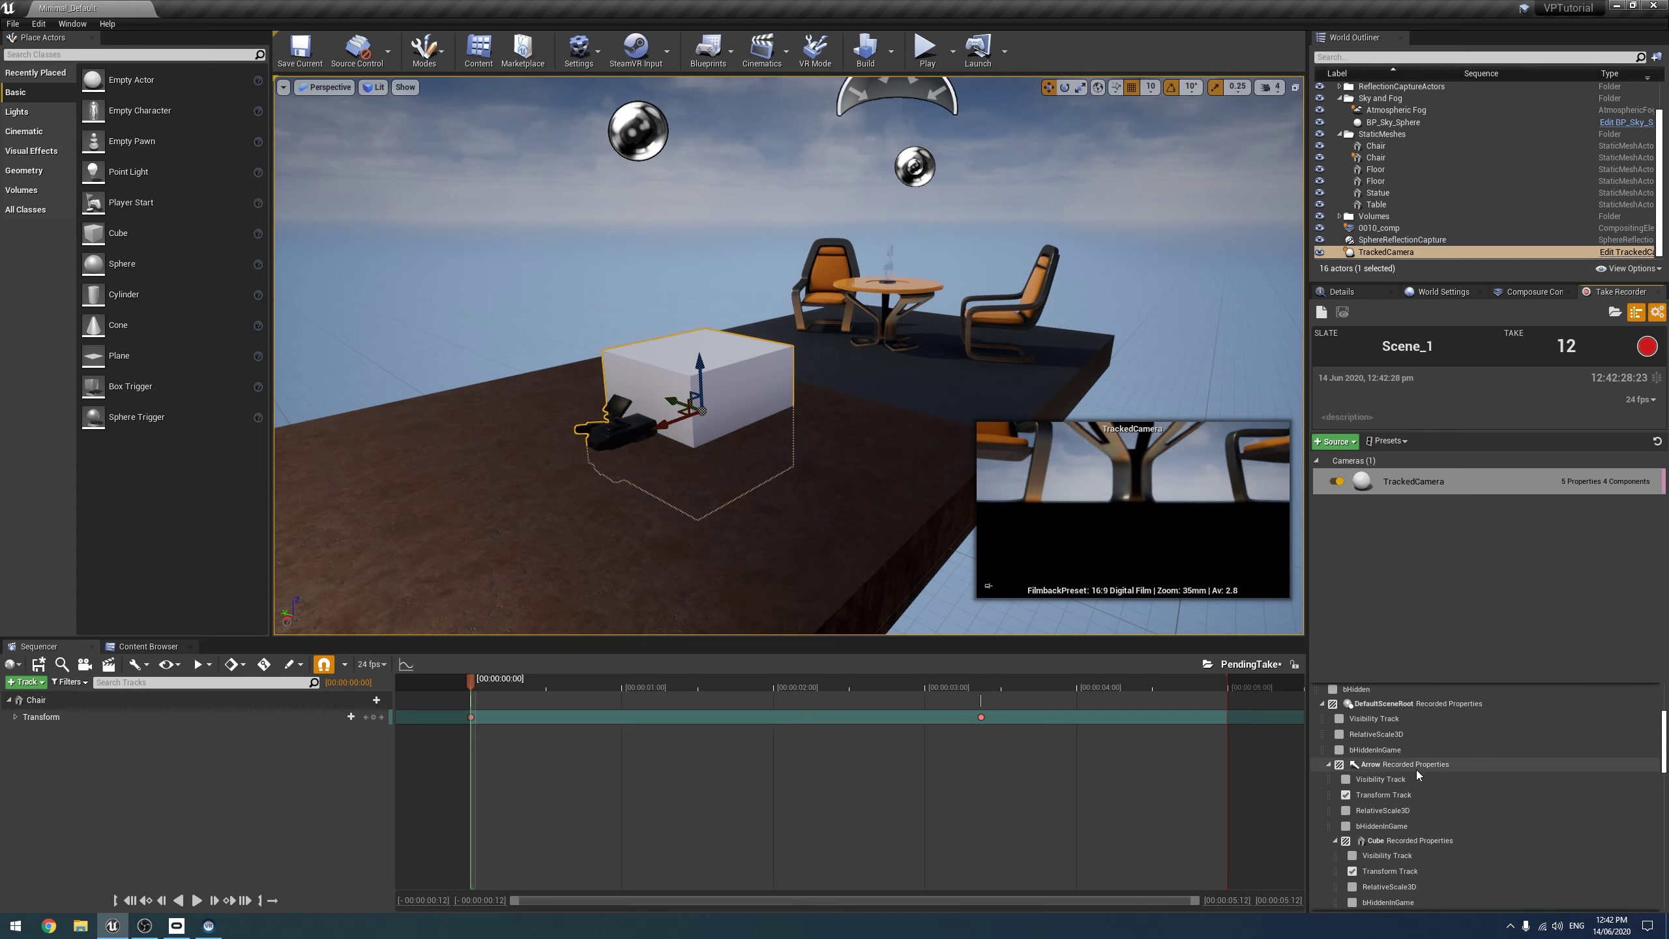
pyautogui.scroll(4, 1424, 771)
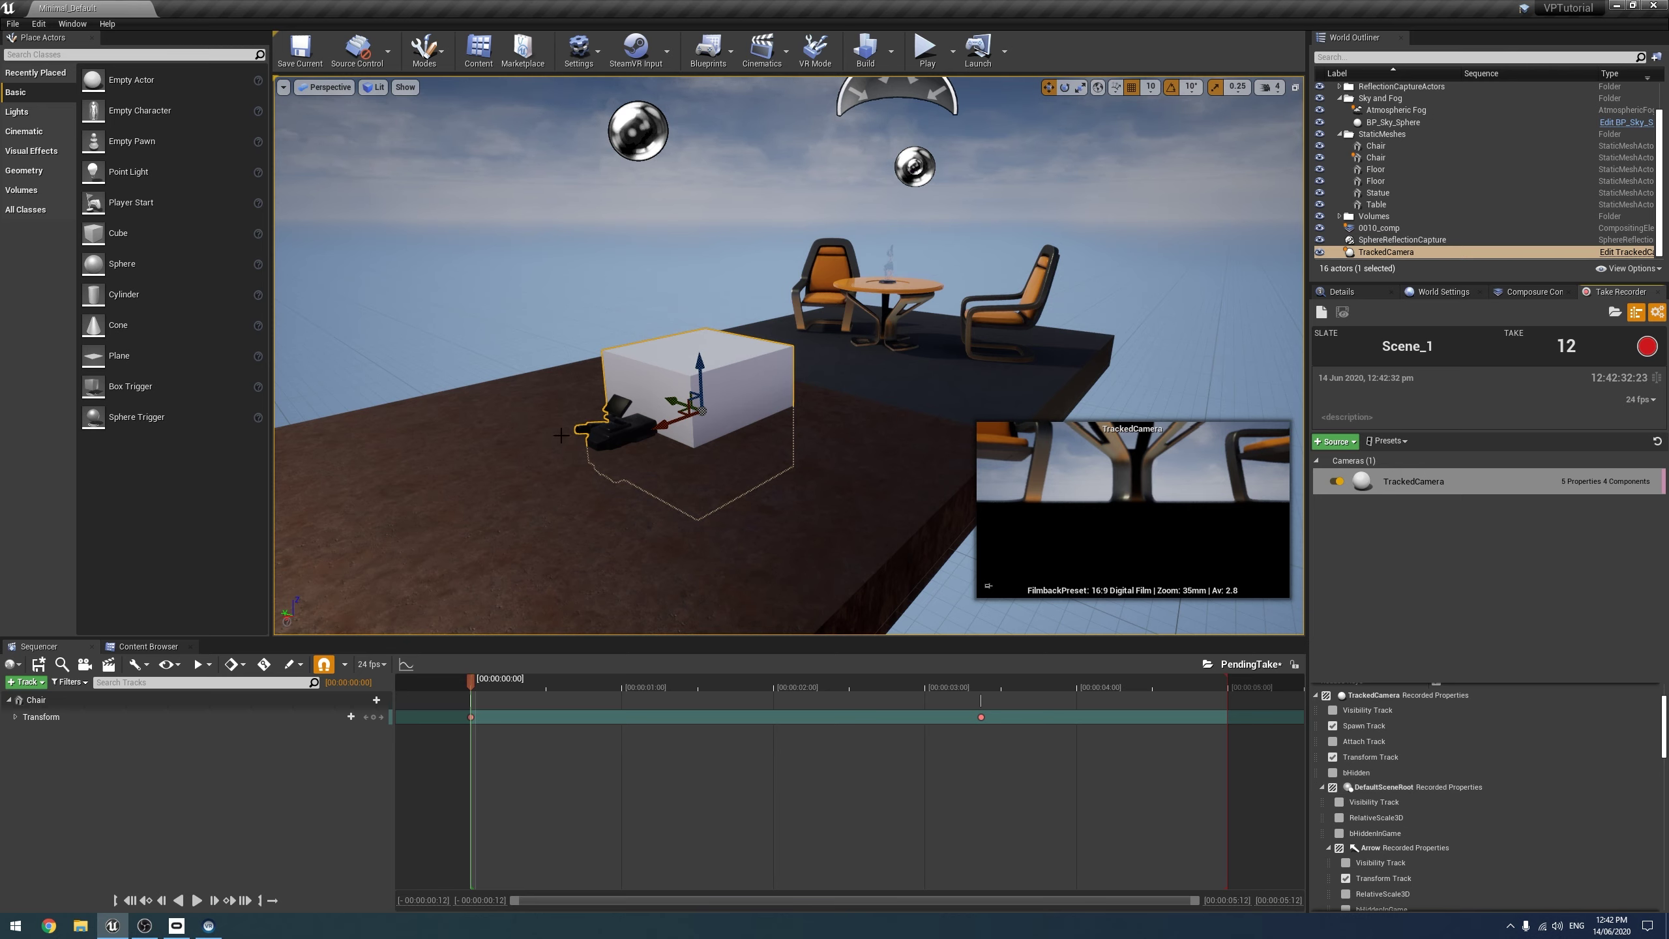
pyautogui.scroll(-9, 1437, 785)
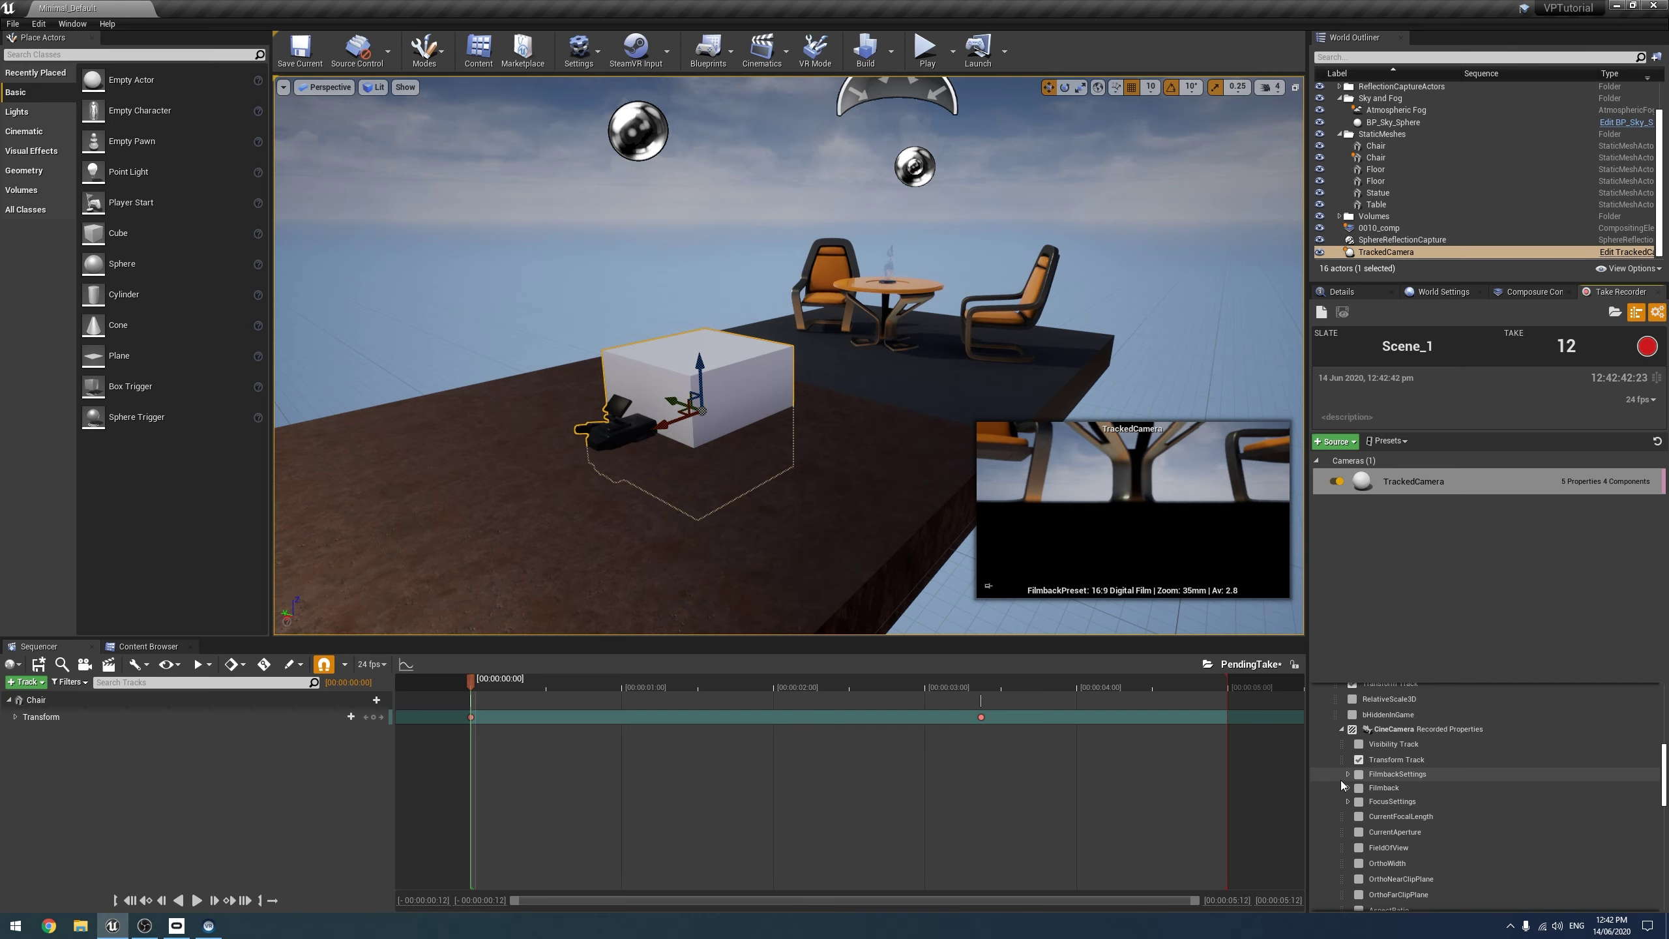
# Also record the CineCamera's FocusSettings, CurrentFocalLength and CurrentAperture, bringing TrackedCamera to 10 properties.
pyautogui.click(1358, 801)
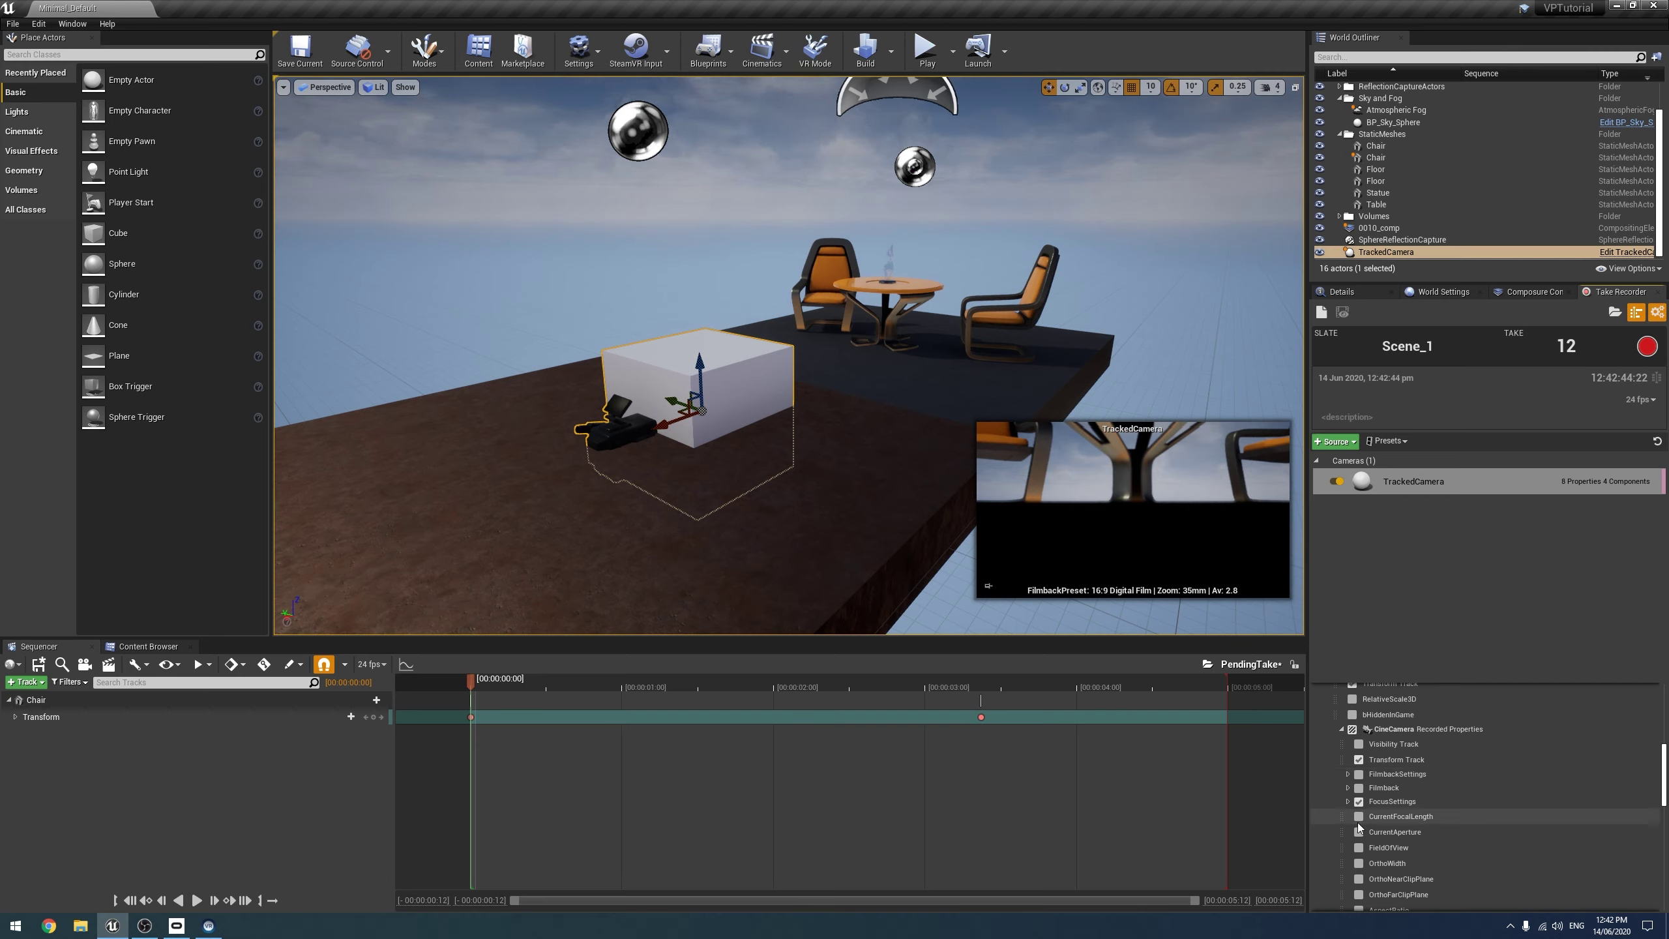
pyautogui.click(1359, 816)
pyautogui.click(1359, 832)
pyautogui.scroll(-2, 1439, 818)
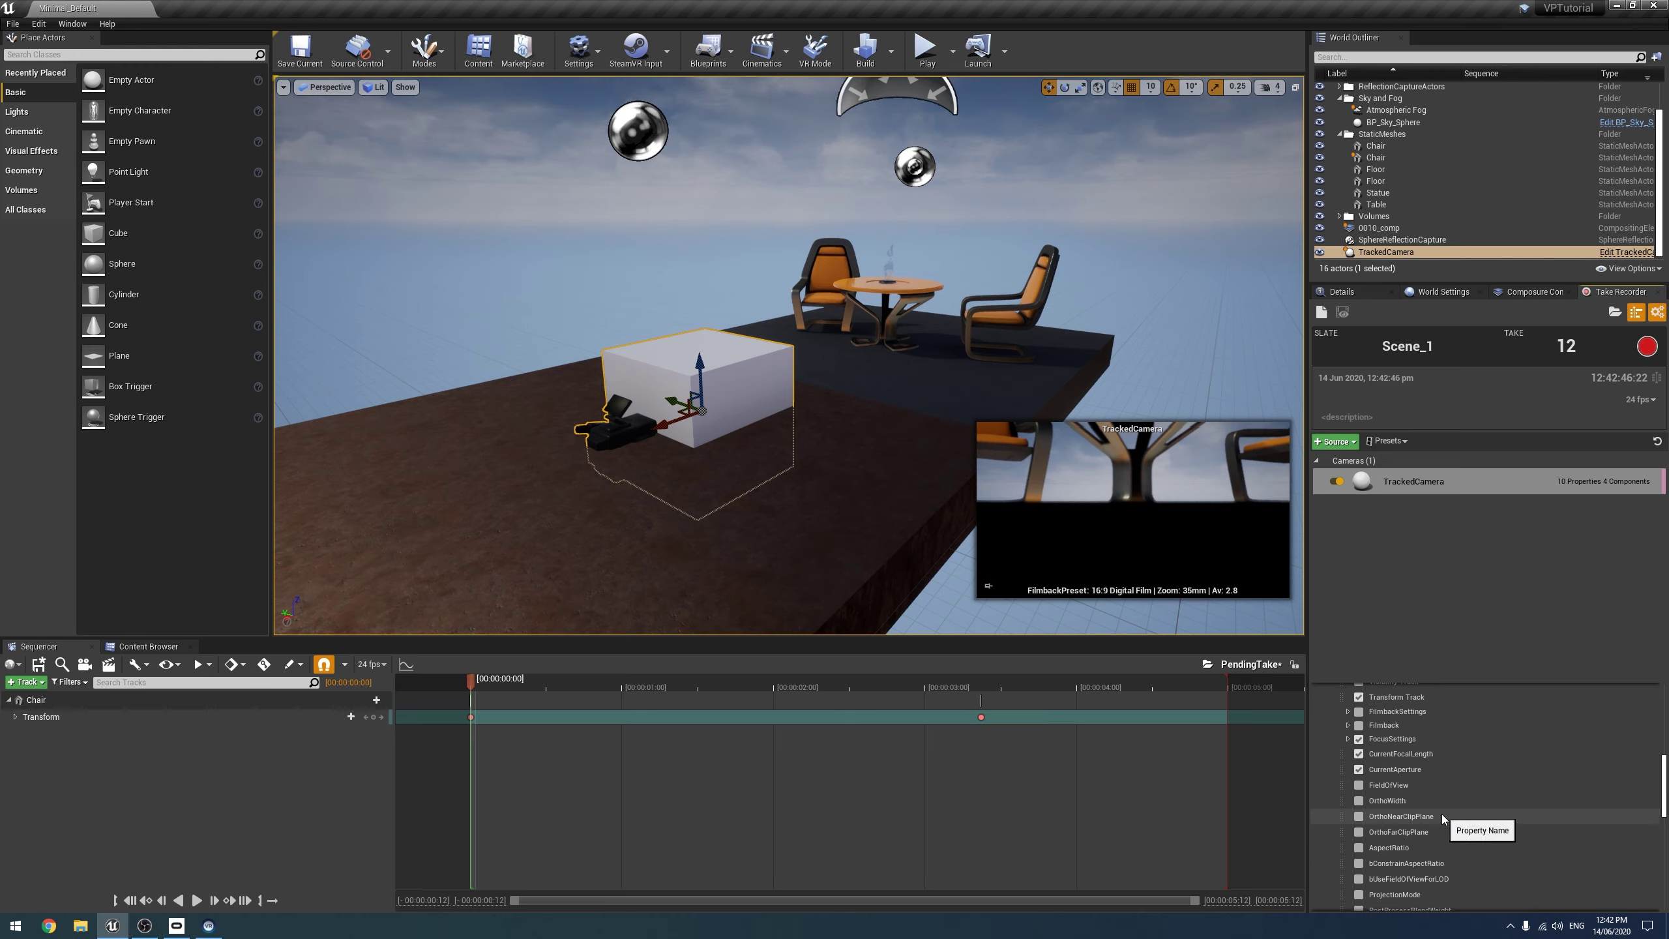
pyautogui.scroll(1, 1443, 814)
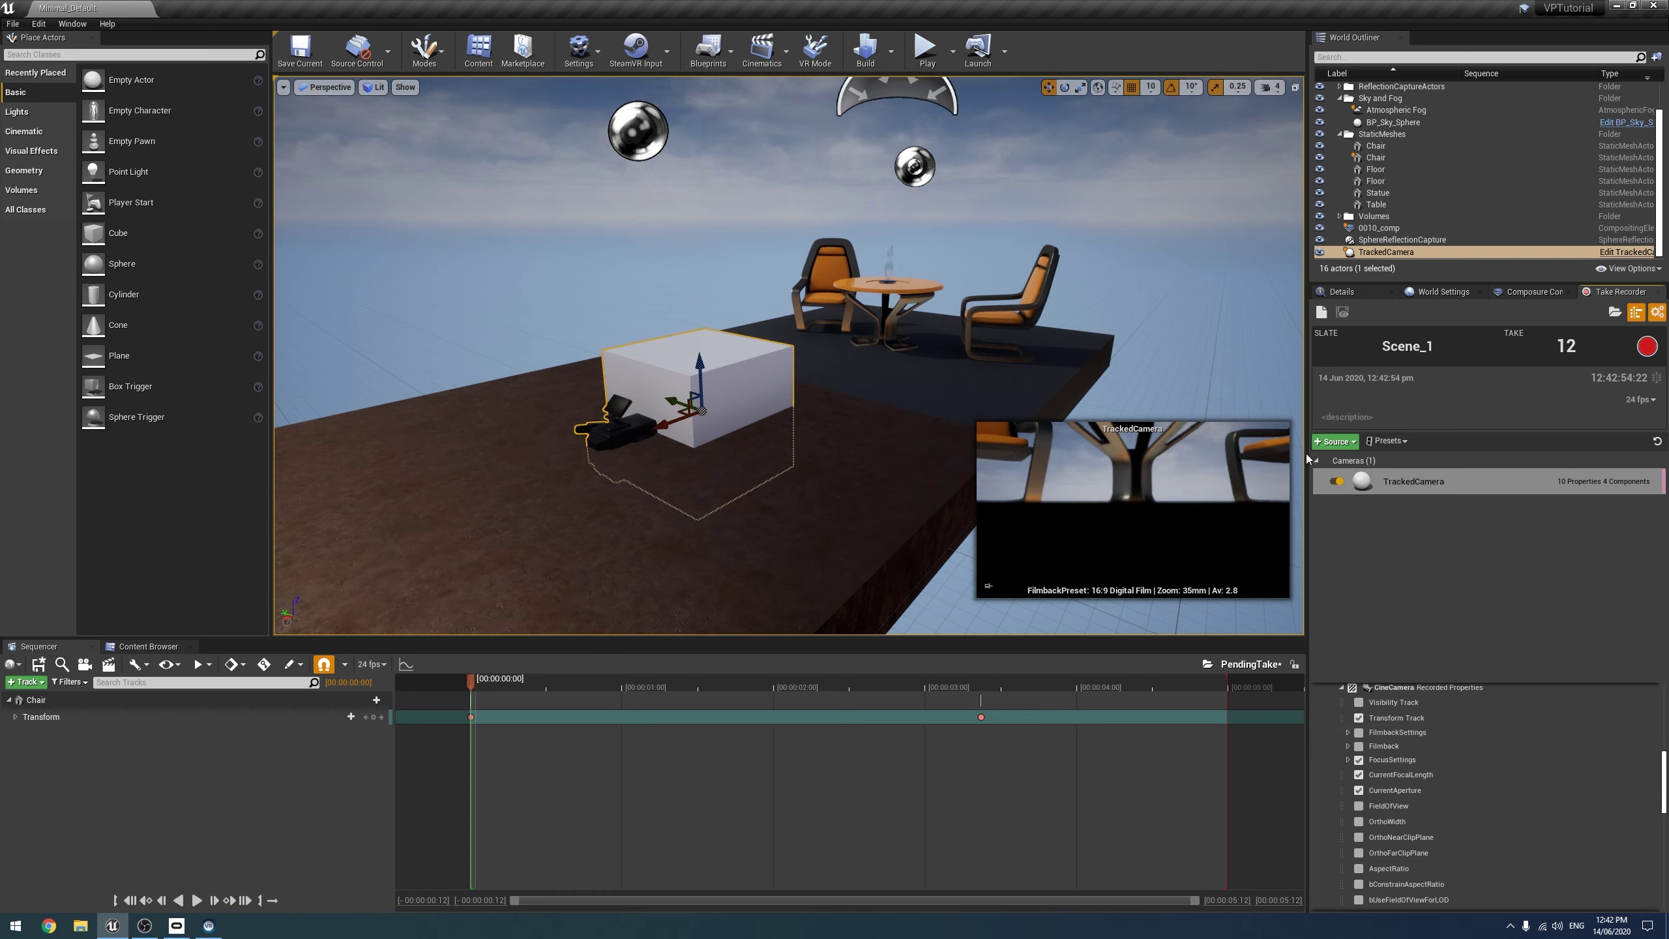
pyautogui.scroll(-5, 1398, 745)
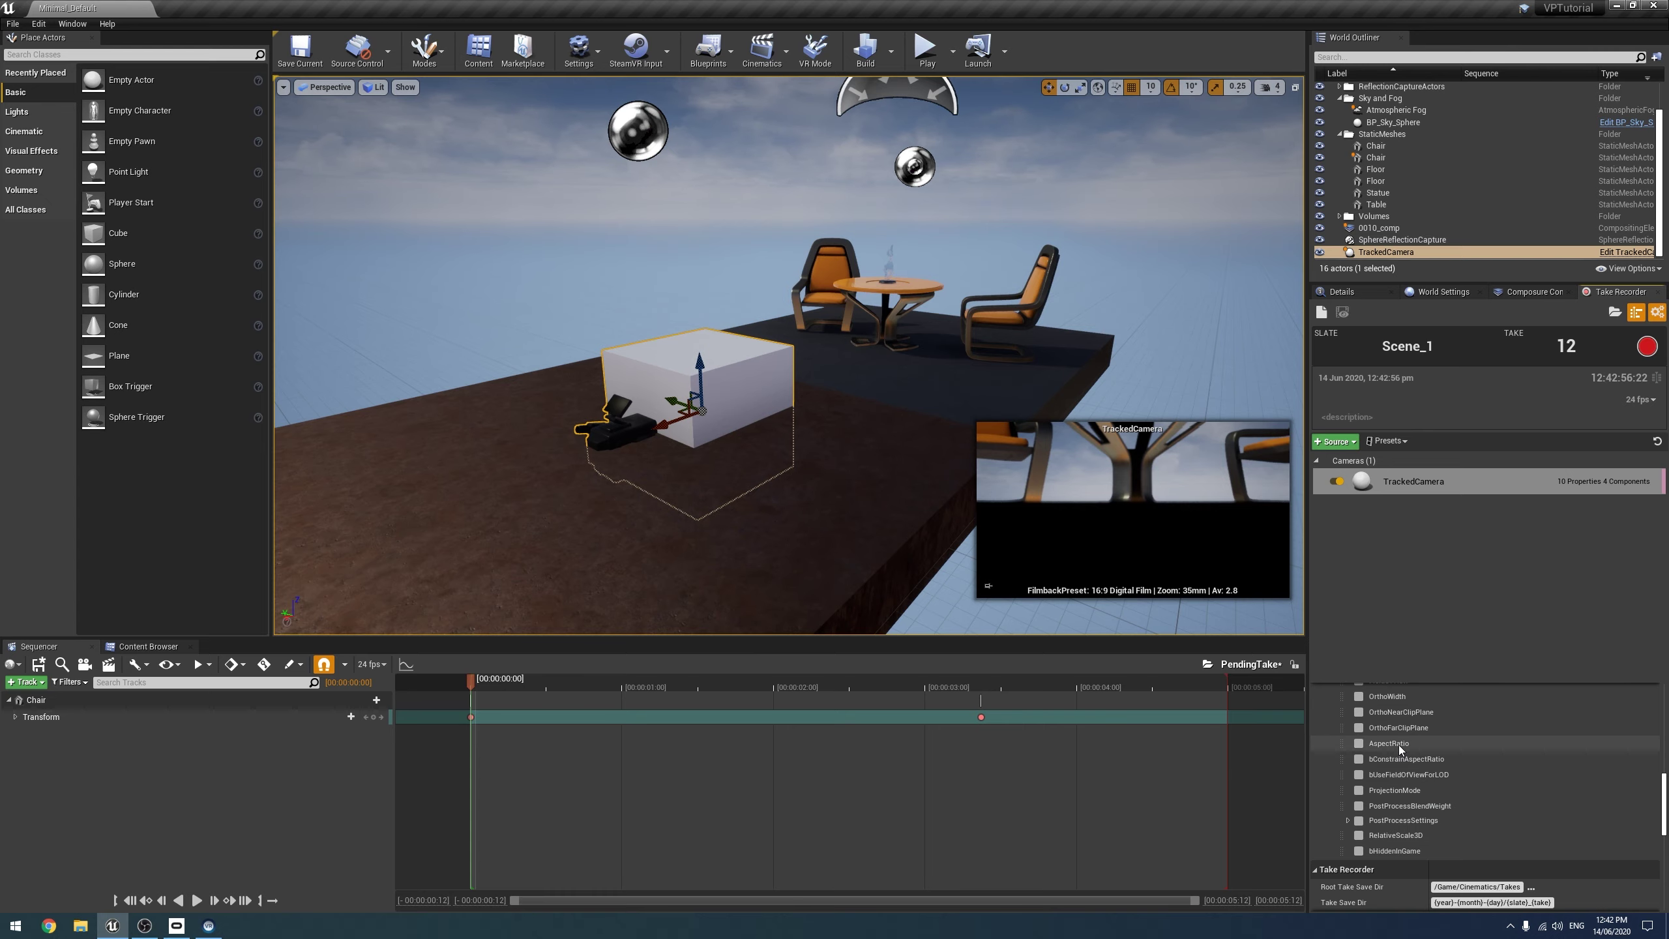
pyautogui.scroll(1, 1364, 838)
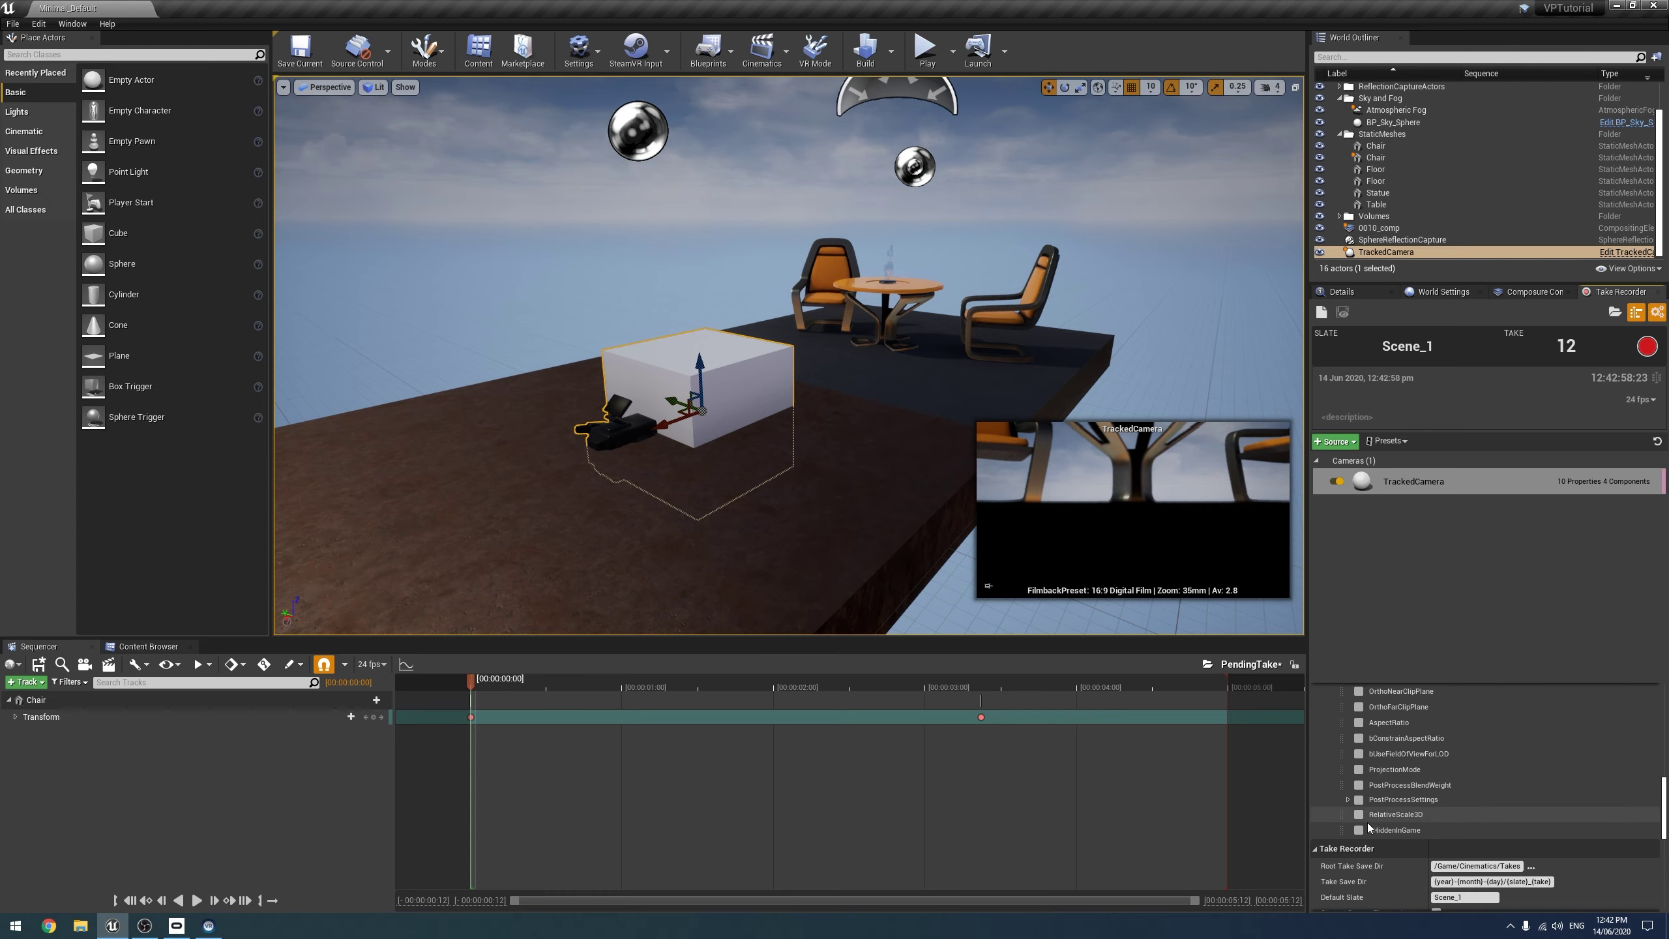
pyautogui.scroll(6, 1379, 796)
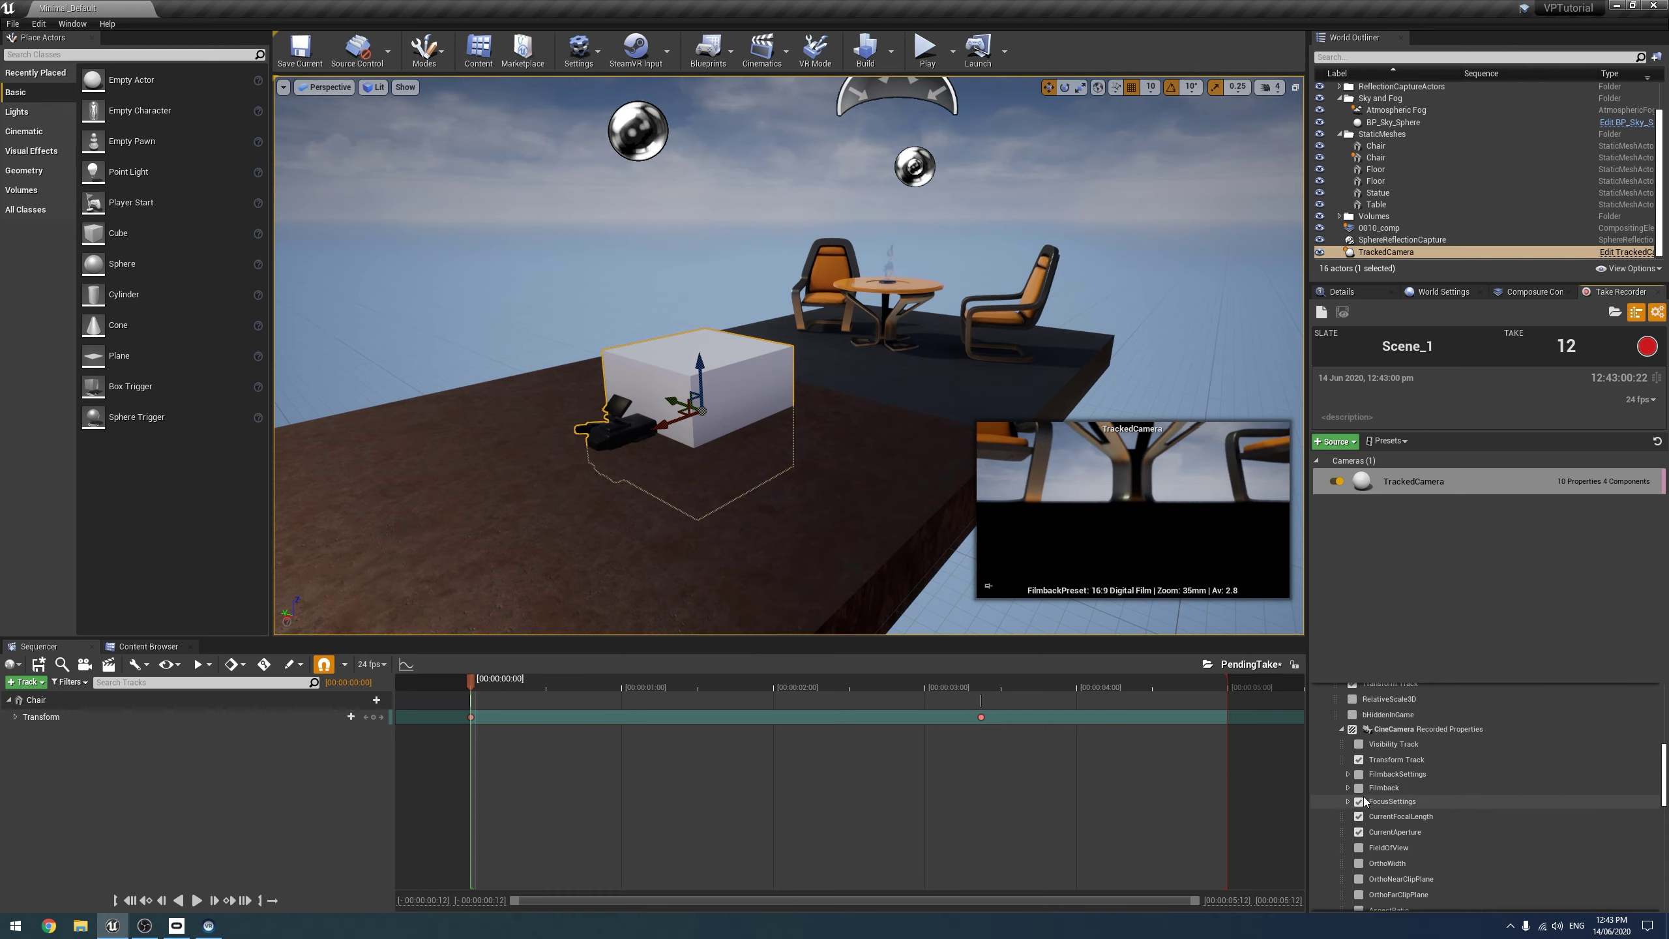
pyautogui.scroll(-2, 1373, 812)
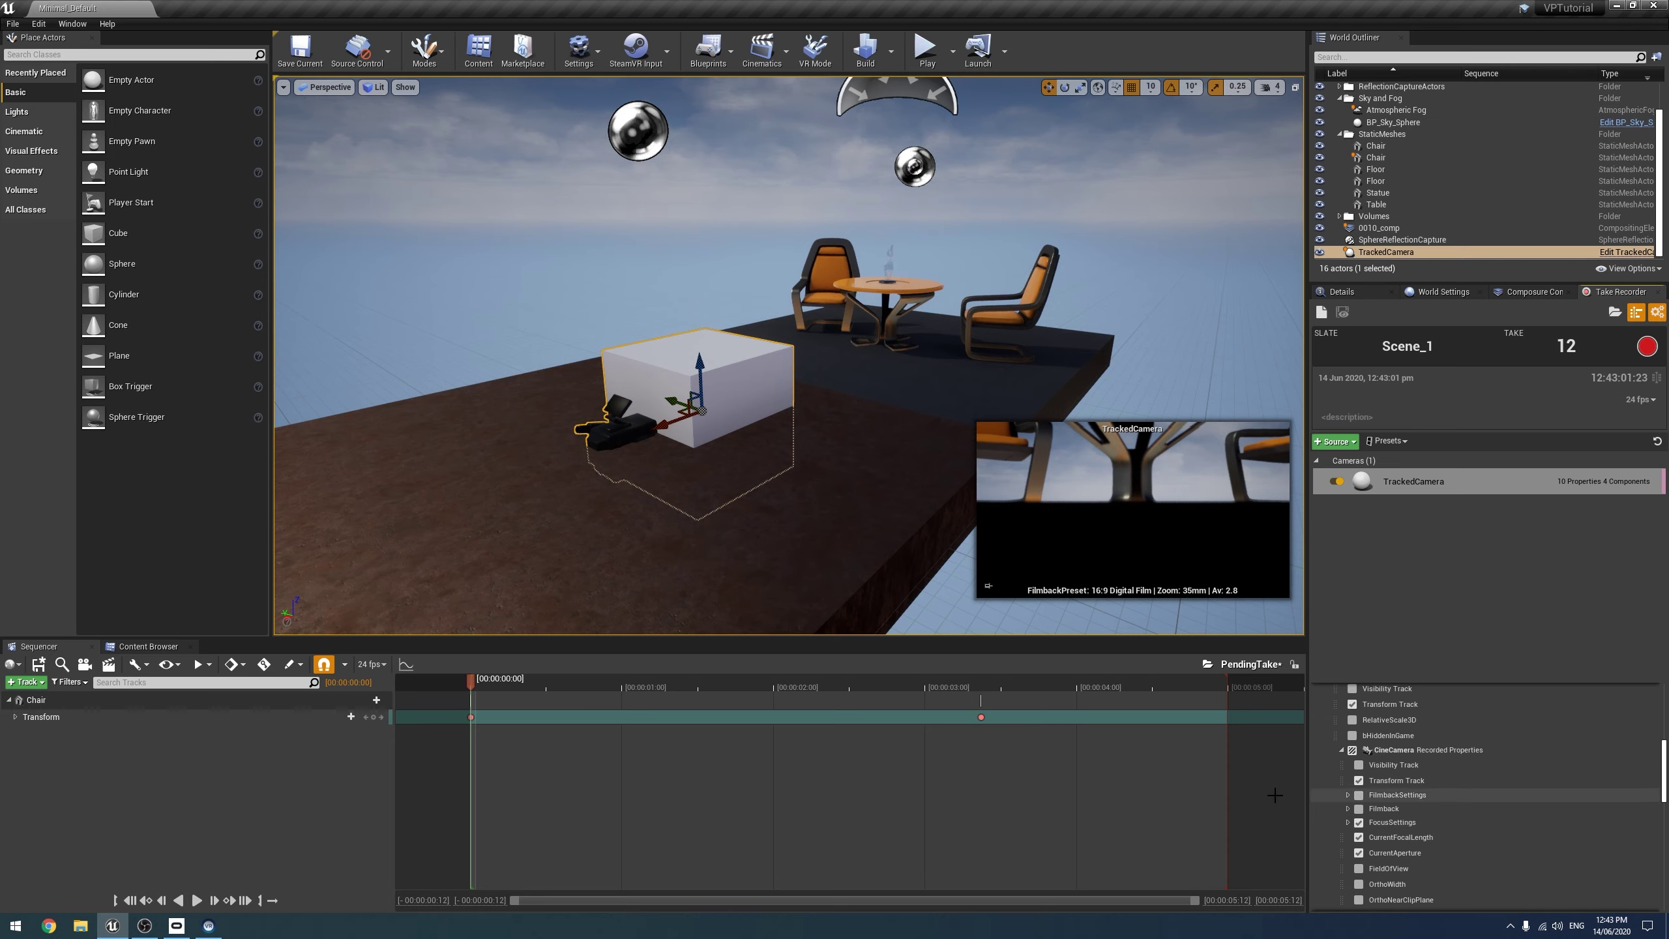
pyautogui.click(1358, 837)
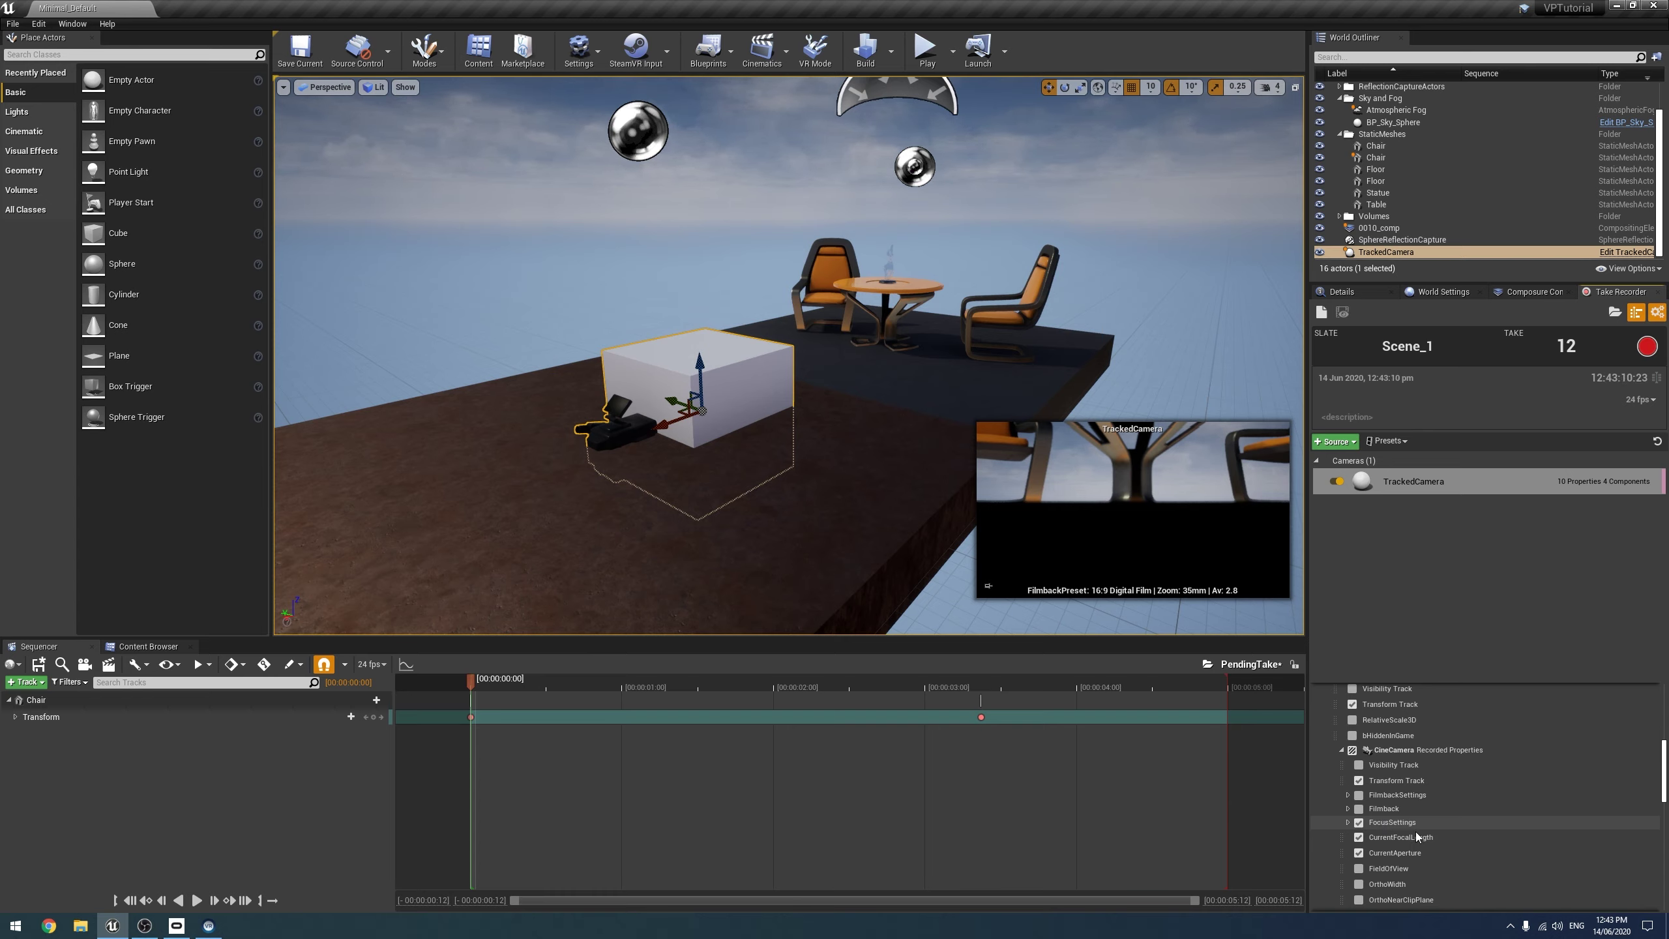
pyautogui.scroll(6, 1379, 864)
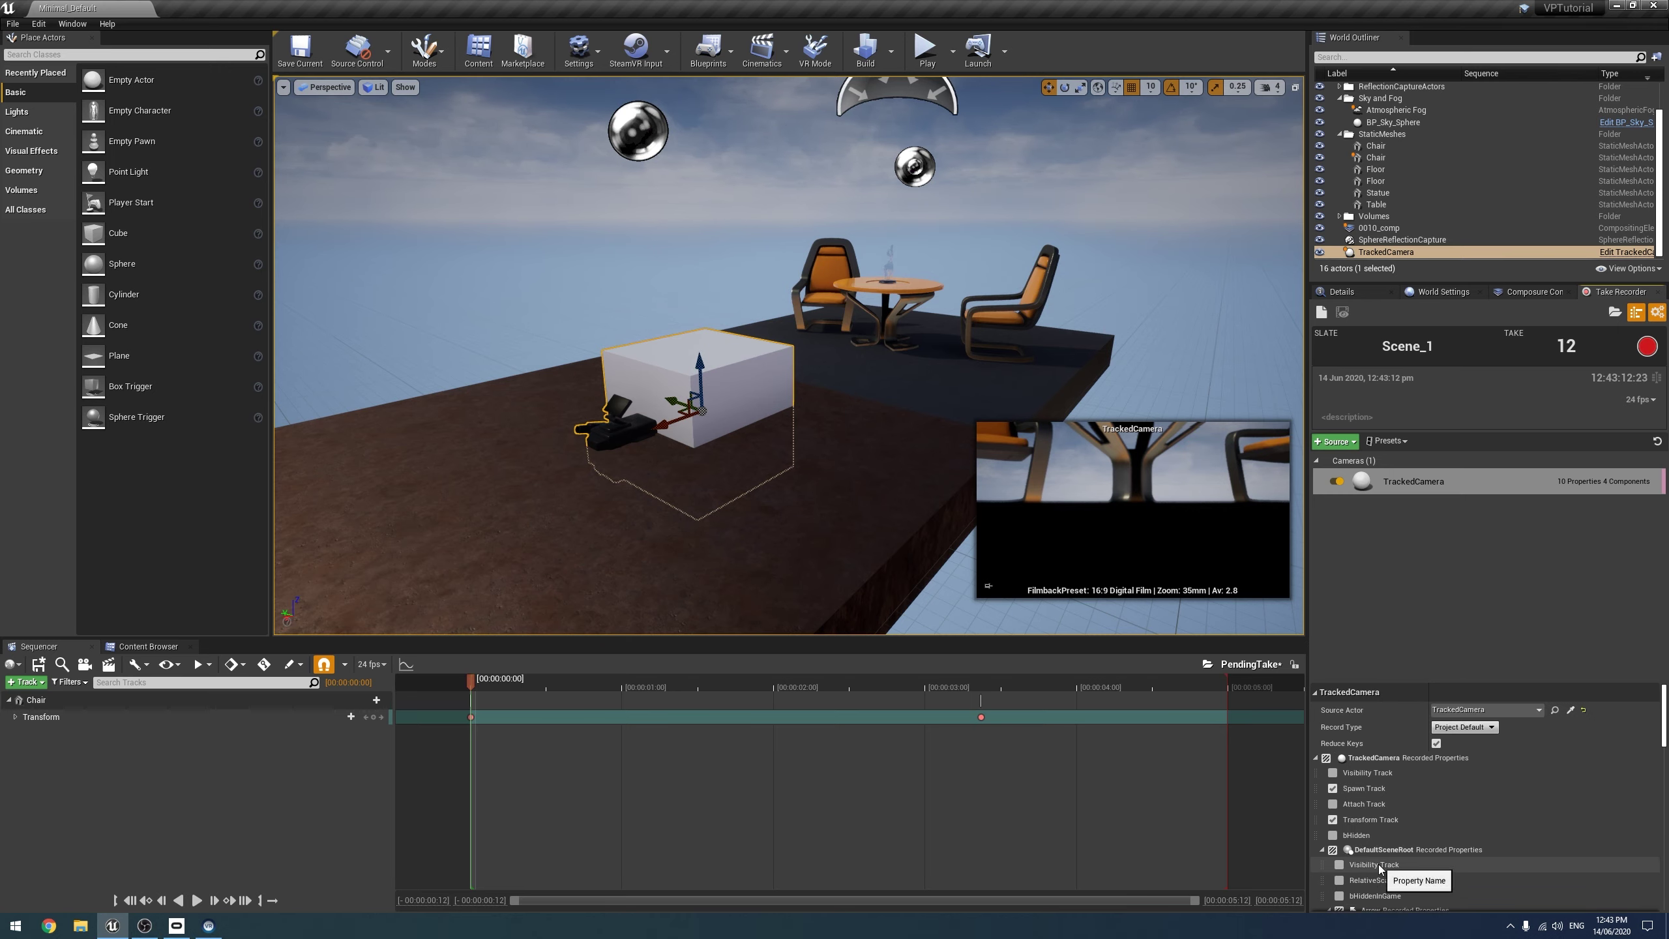
# Rename the slate to TutorialScene_1, fixing the invalid entry, so take 01 is pending.
pyautogui.click(1455, 590)
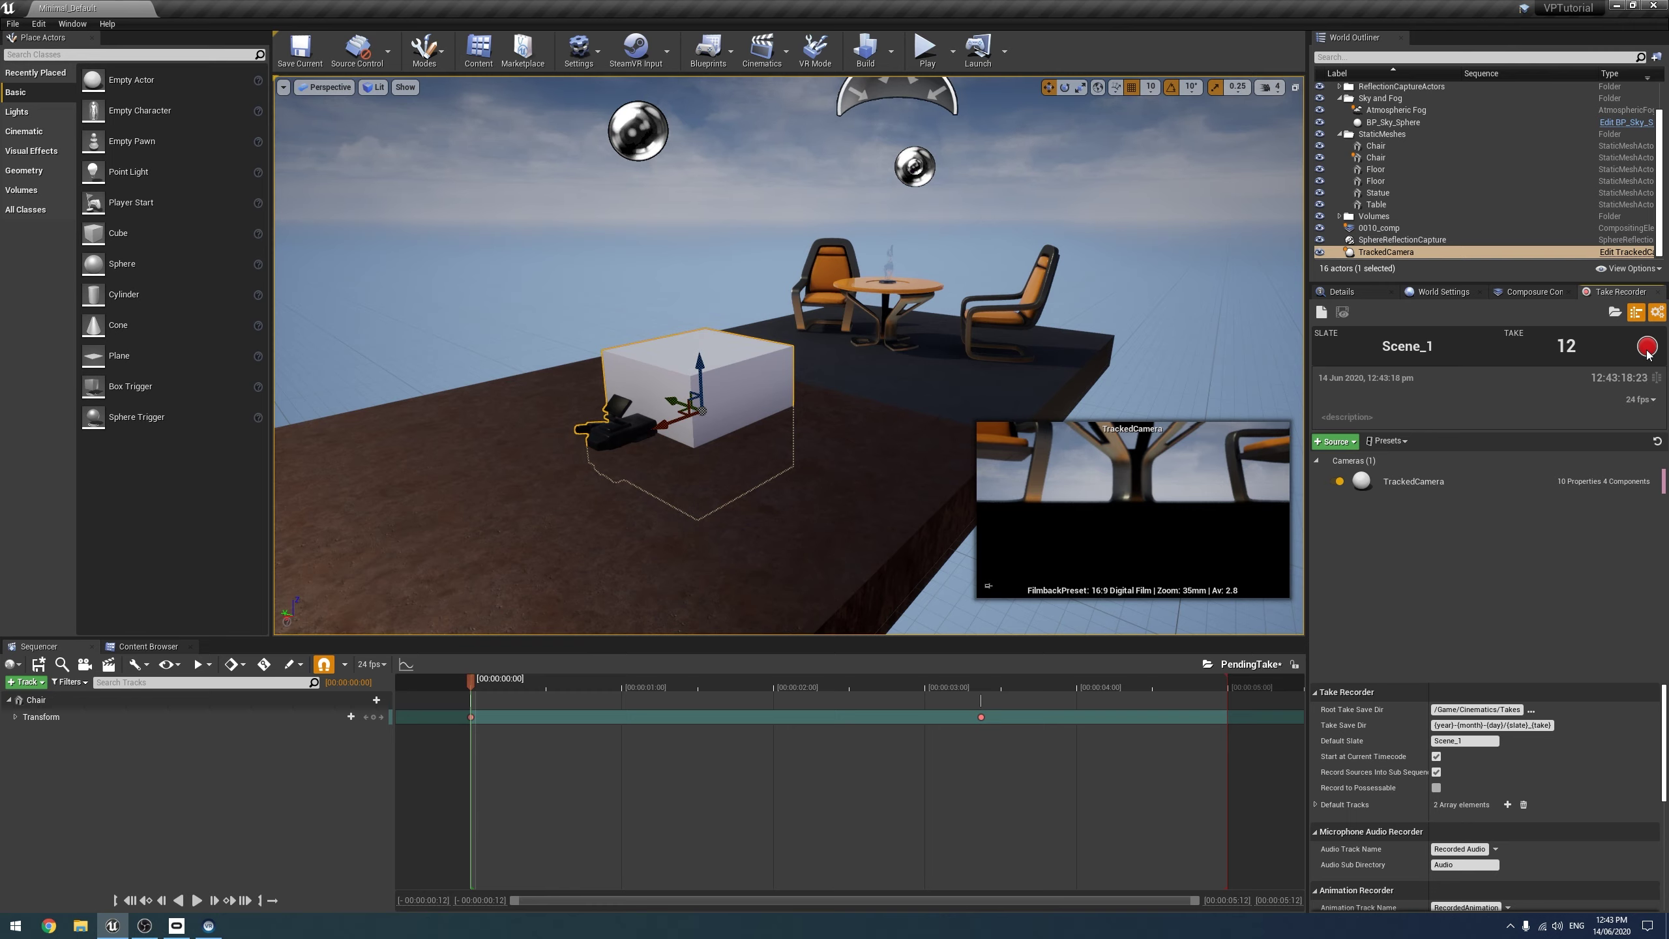
pyautogui.click(1441, 348)
pyautogui.write('Tutorial')
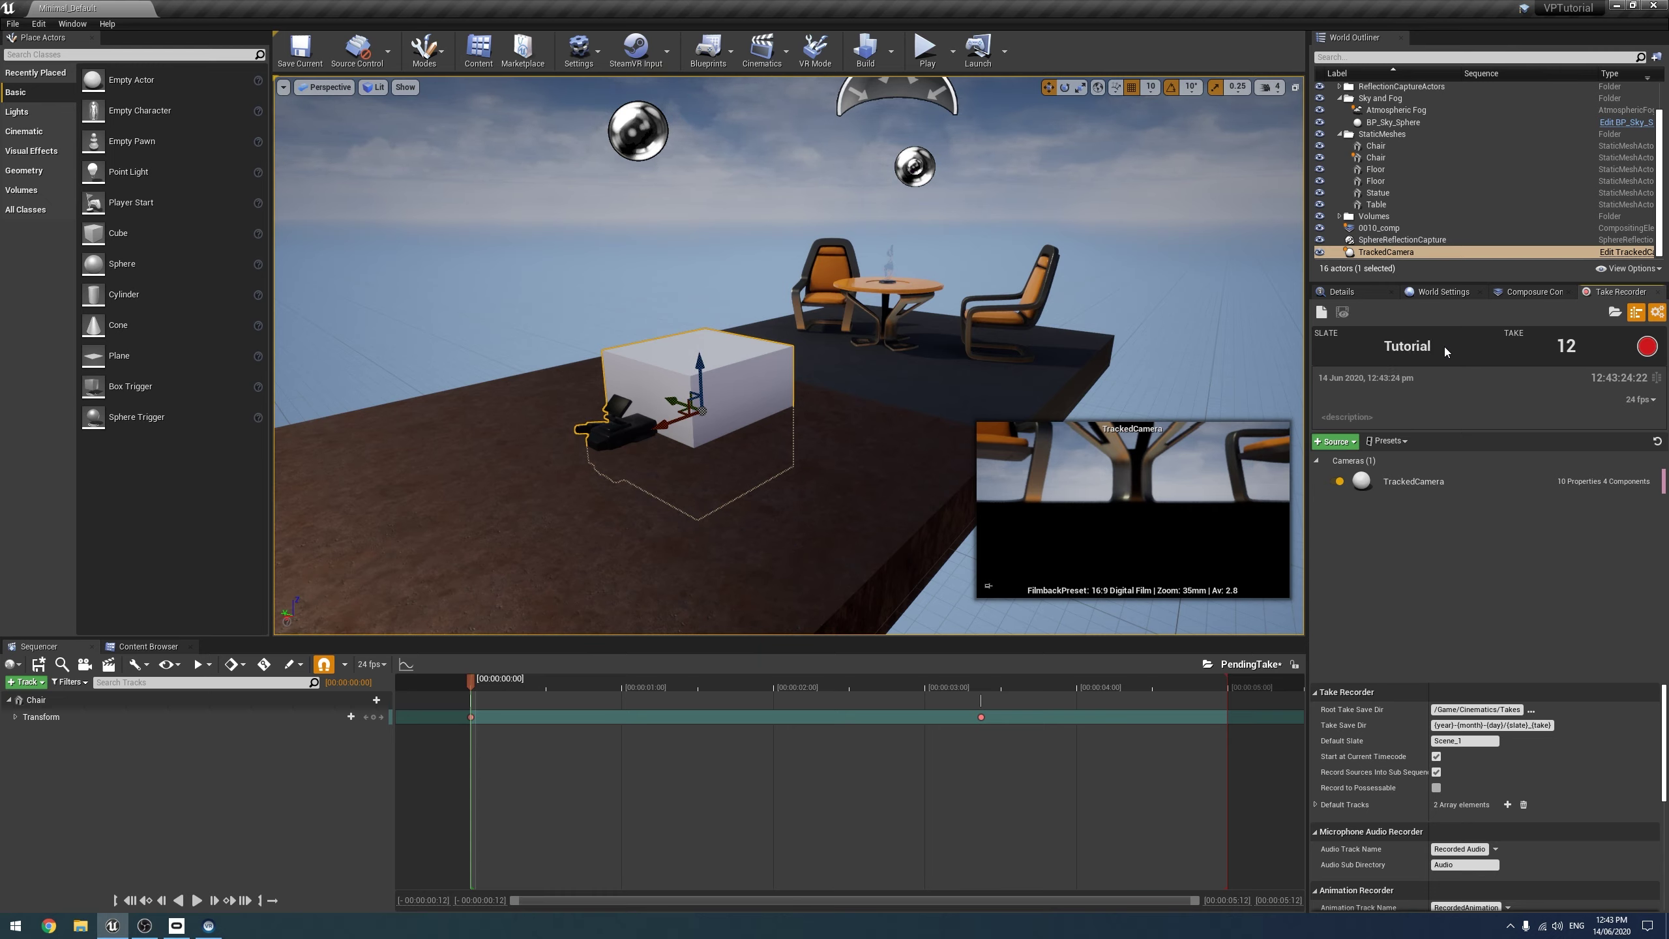
pyautogui.write('Scene_1')
pyautogui.press('Return')
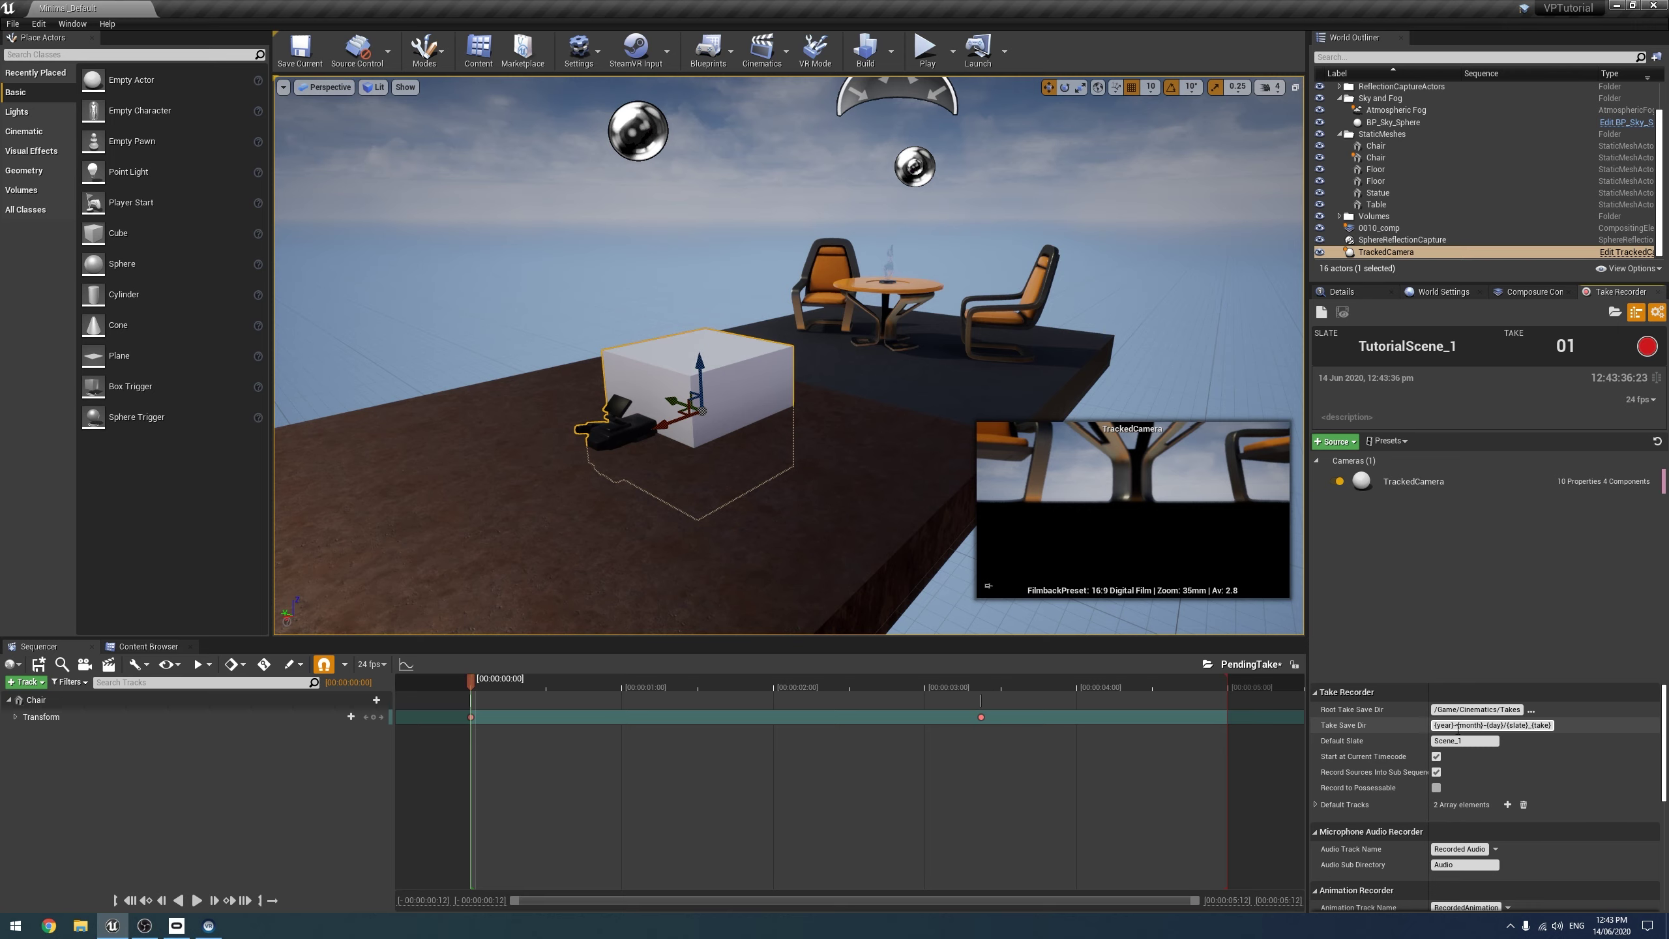
pyautogui.click(1450, 346)
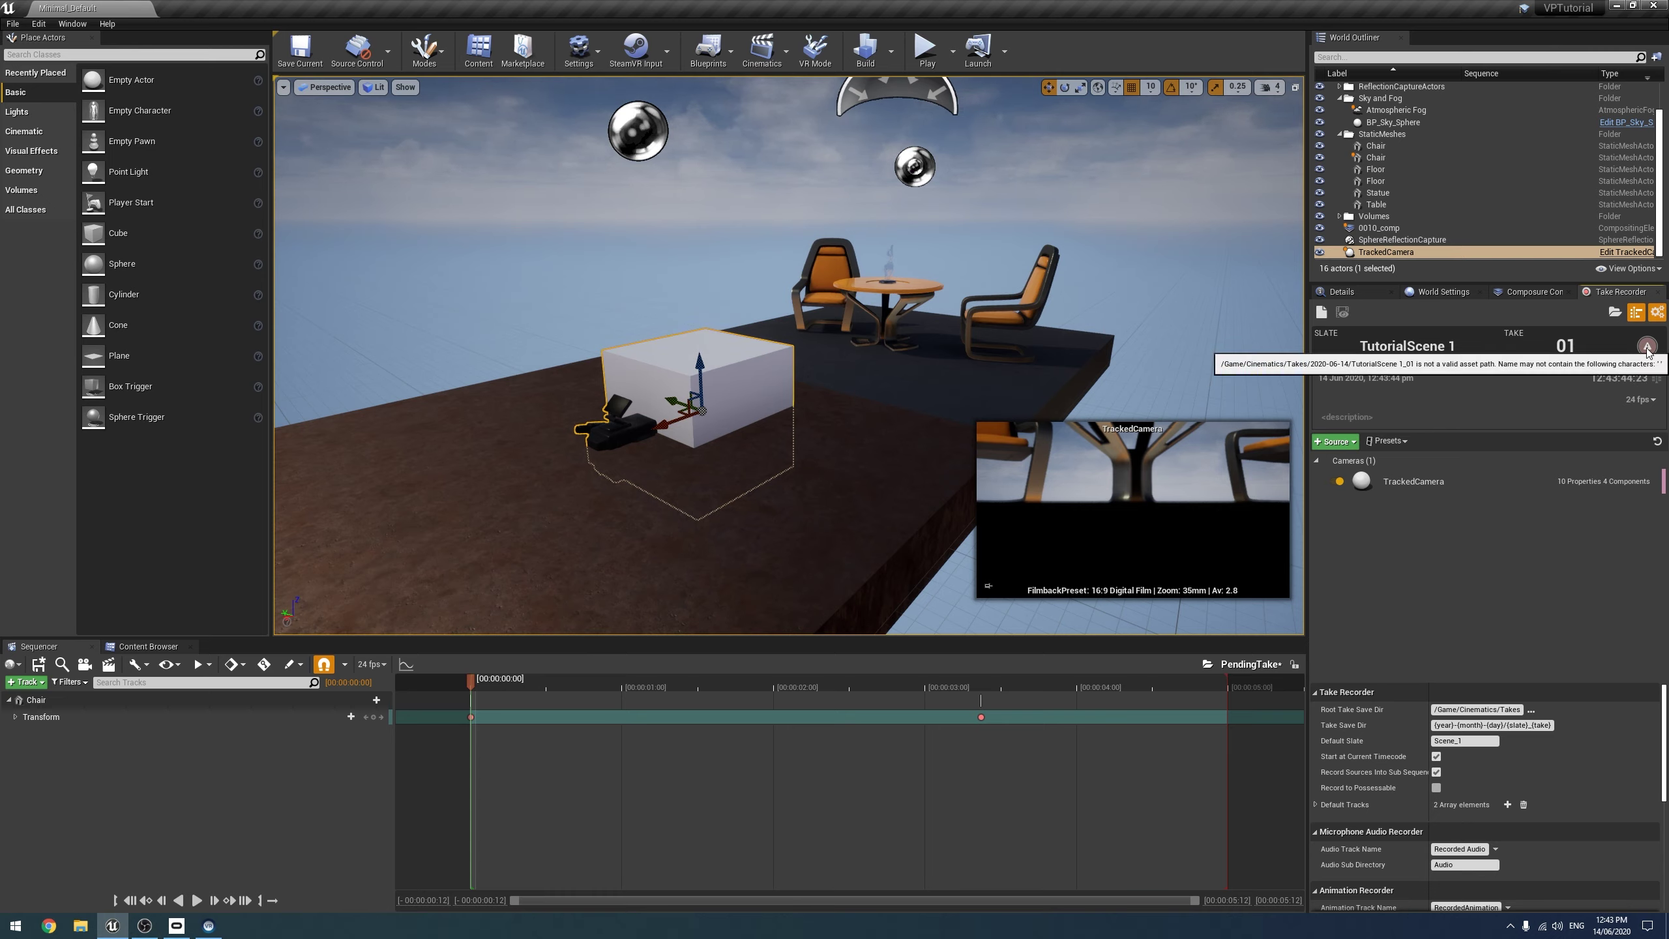
pyautogui.click(1450, 346)
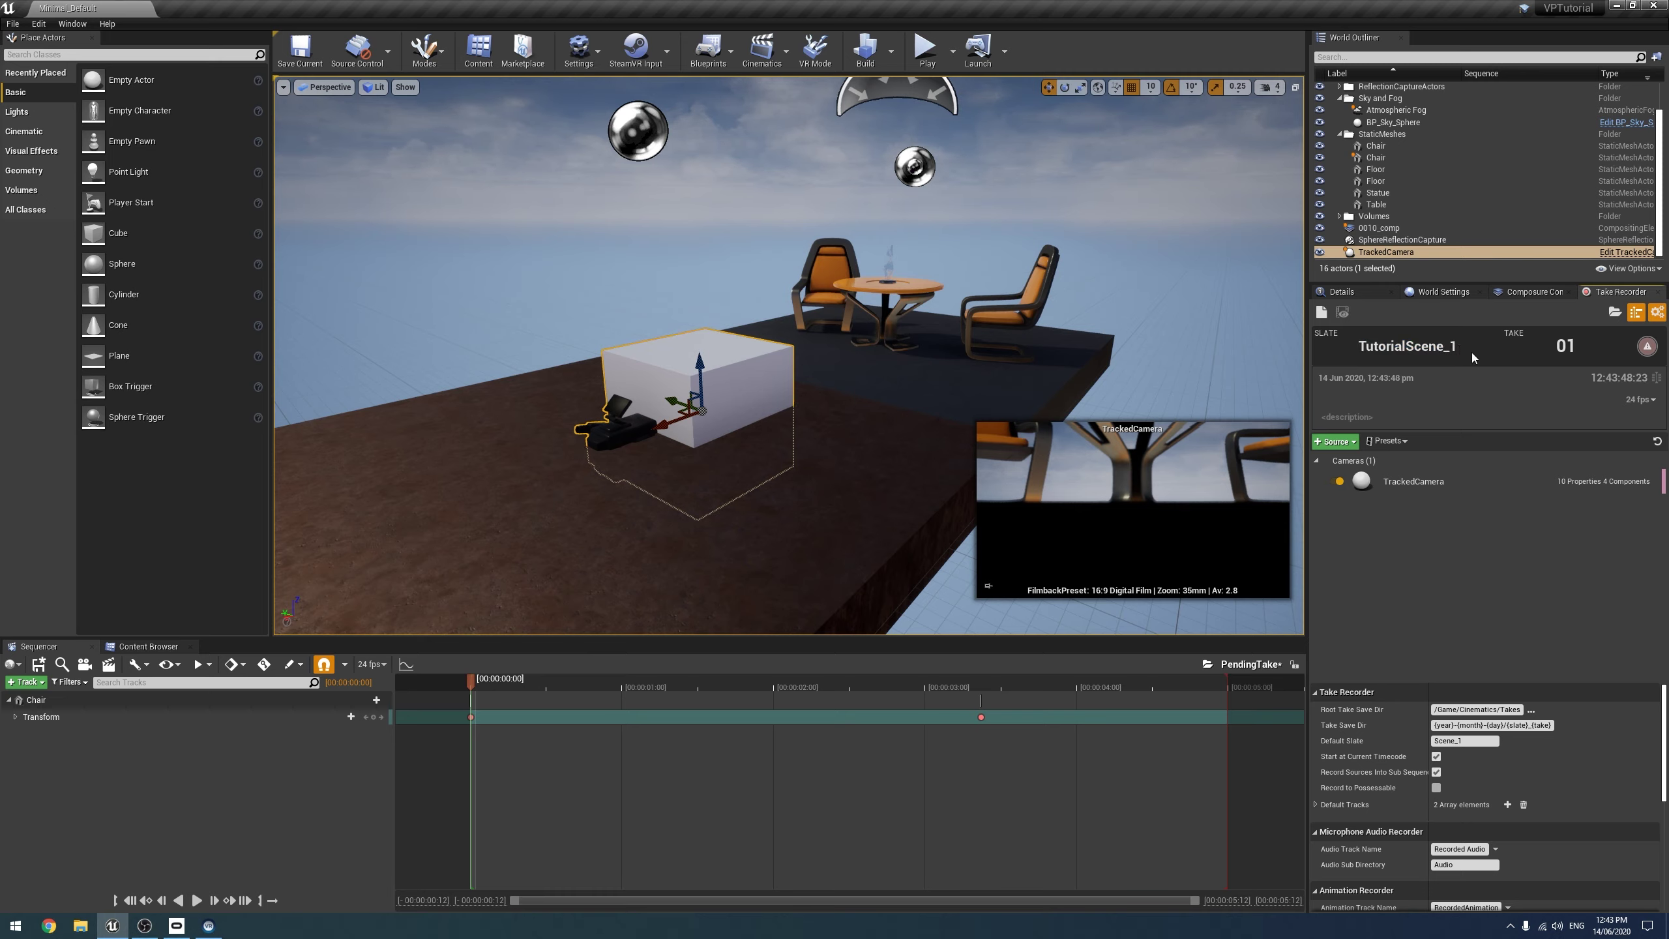
pyautogui.press('Return')
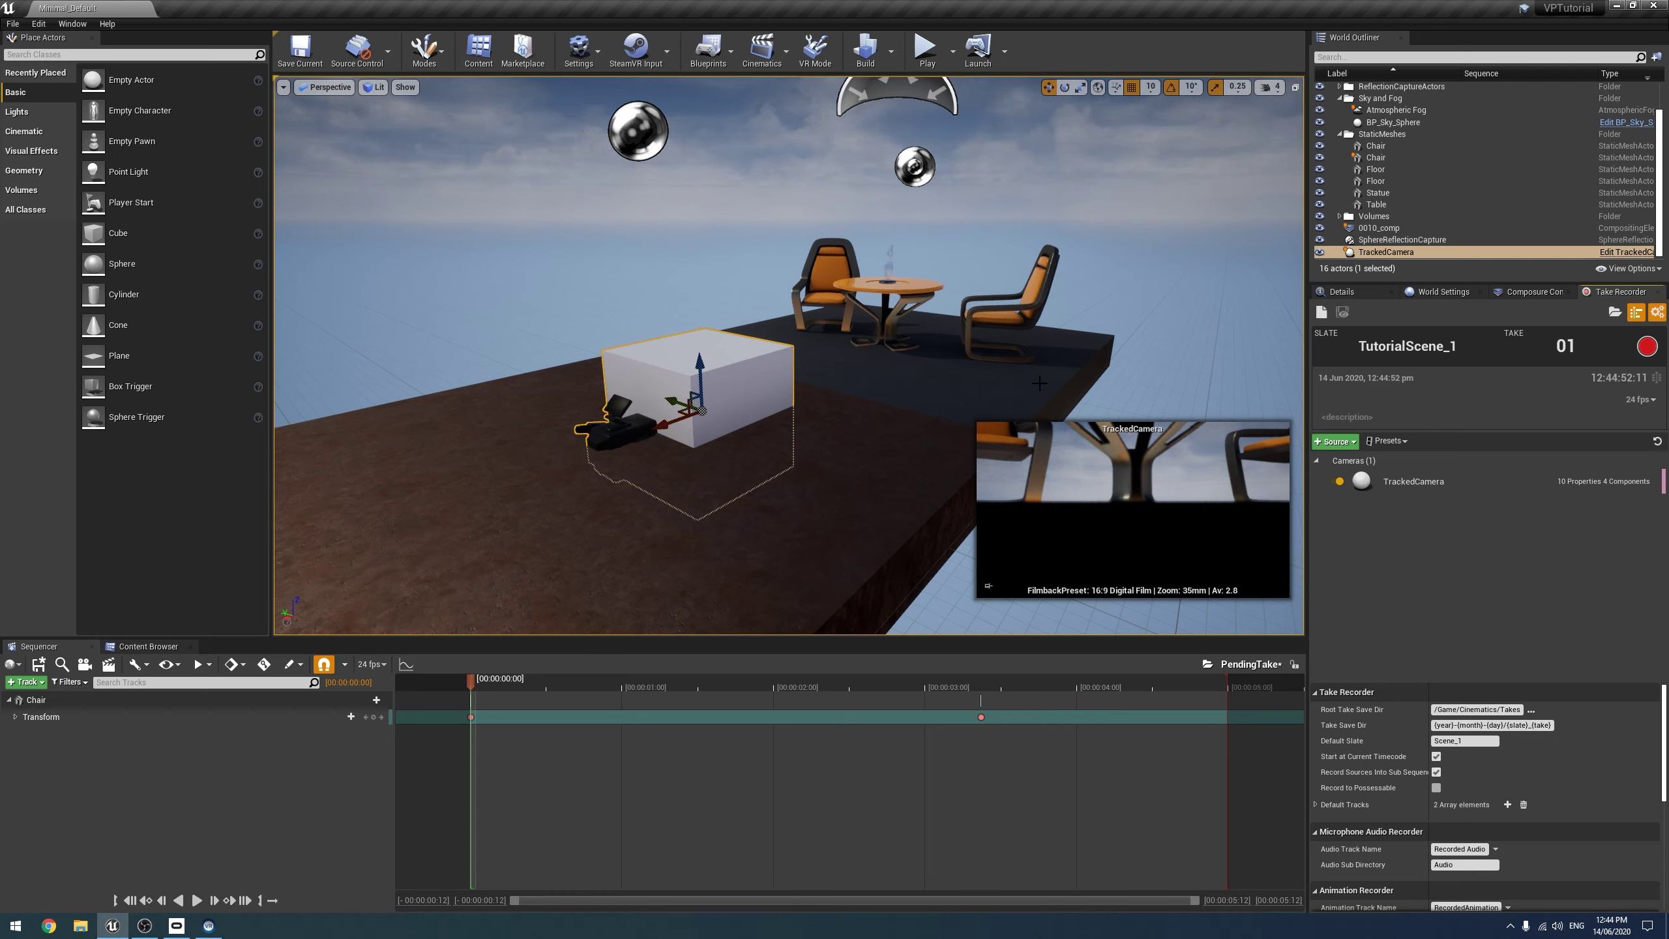
# Start Play-in-Editor so takes of TutorialScene_1 can be recorded.
pyautogui.click(925, 49)
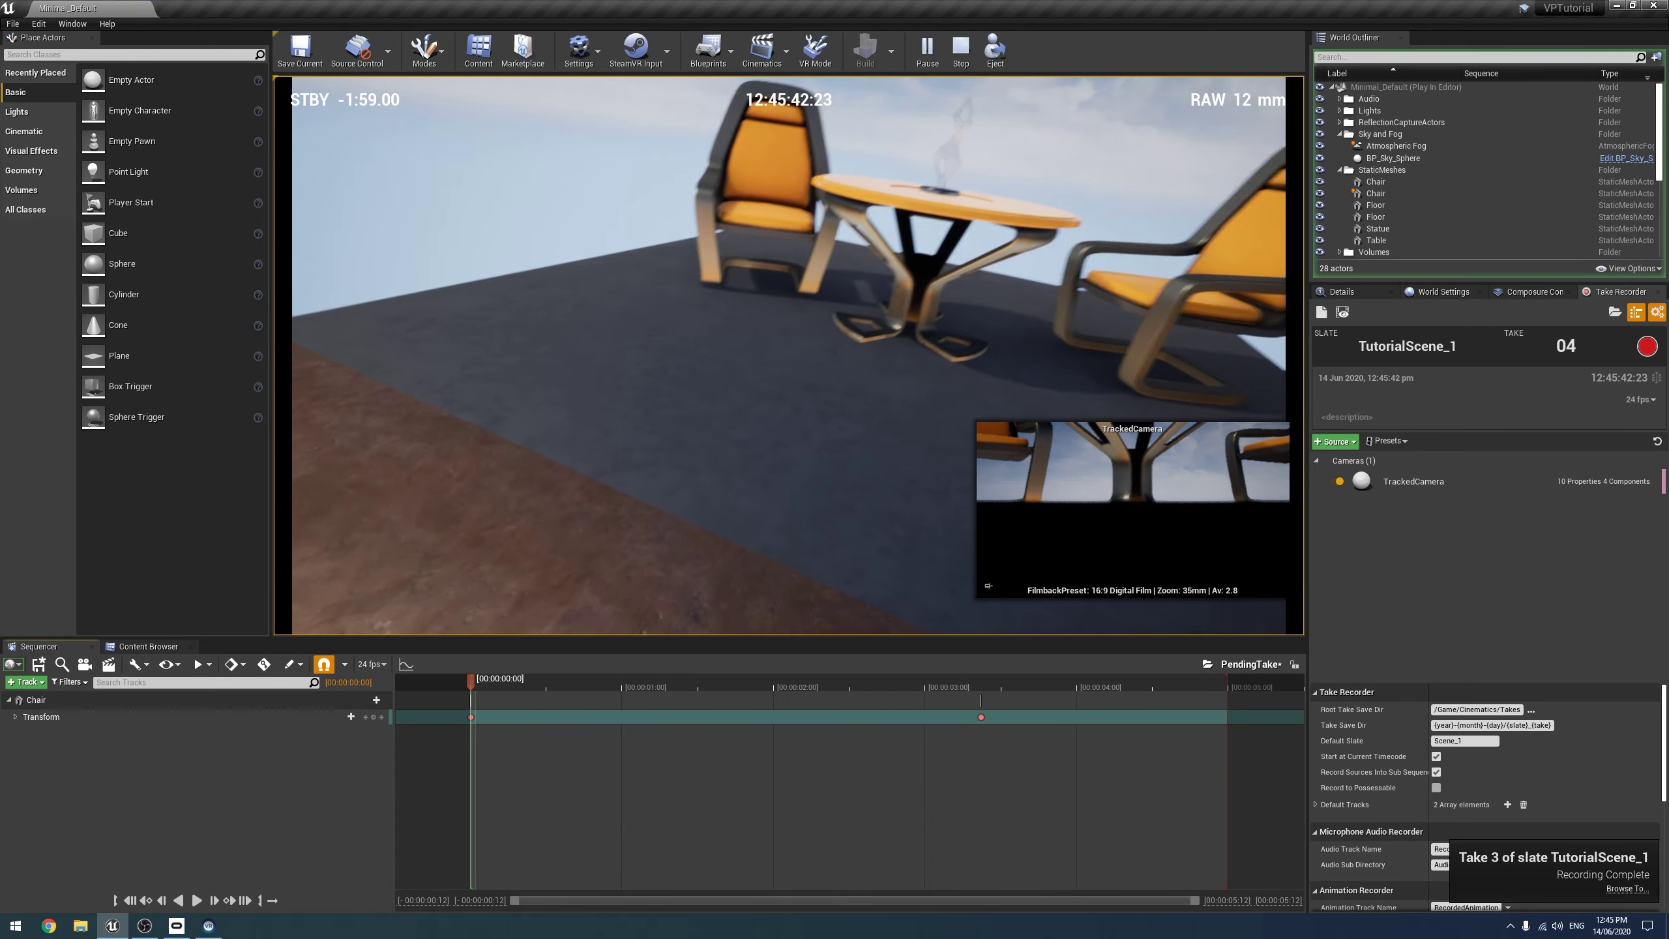
pyautogui.press('Escape')
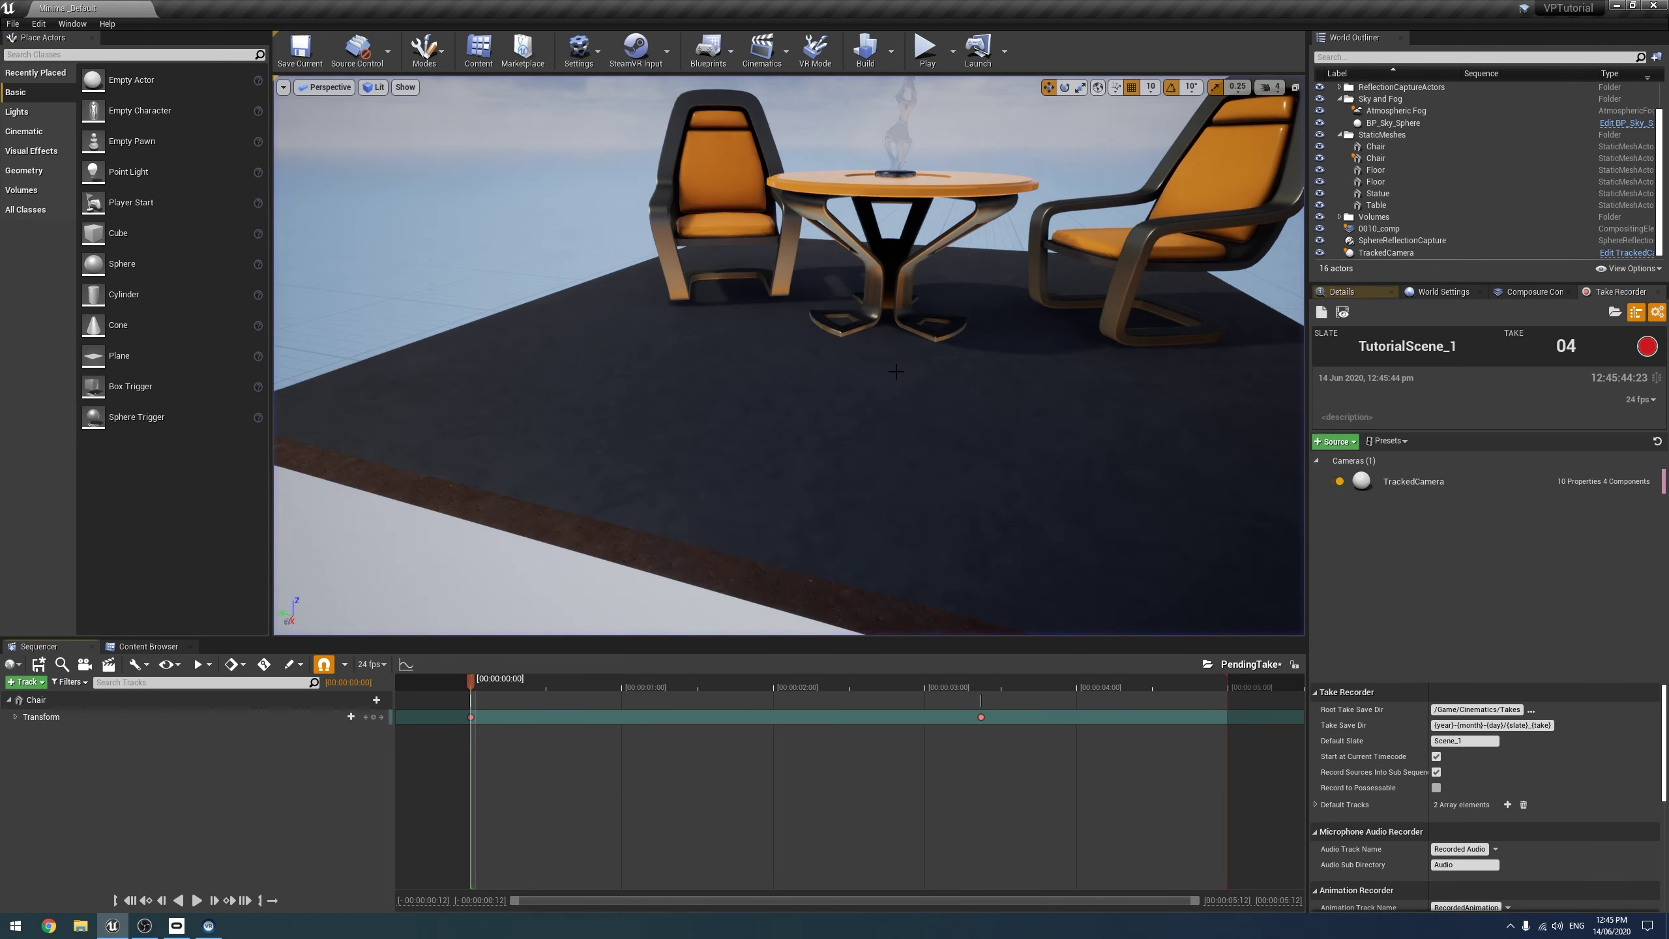
pyautogui.click(135, 646)
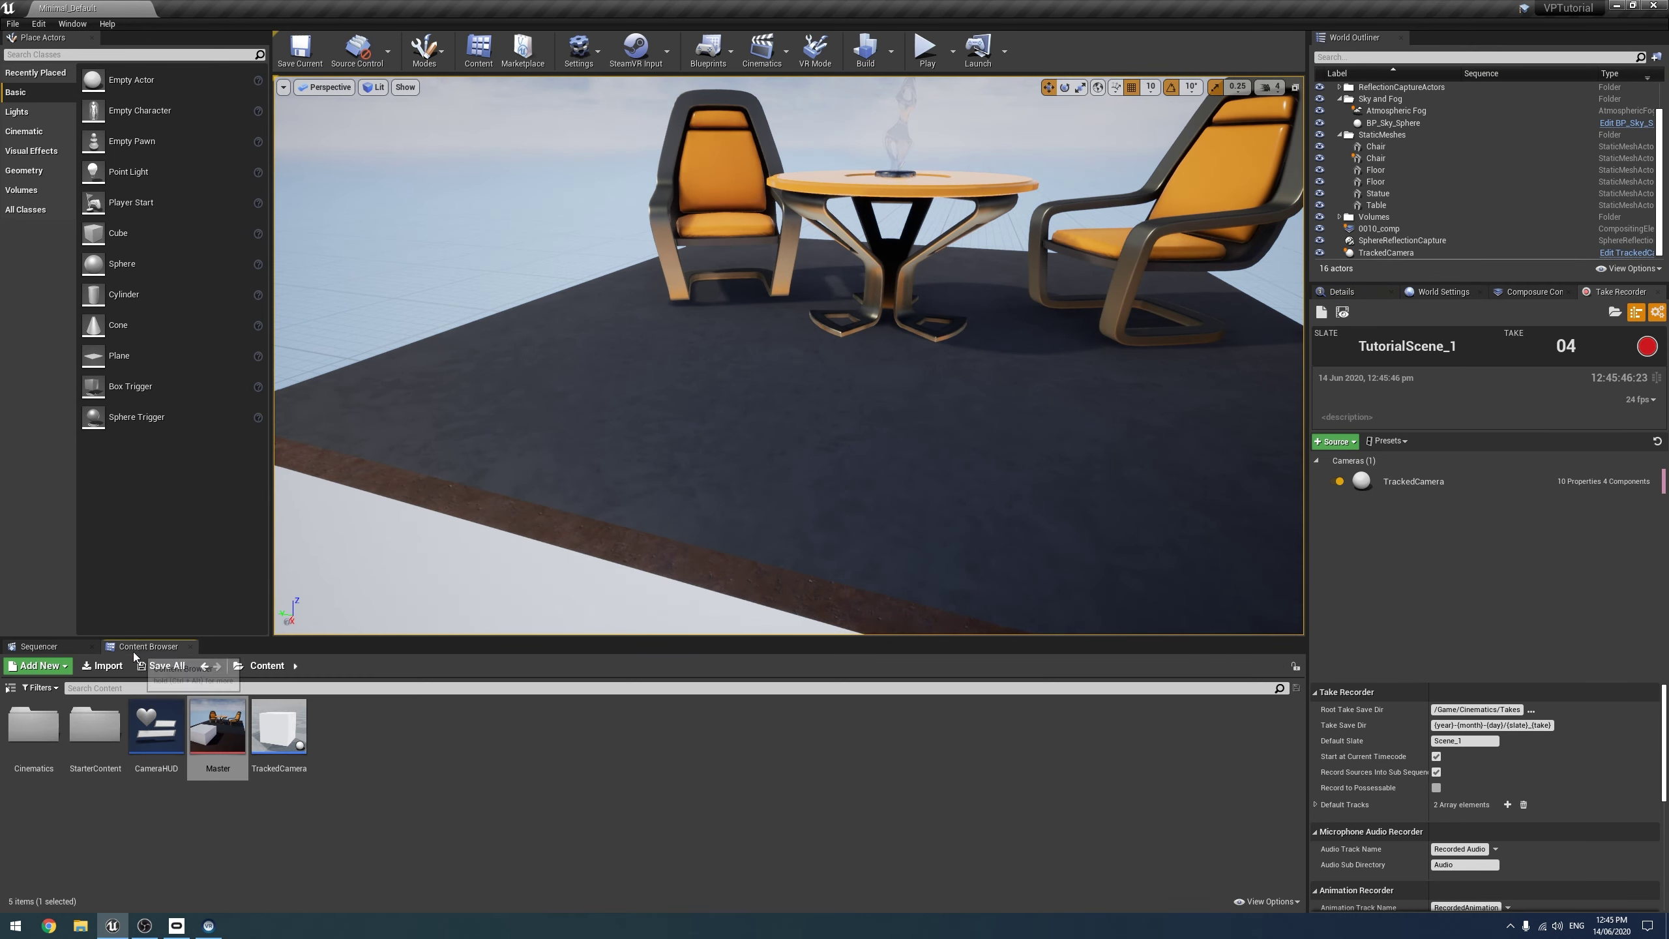
pyautogui.doubleClick(33, 723)
pyautogui.doubleClick(34, 723)
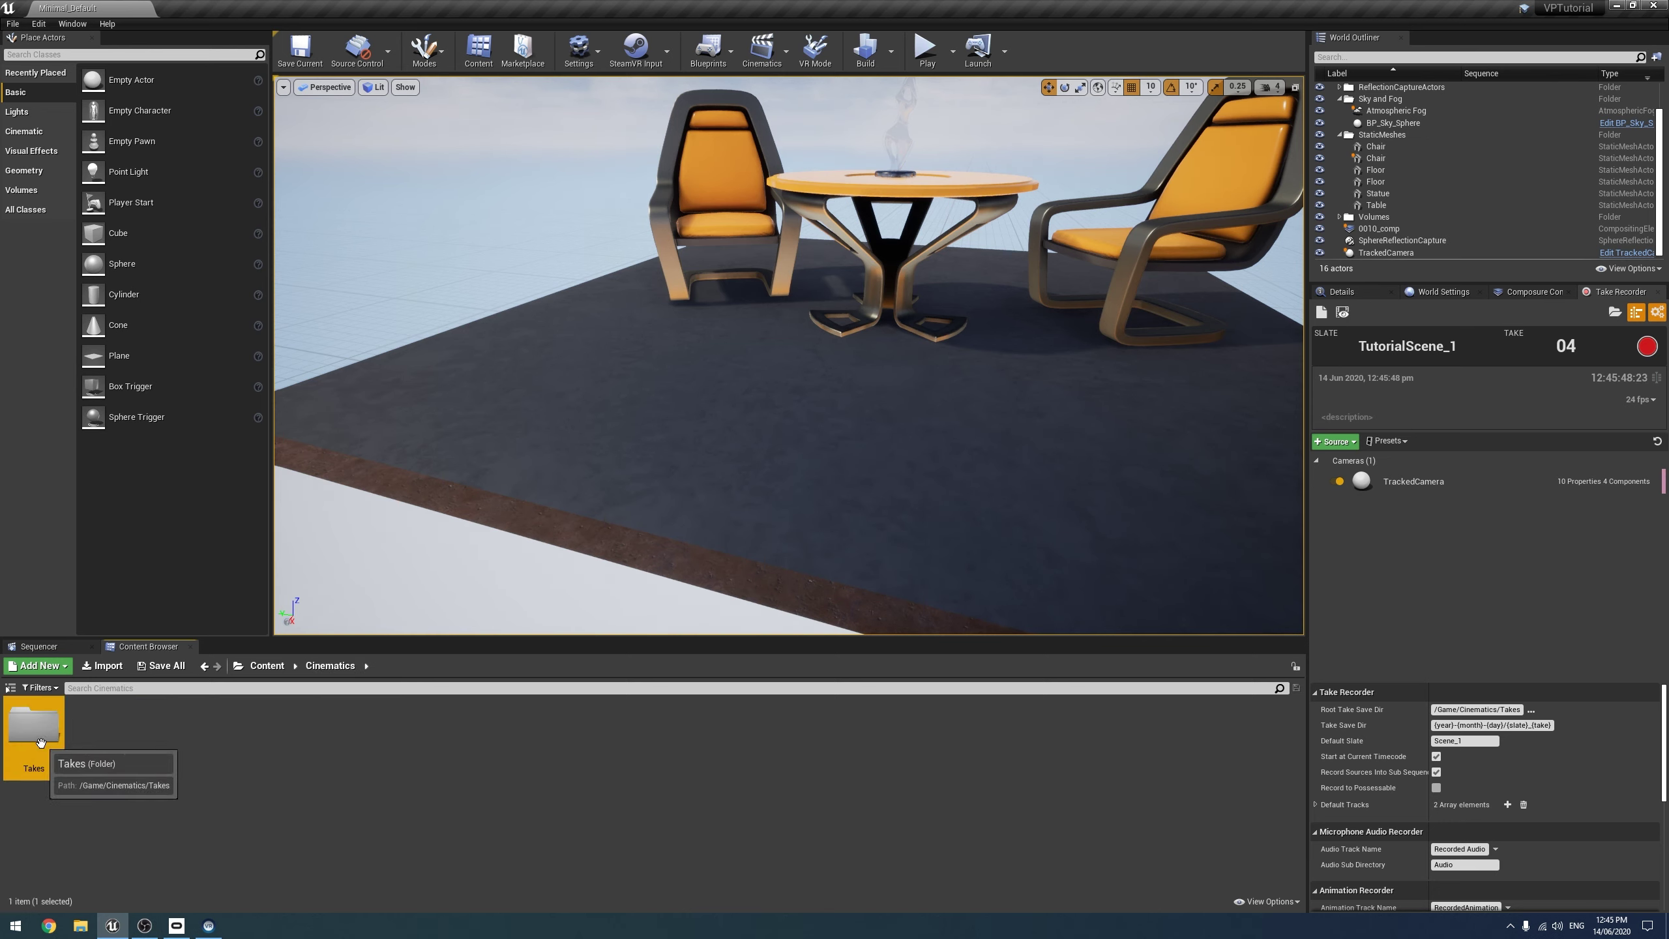
pyautogui.doubleClick(33, 723)
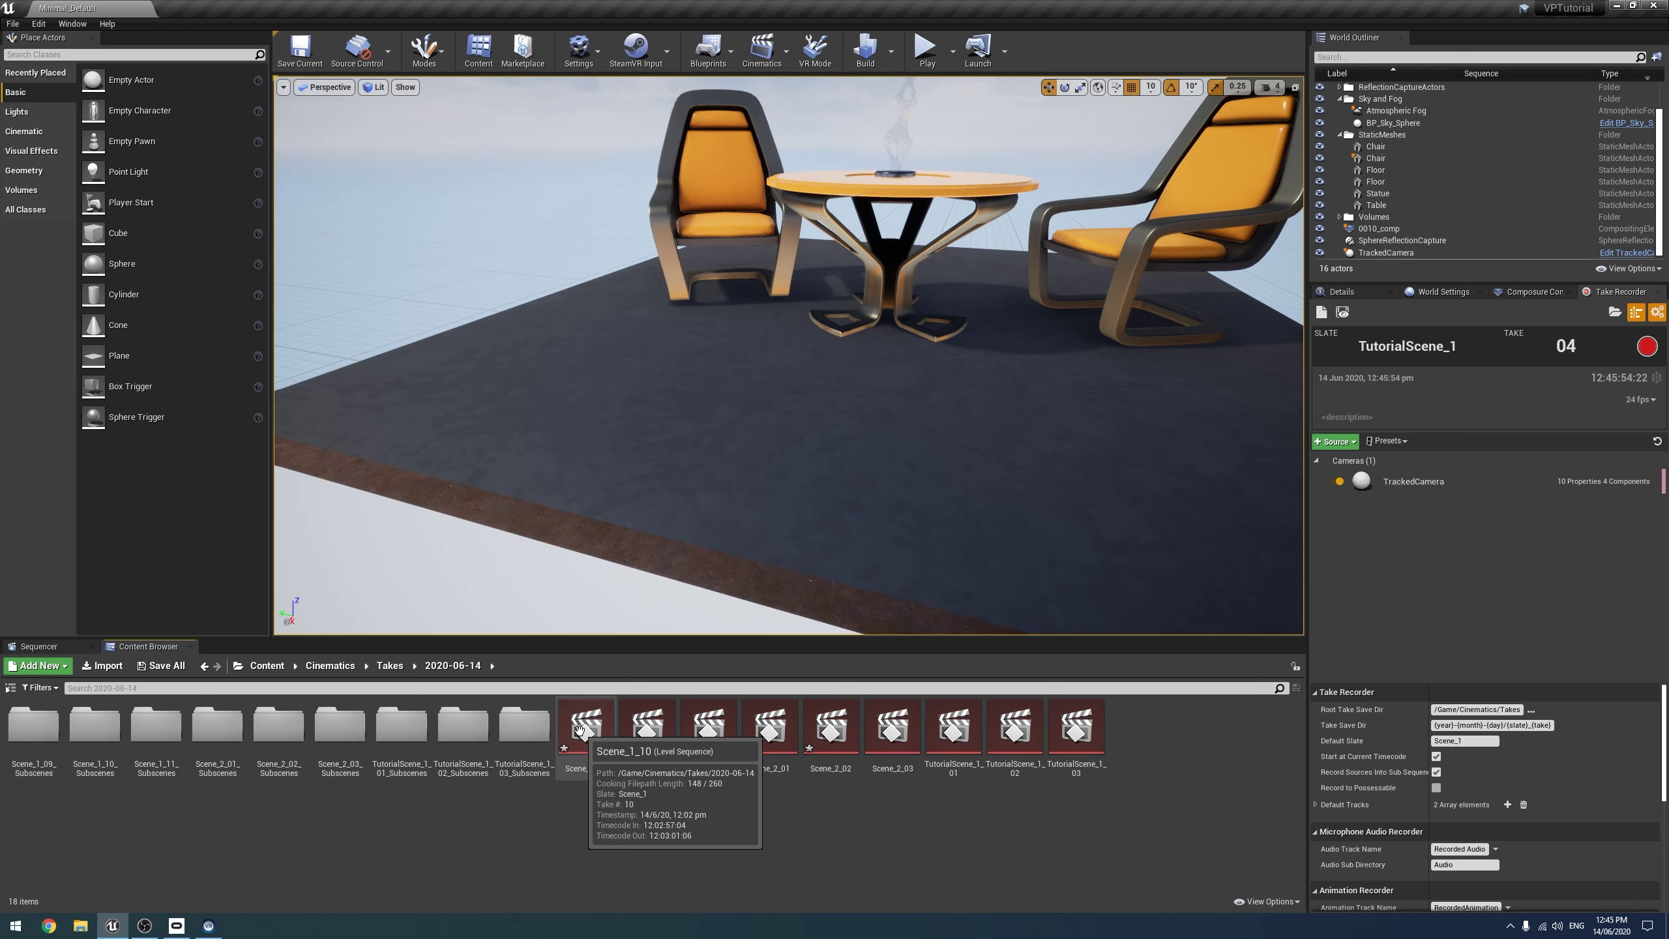
pyautogui.click(1033, 738)
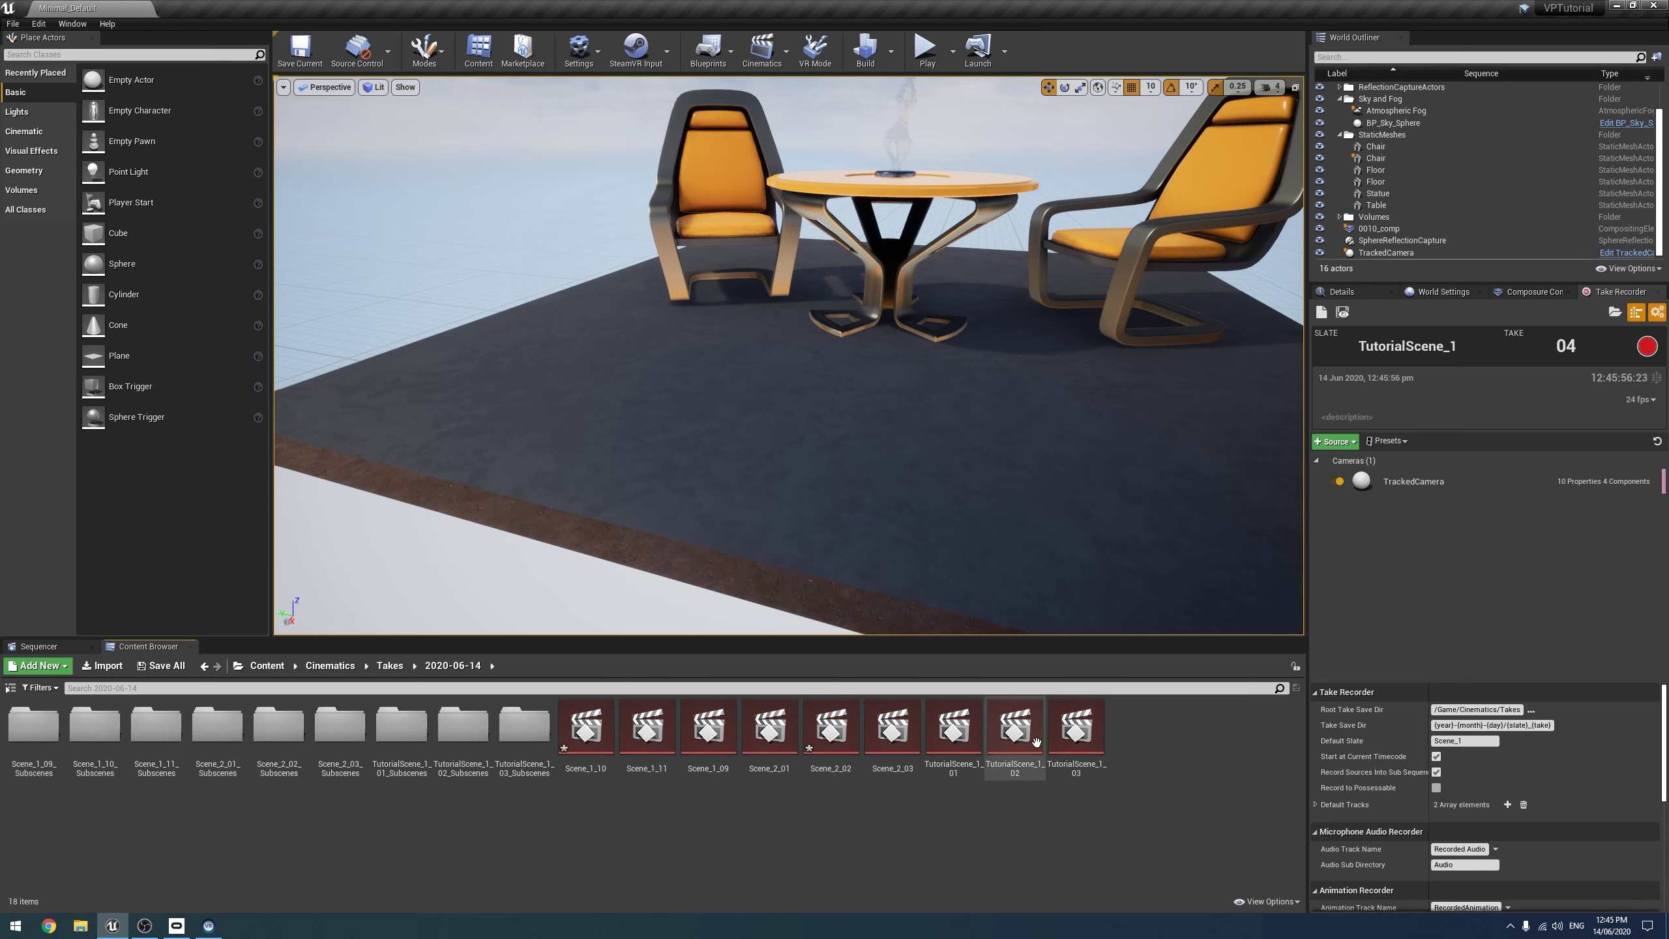
pyautogui.click(1076, 726)
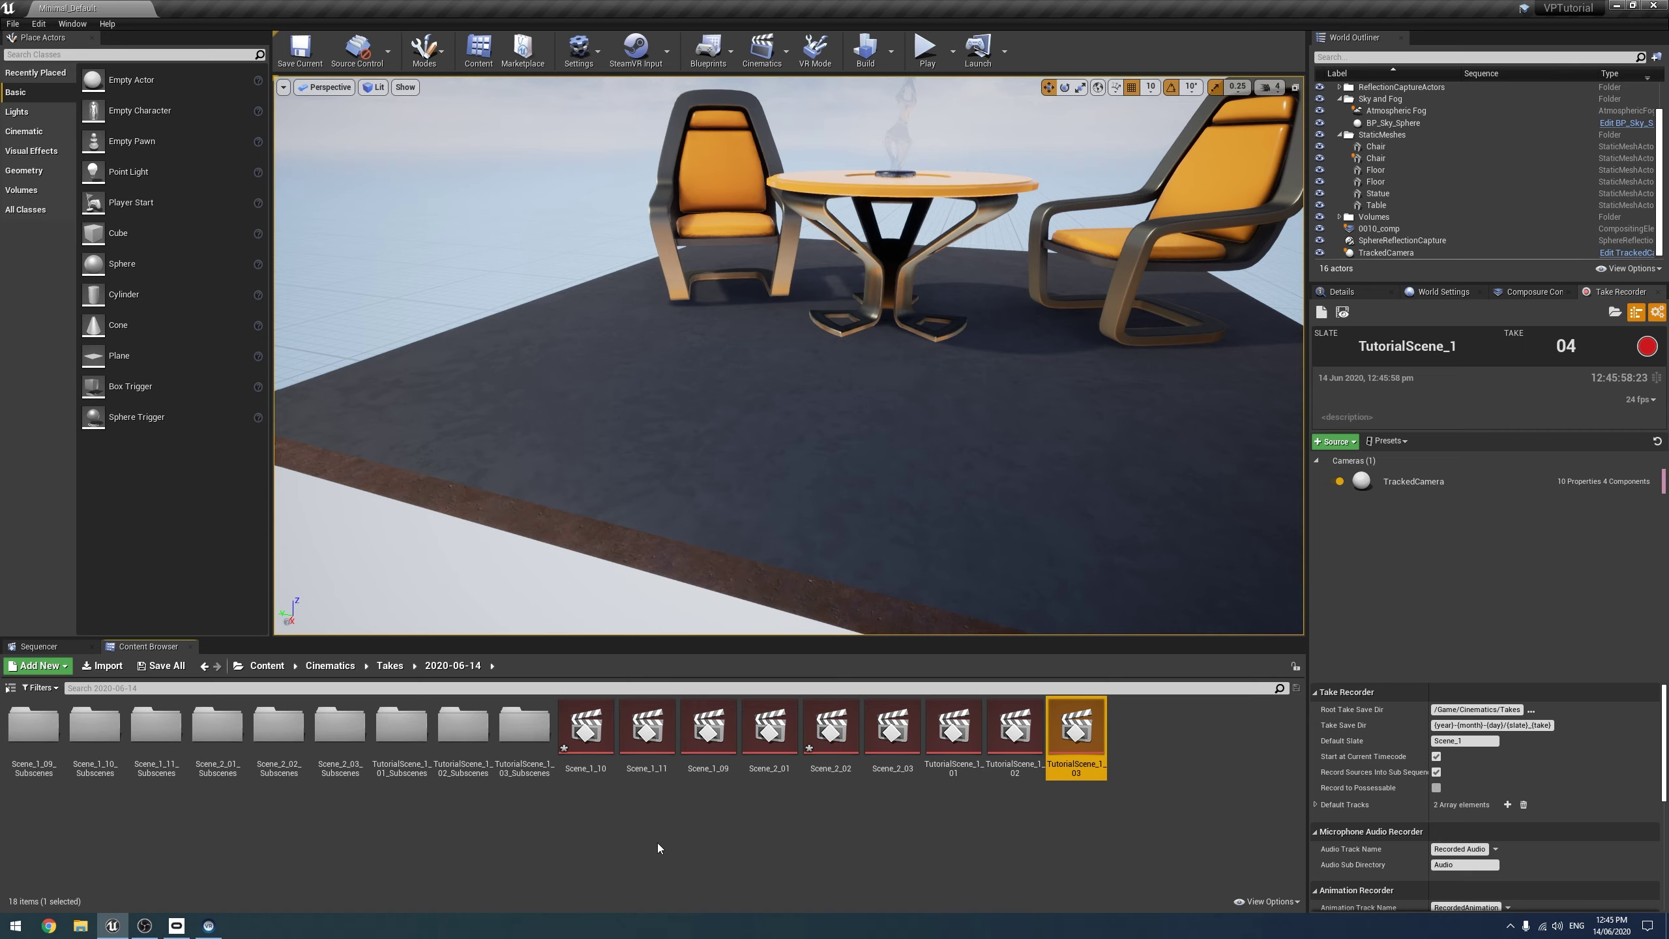
pyautogui.click(1149, 799)
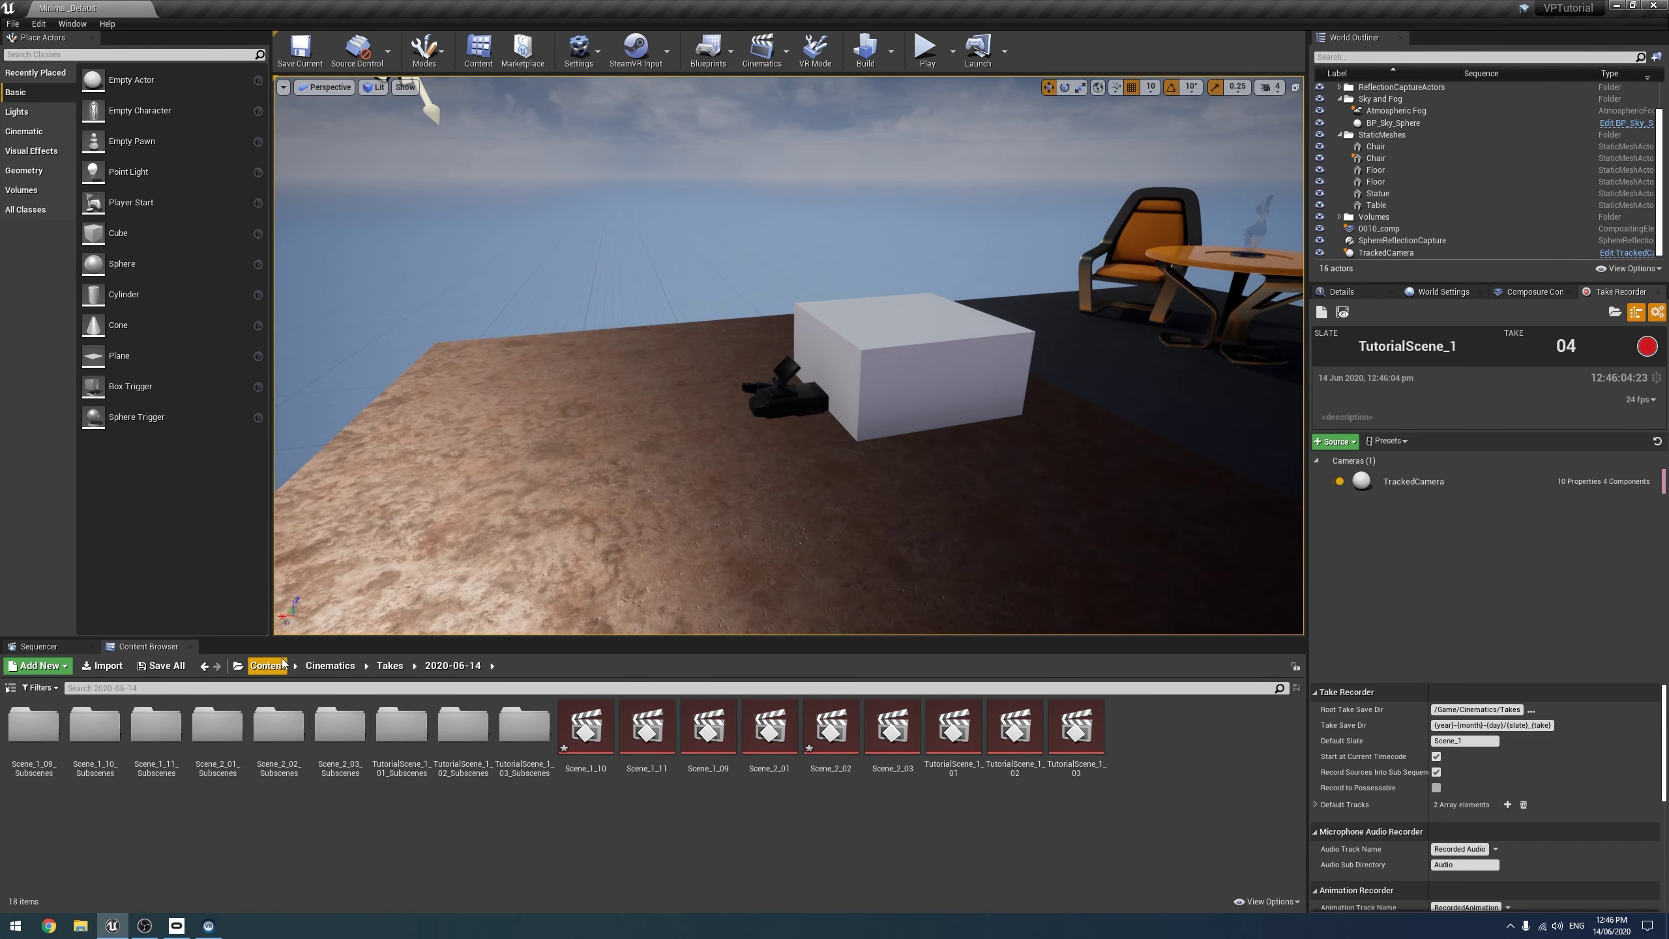
pyautogui.click(266, 666)
pyautogui.click(80, 644)
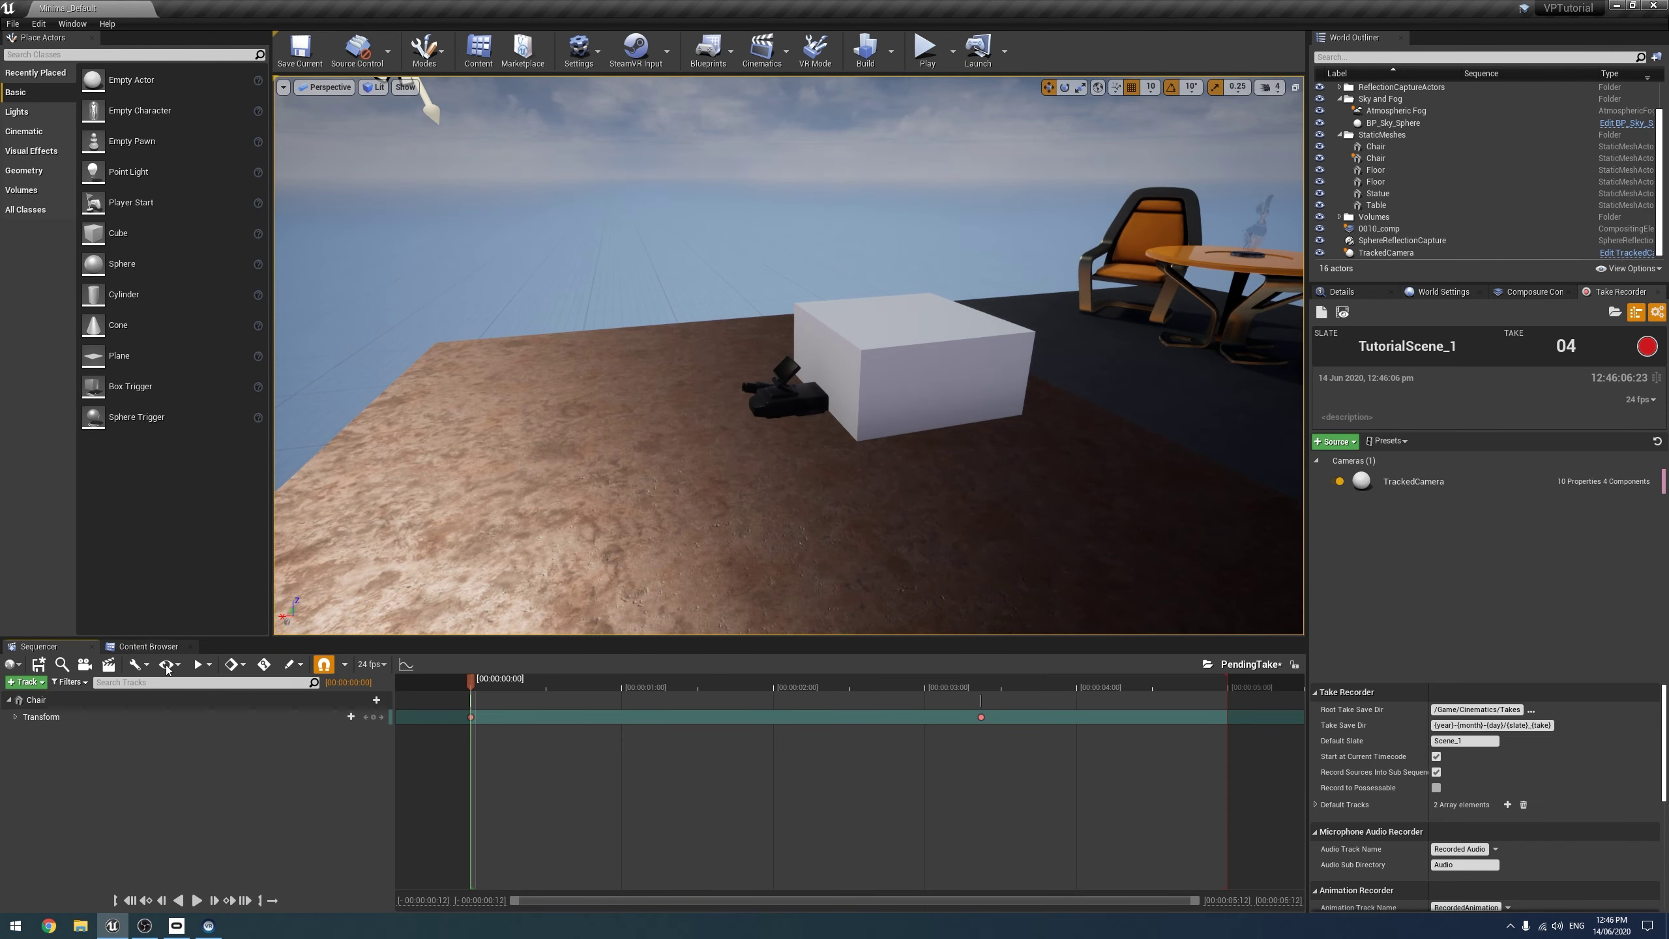
# Review take TutorialScene_1_03 by scrubbing it in Sequencer, then return to pending take 04.
pyautogui.click(1343, 312)
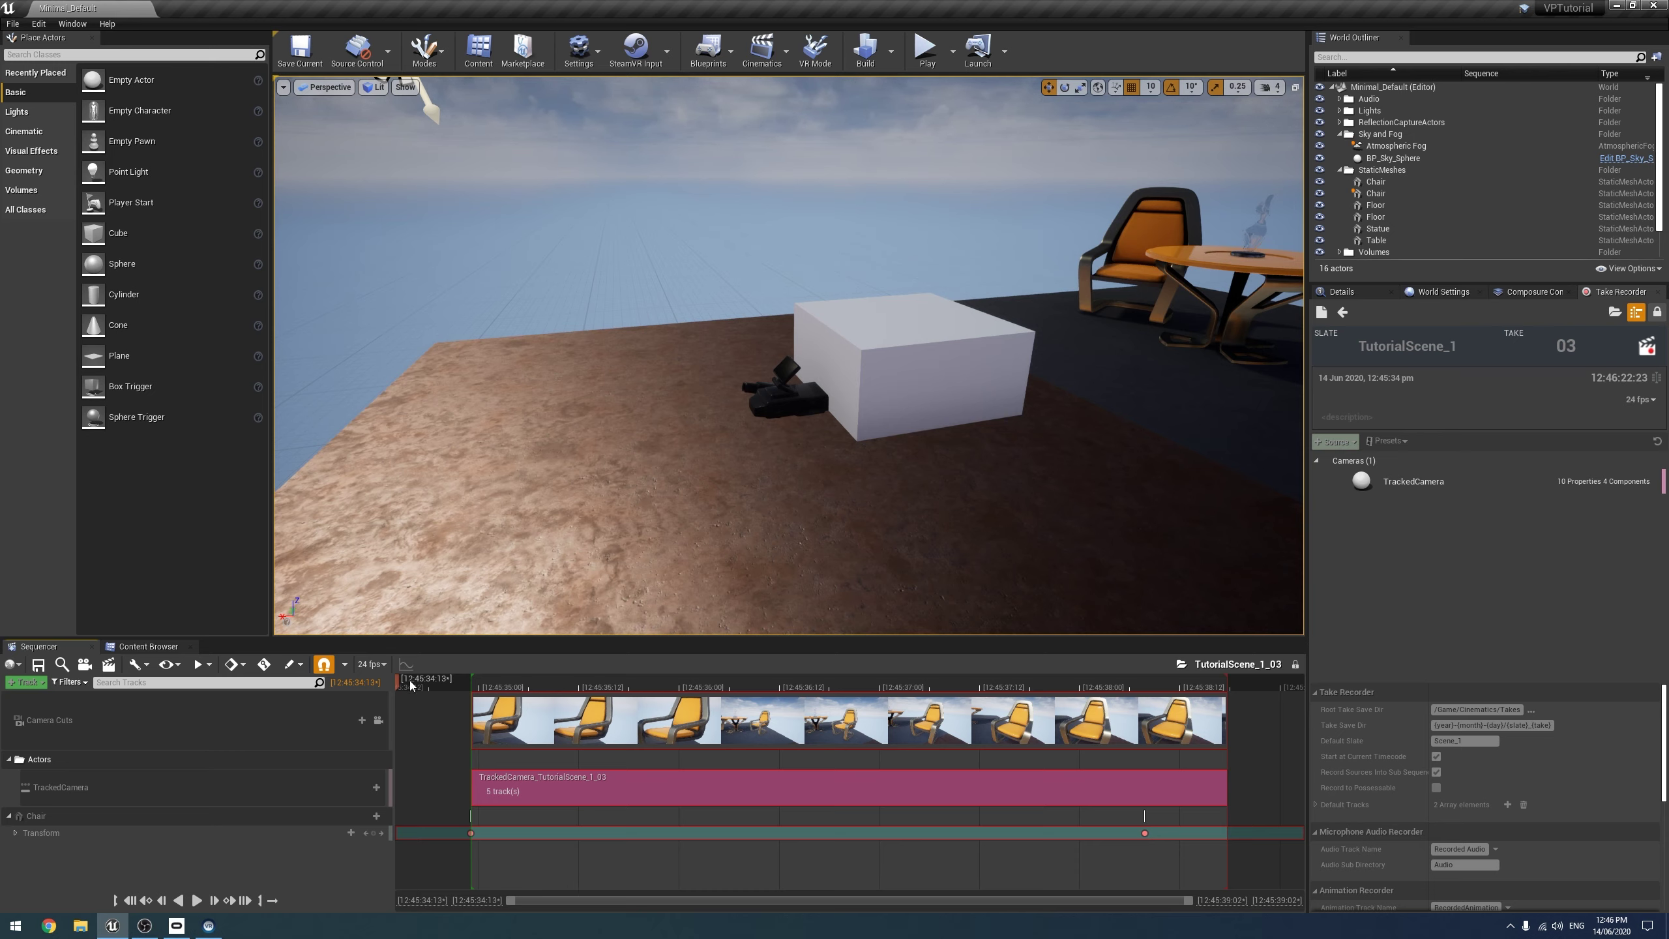
pyautogui.moveTo(485, 679)
pyautogui.mouseDown()
pyautogui.moveTo(590, 672)
pyautogui.moveTo(472, 679)
pyautogui.mouseUp()
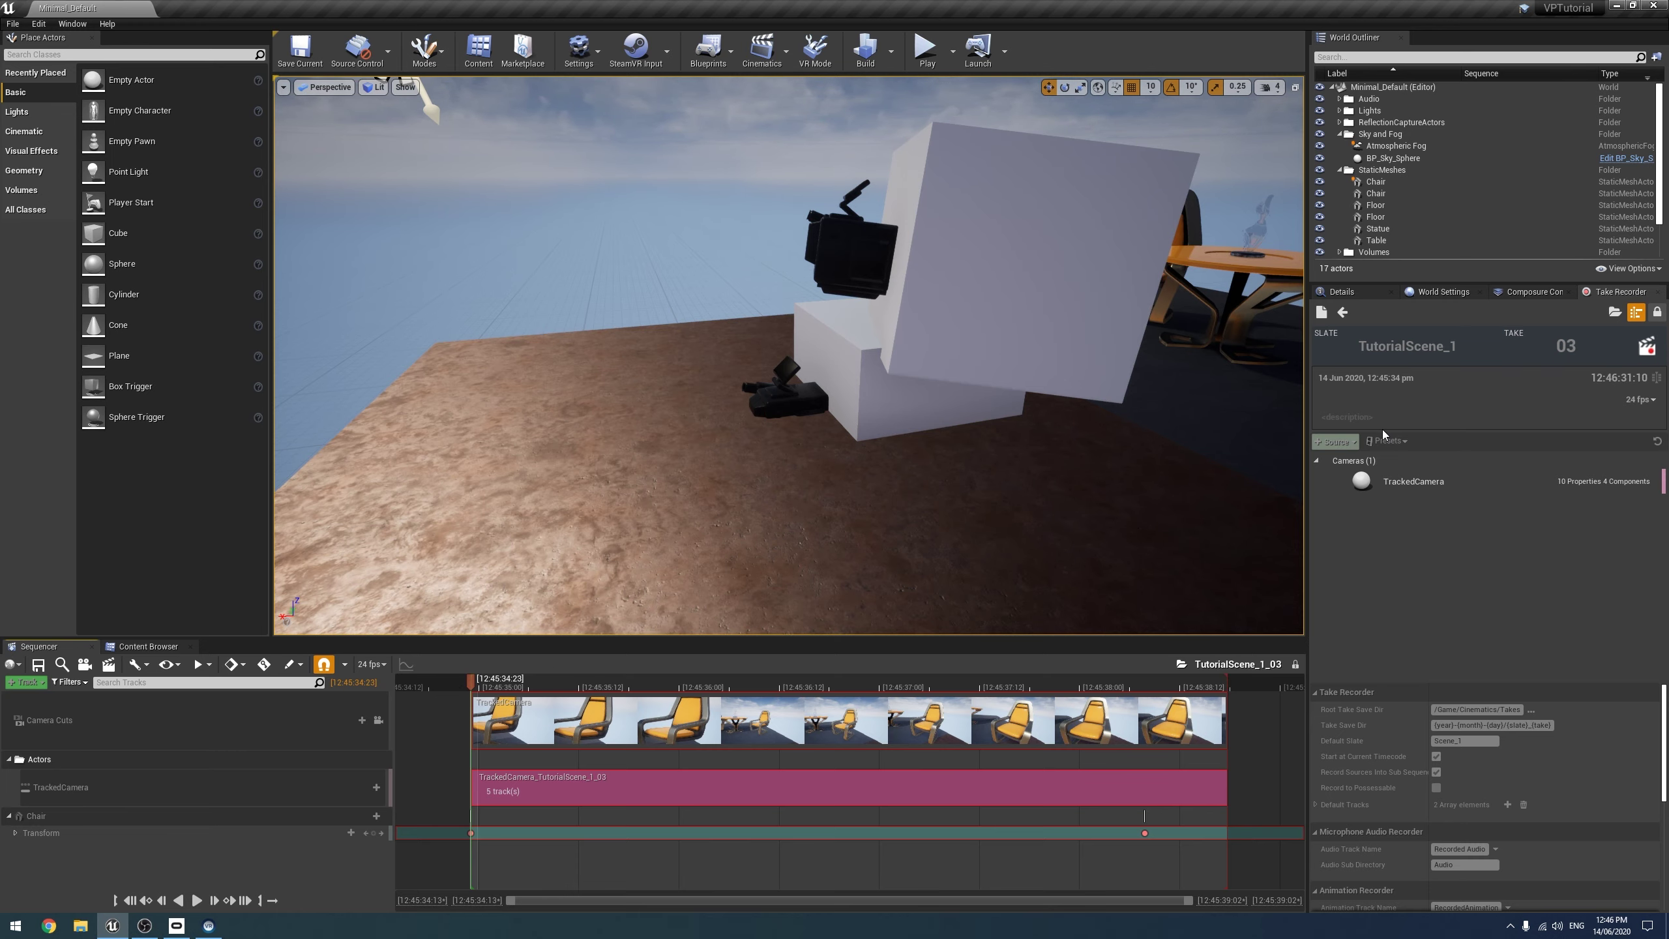
pyautogui.click(1343, 311)
pyautogui.click(148, 646)
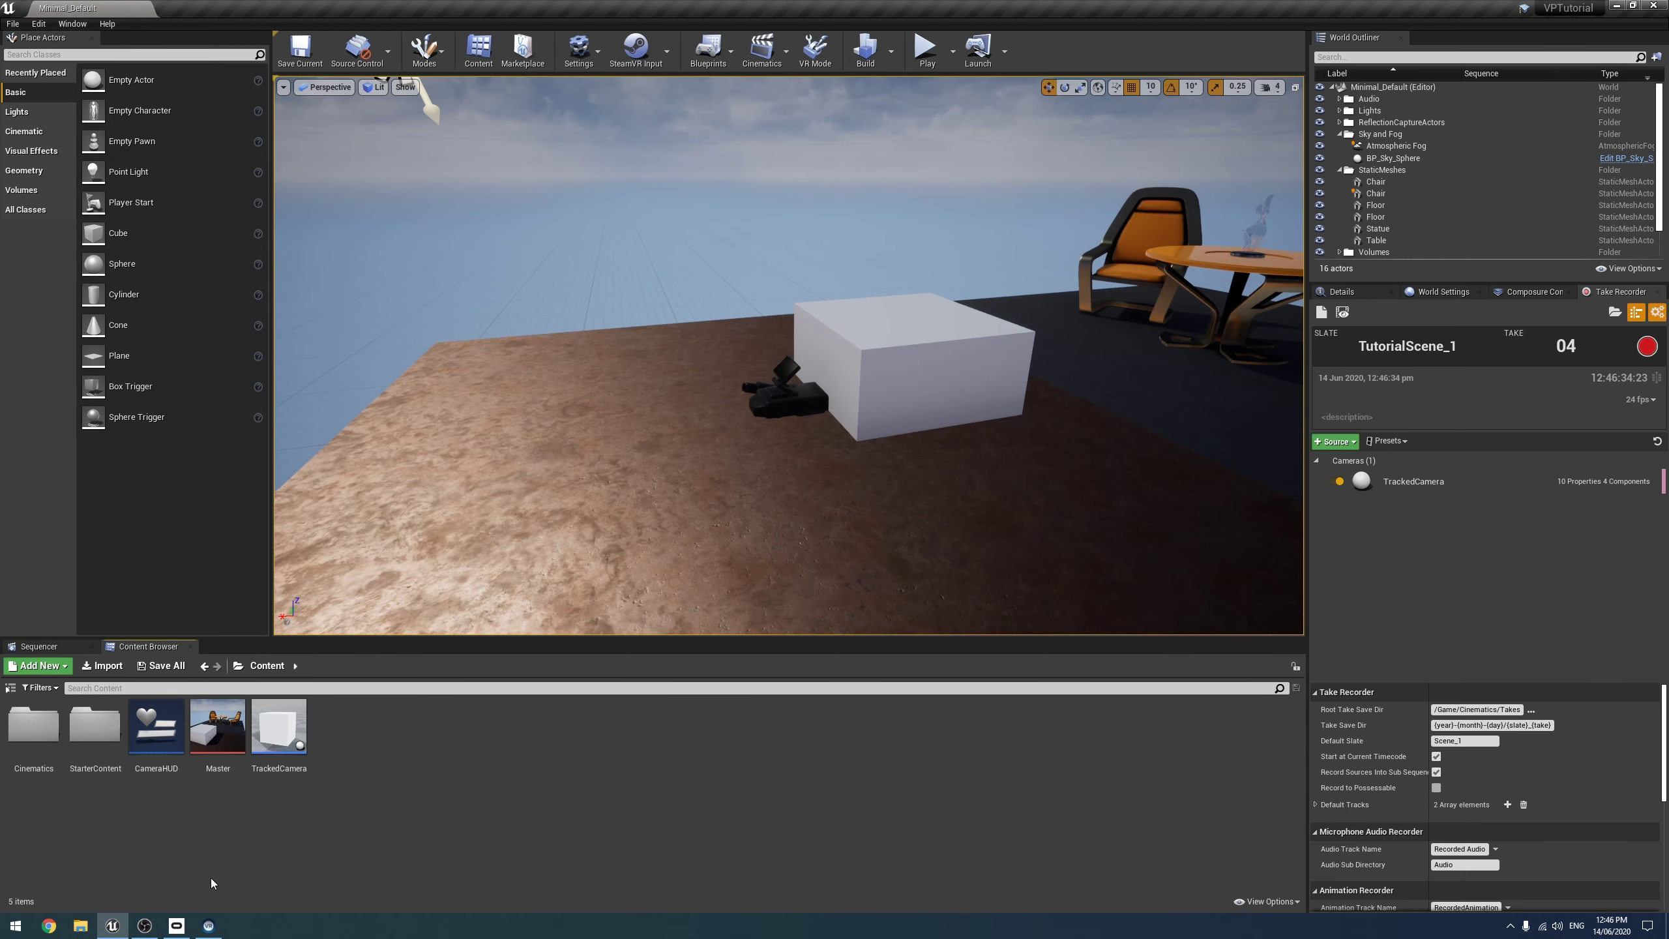
# Browse Cinematics > Takes > 2020-06-14 to view the recorded TutorialScene_1 takes.
pyautogui.doubleClick(44, 736)
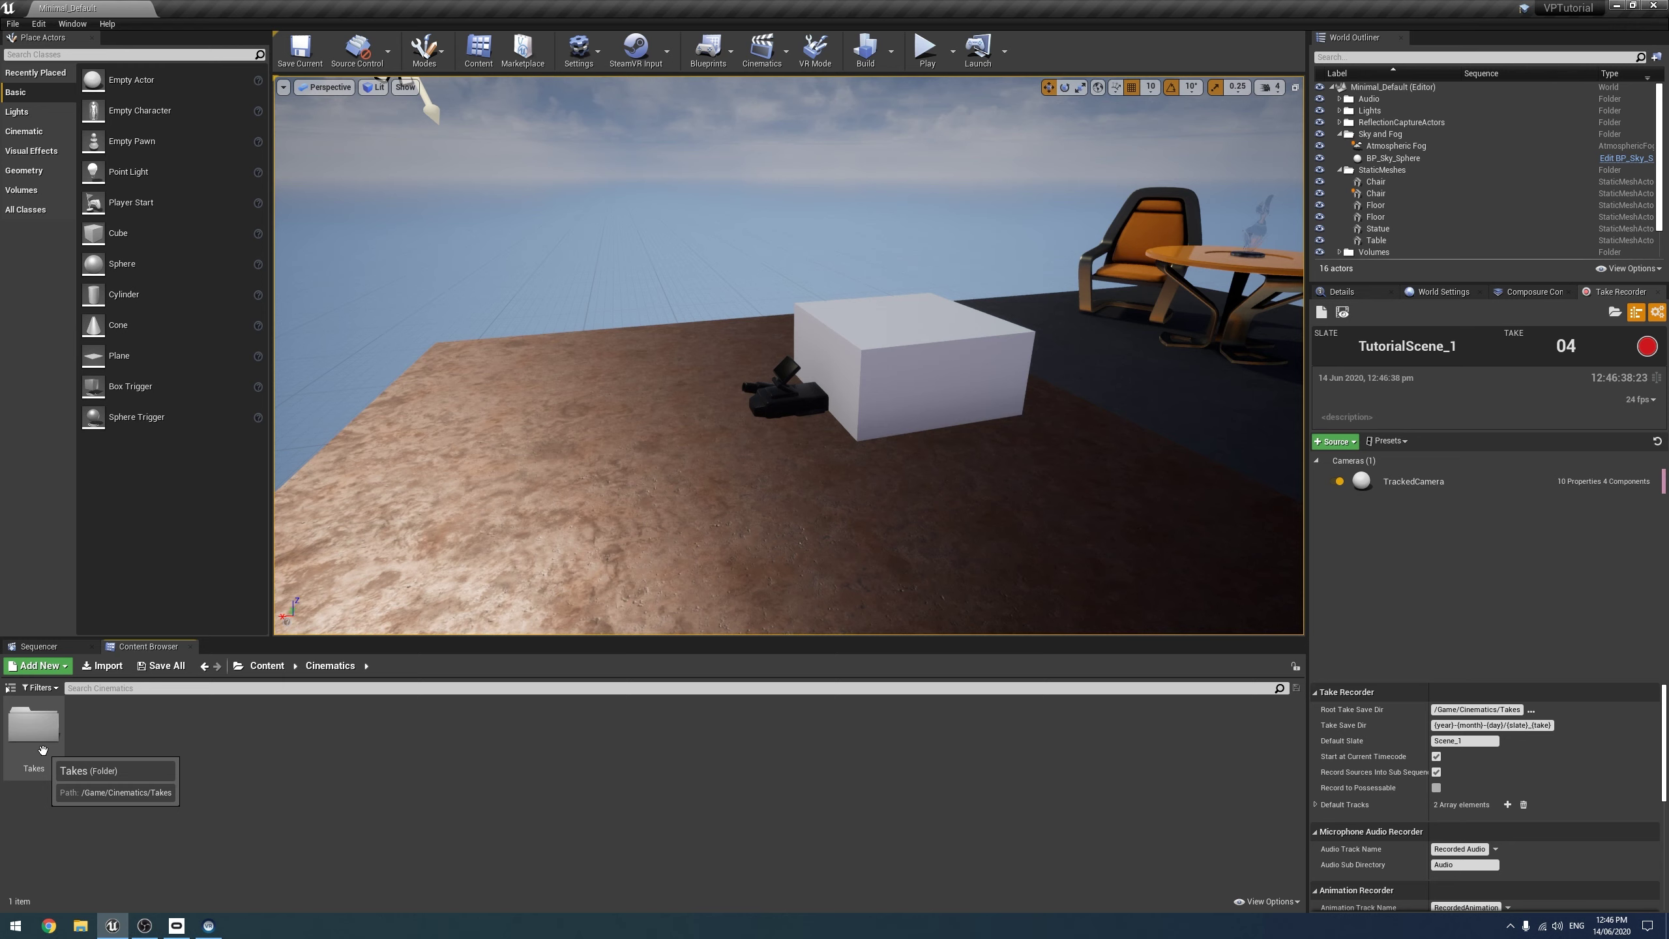
pyautogui.doubleClick(39, 731)
pyautogui.doubleClick(166, 726)
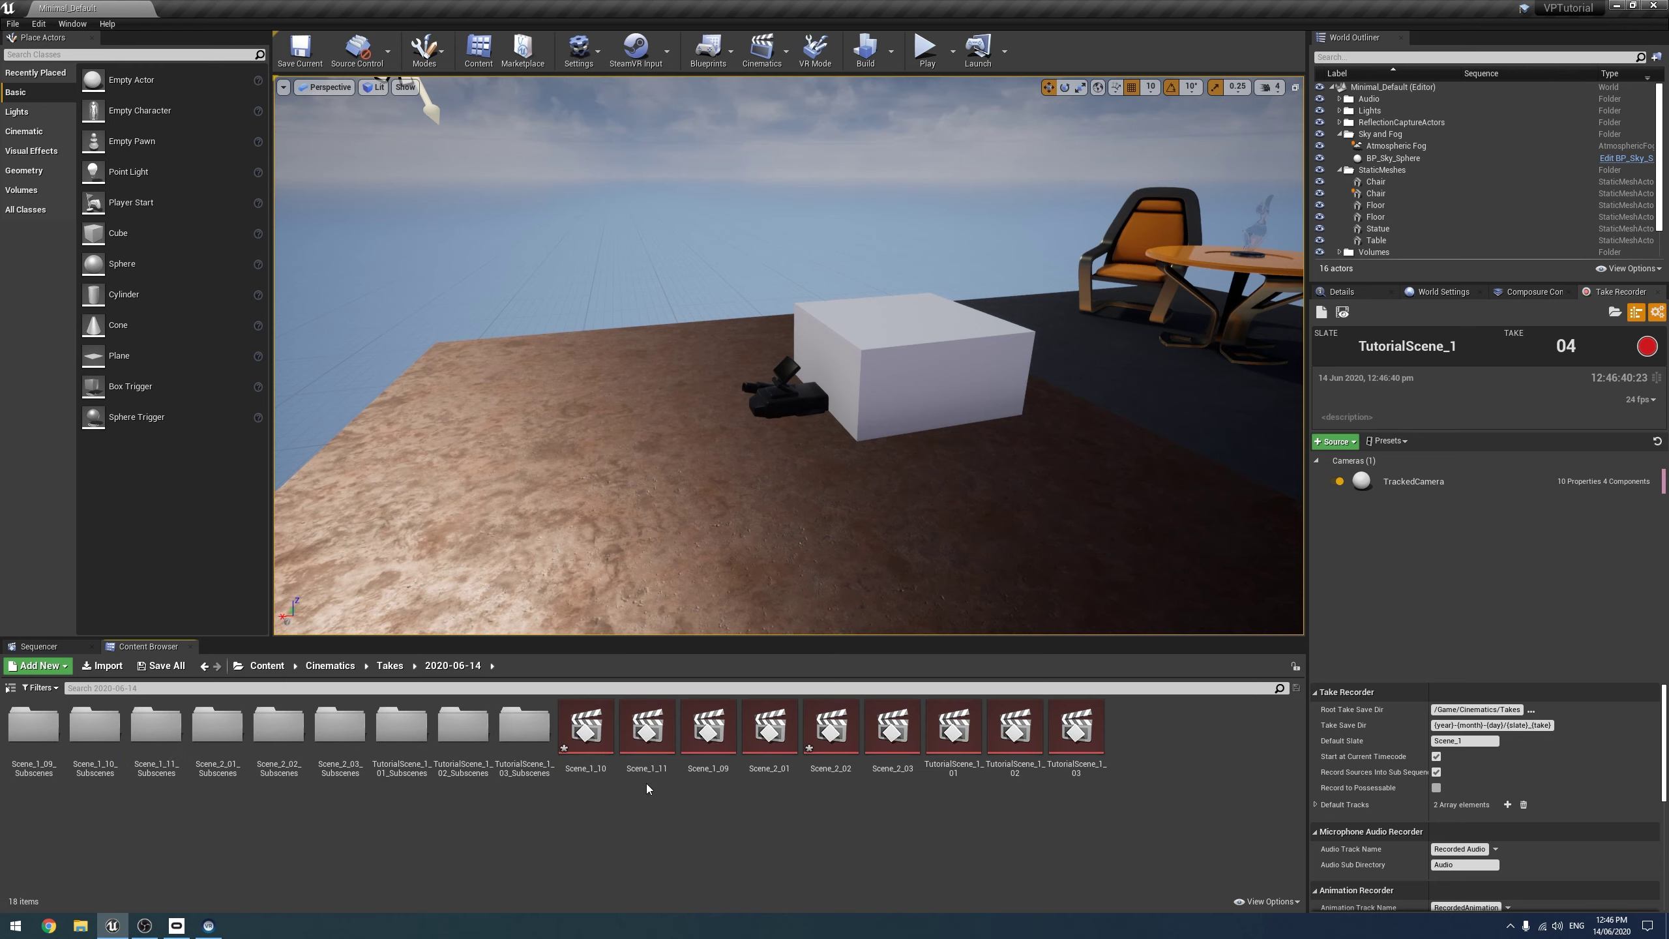
pyautogui.click(954, 731)
pyautogui.click(1015, 729)
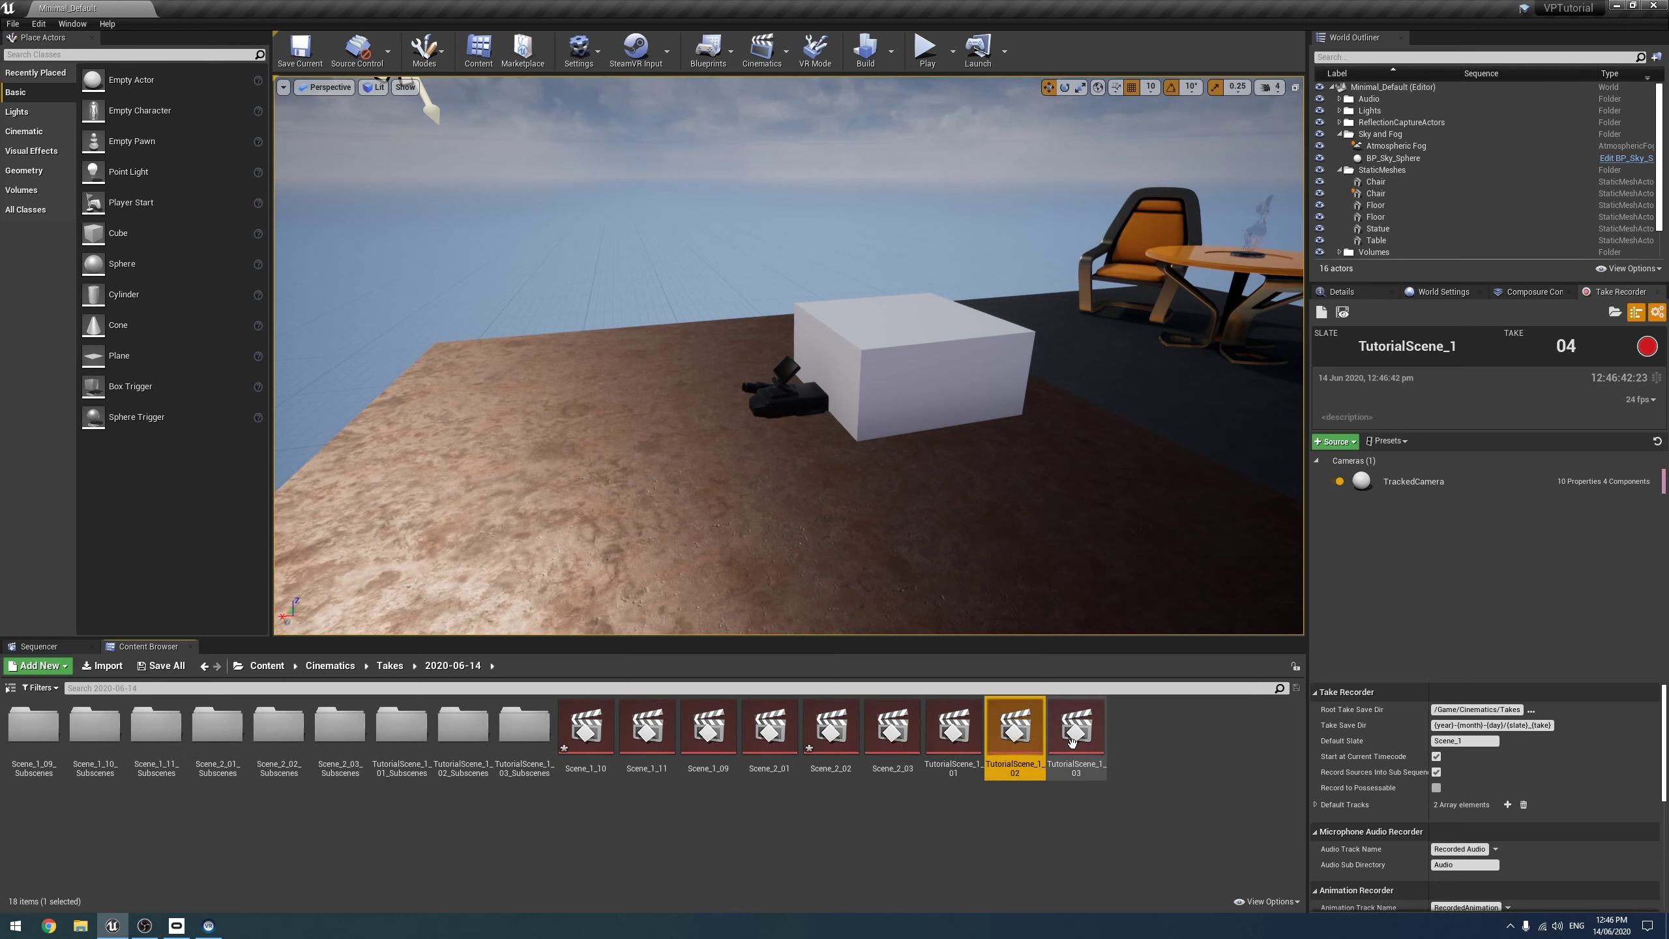
pyautogui.click(1076, 729)
# Open take TutorialScene_1_01 in Sequencer and scrub through it to preview the camera.
pyautogui.click(973, 743)
pyautogui.doubleClick(973, 742)
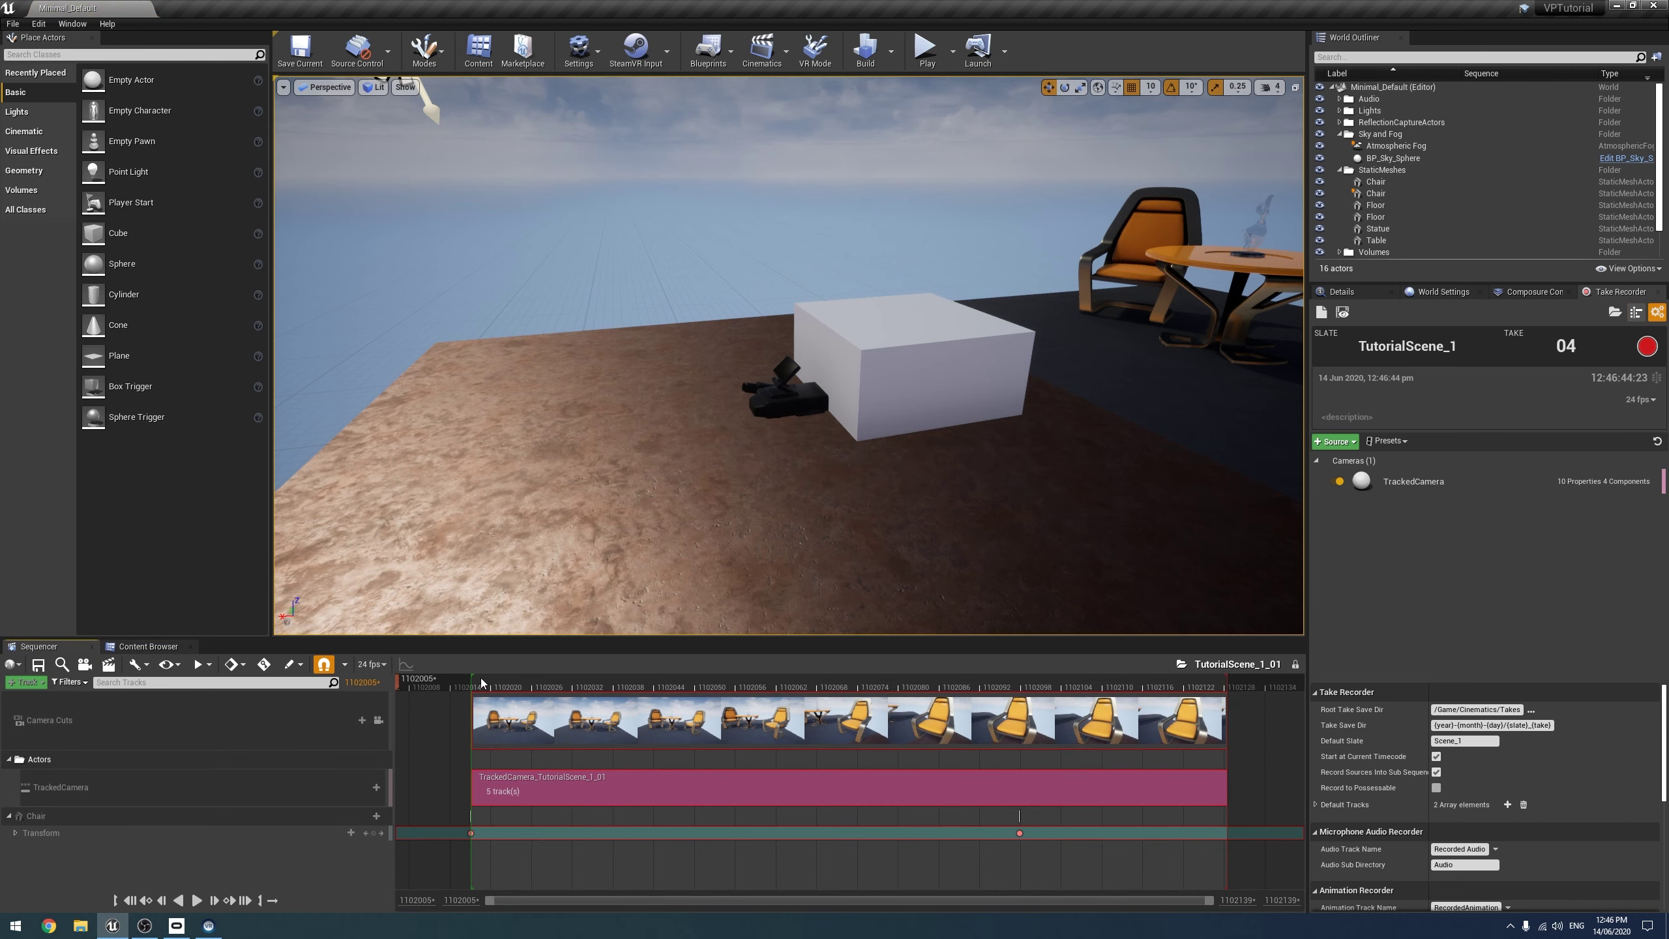
pyautogui.moveTo(477, 686); pyautogui.dragTo(1020, 681)
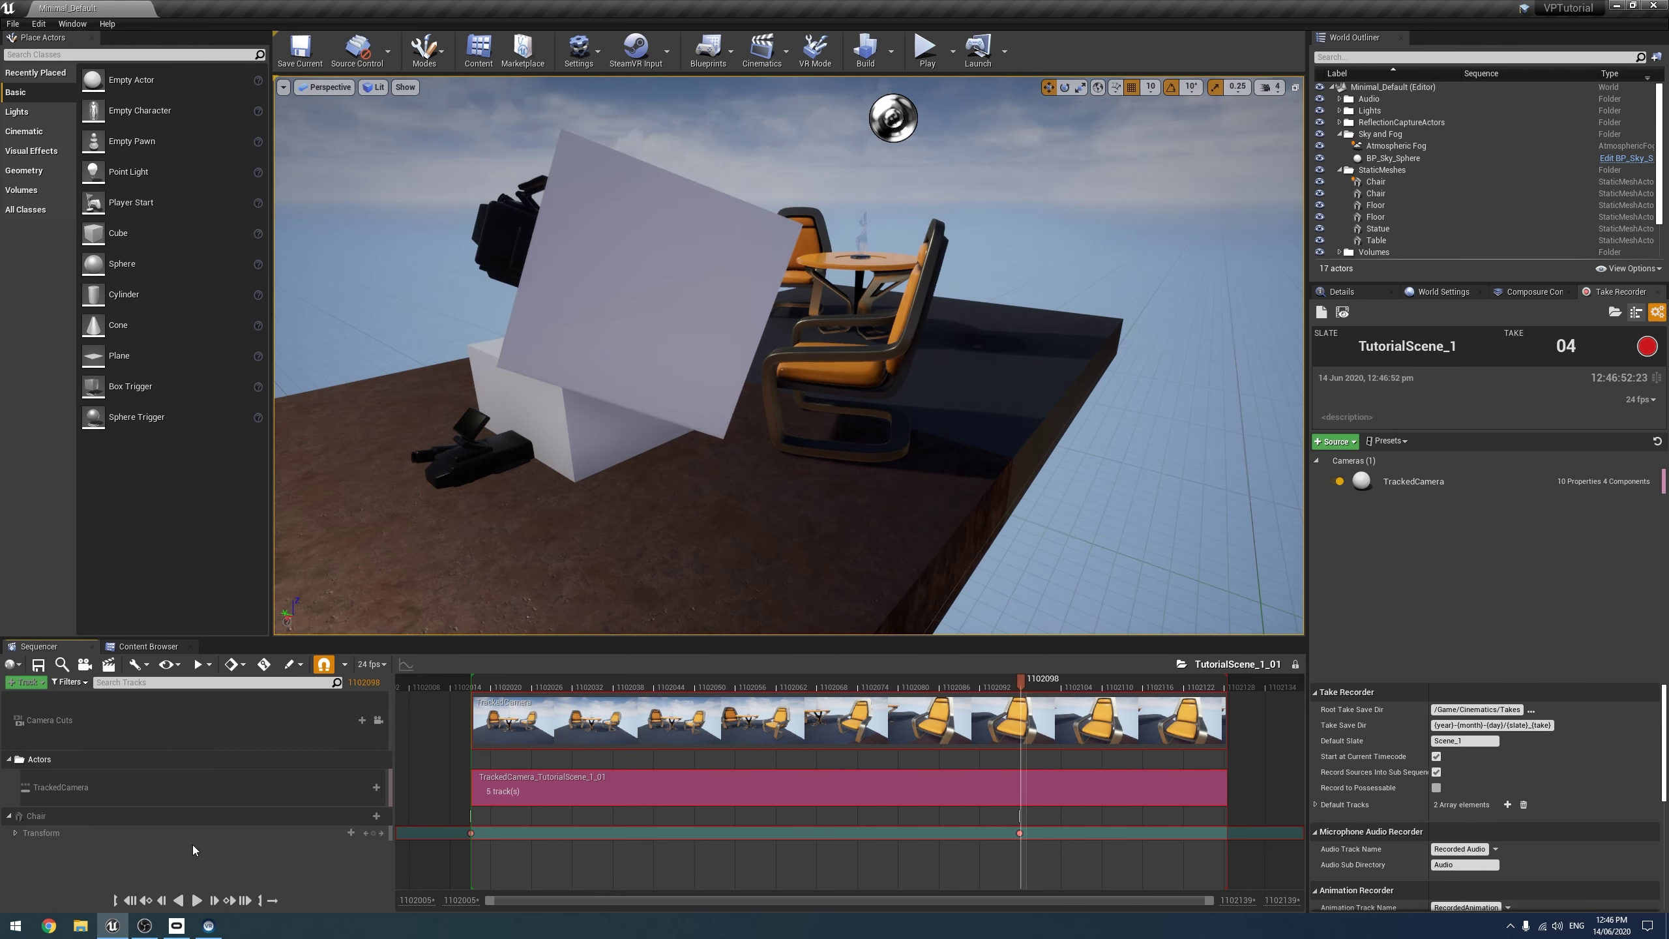
# Open the TrackedCamera sub-sequence and inspect its CurrentFocalLength and FocusOffset tracks.
pyautogui.click(119, 812)
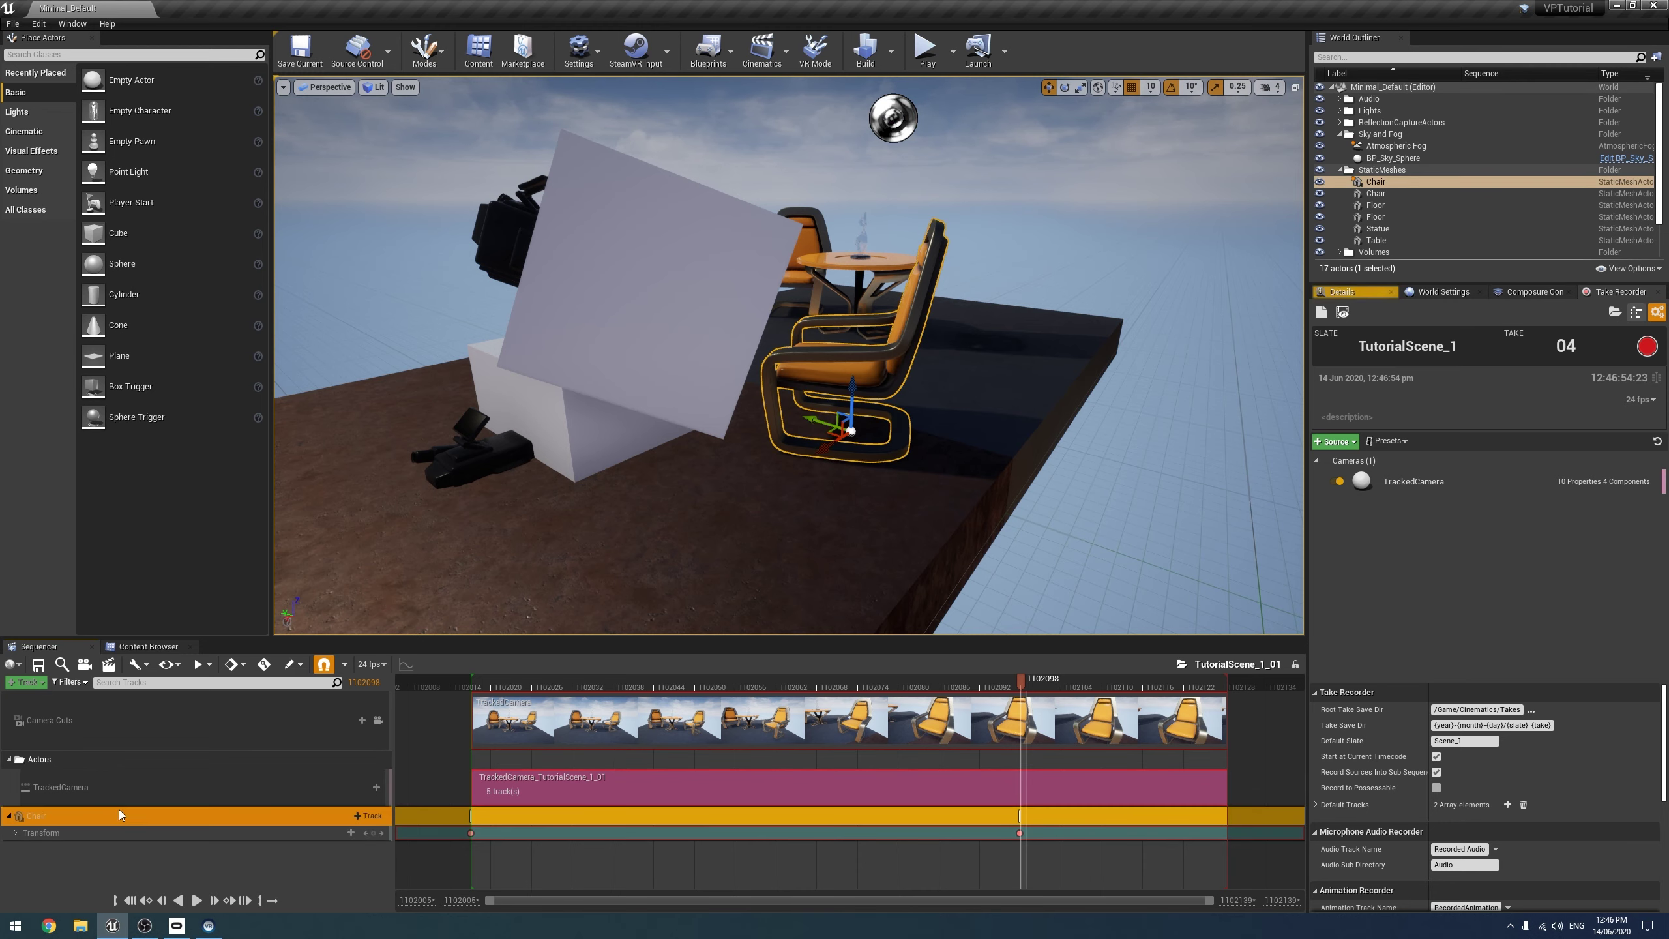
pyautogui.click(179, 792)
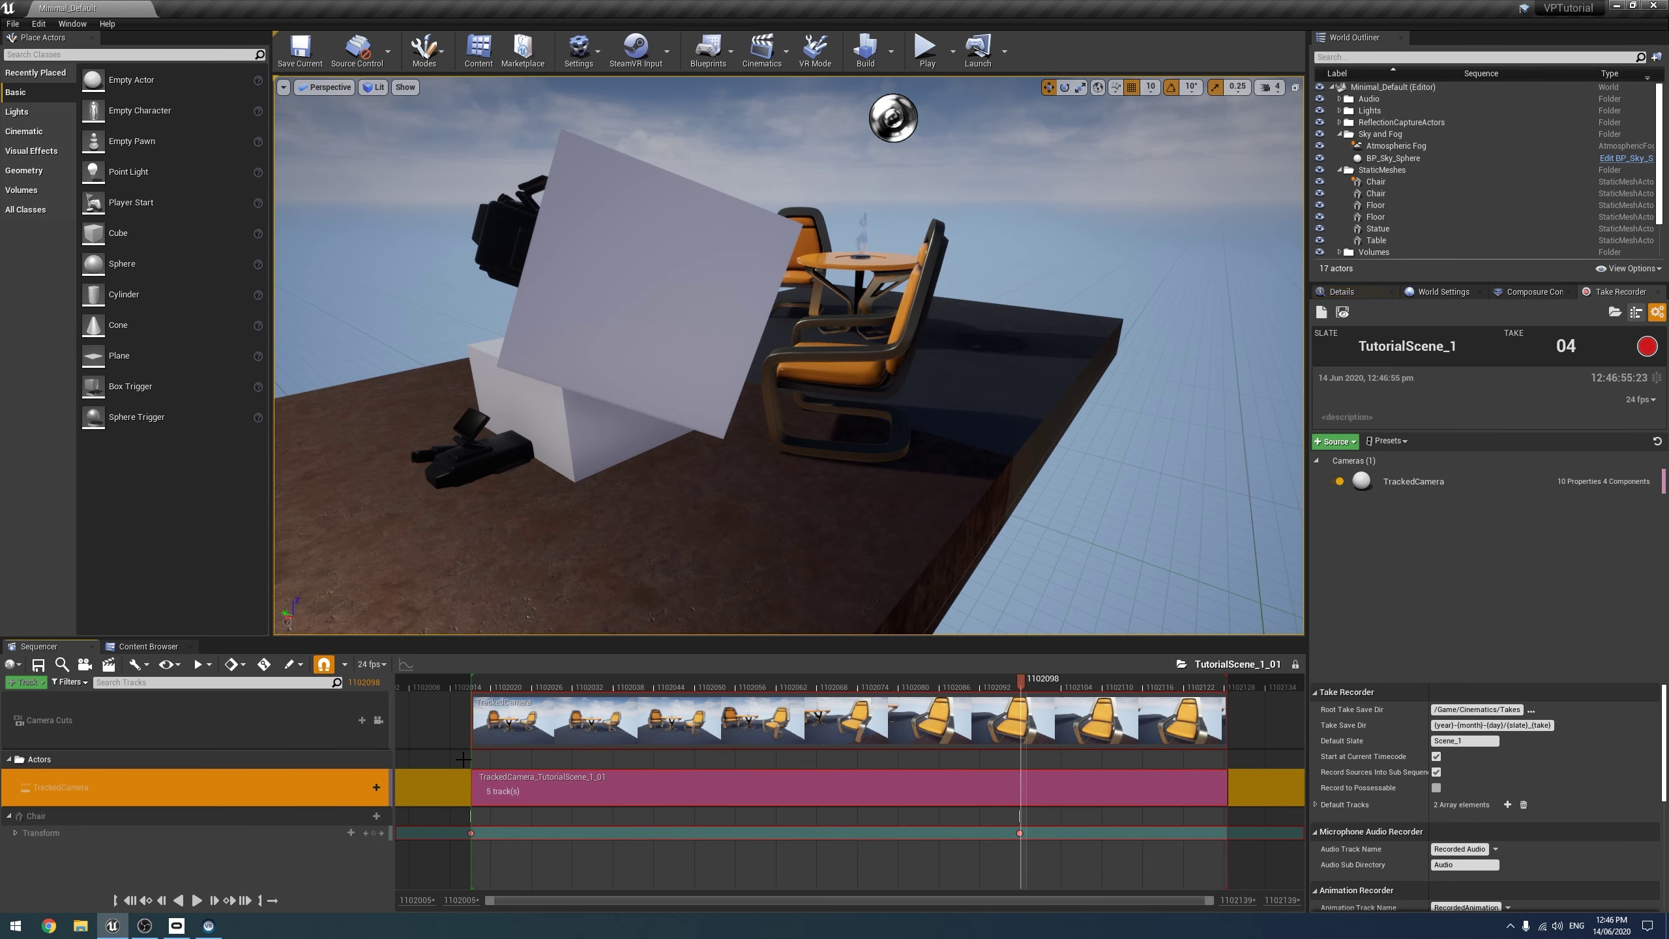
pyautogui.doubleClick(554, 784)
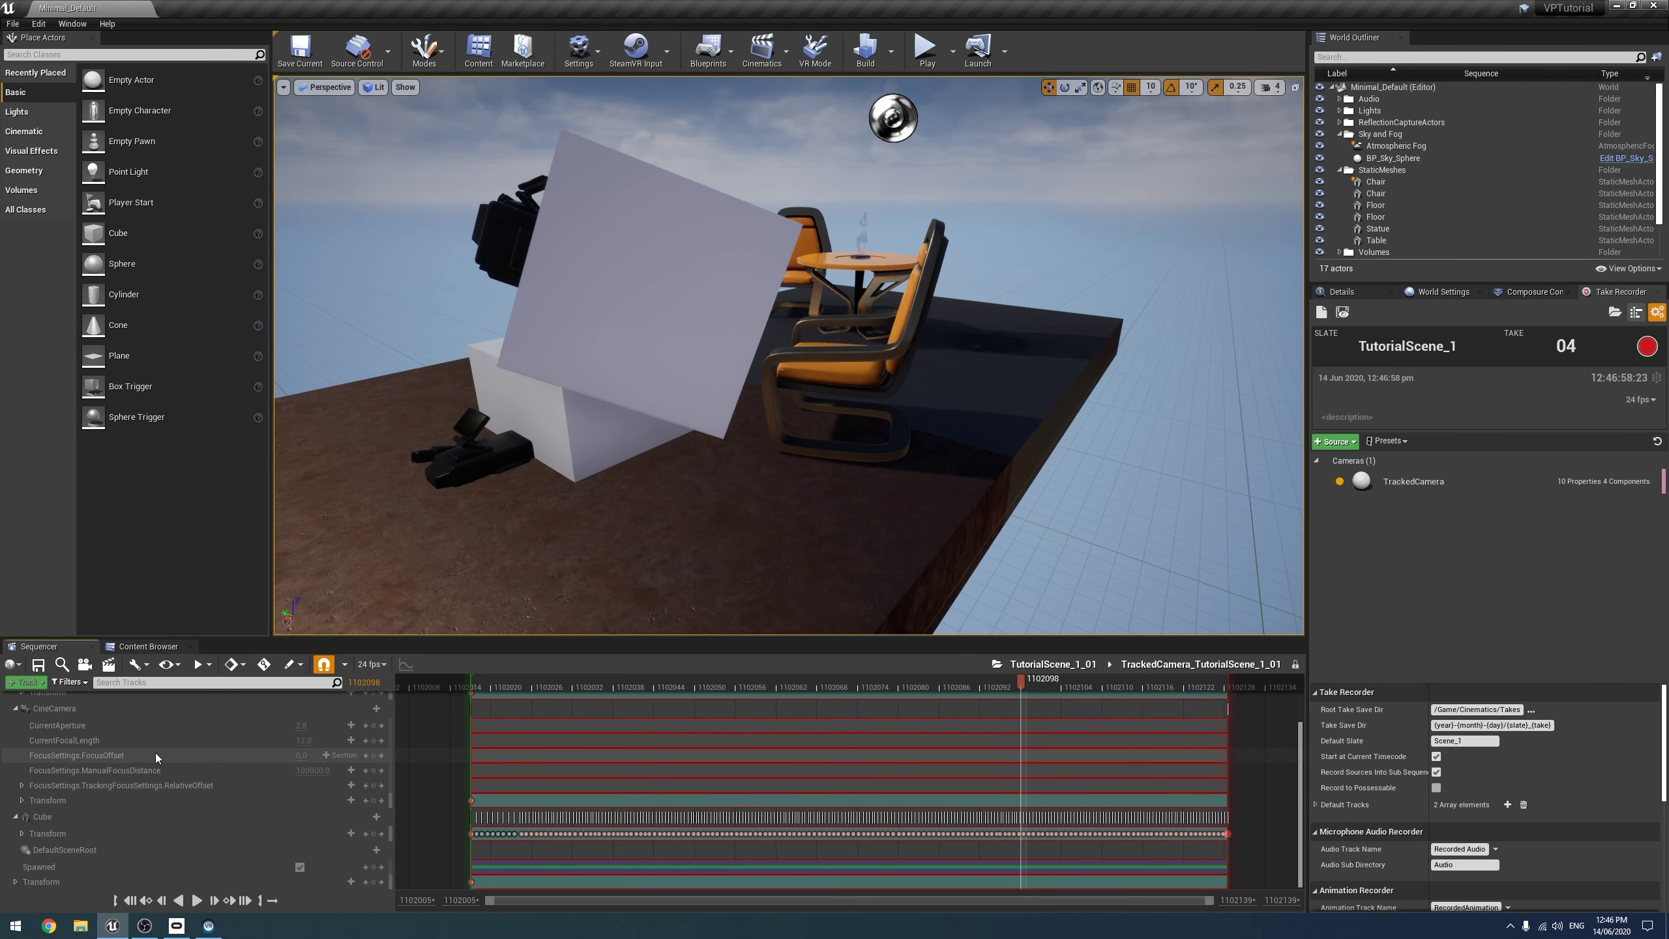
pyautogui.click(164, 780)
pyautogui.click(232, 800)
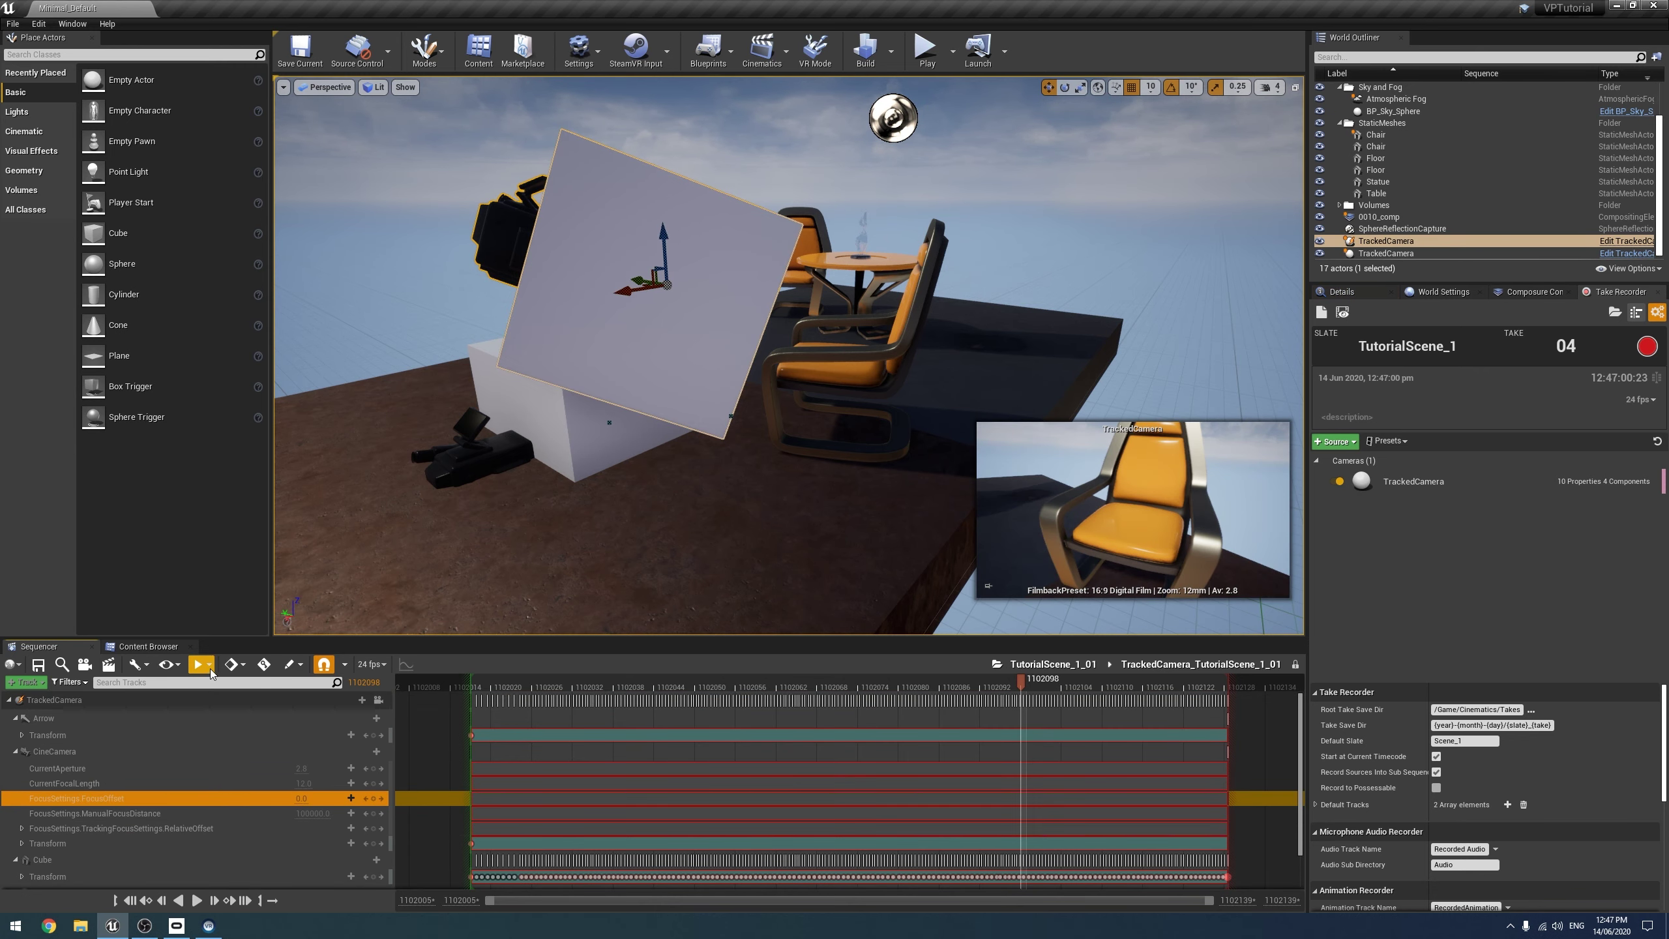
# Return to the parent TutorialScene_1_01 sequence and unlock the recorded take for editing.
pyautogui.click(1052, 664)
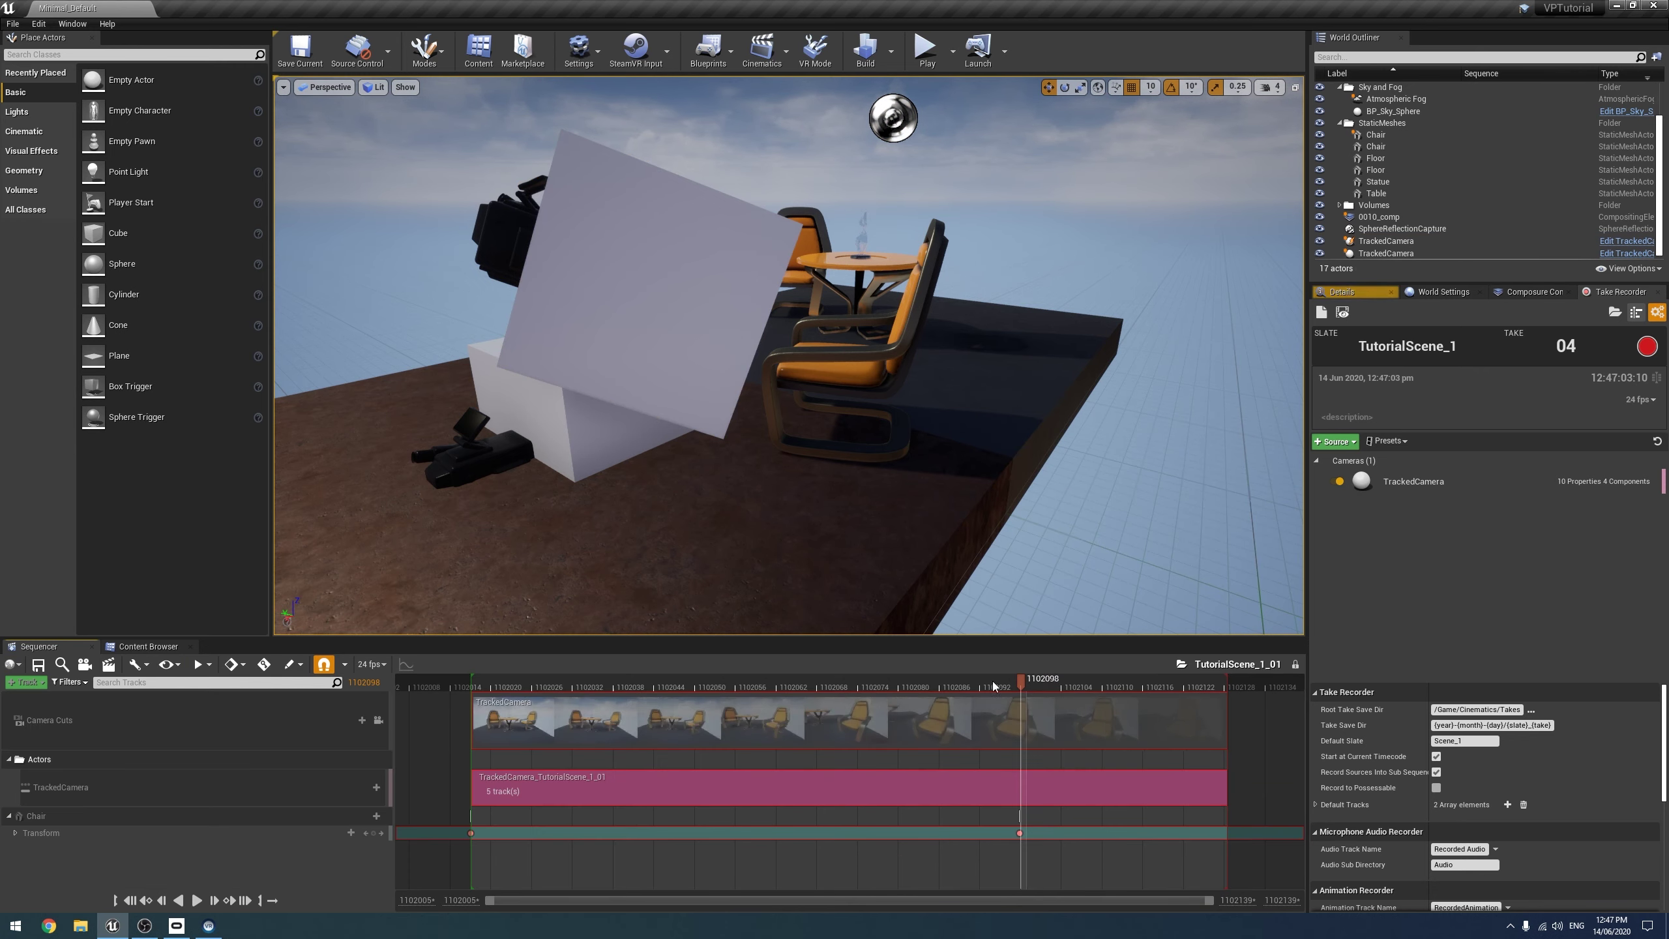
pyautogui.click(1296, 667)
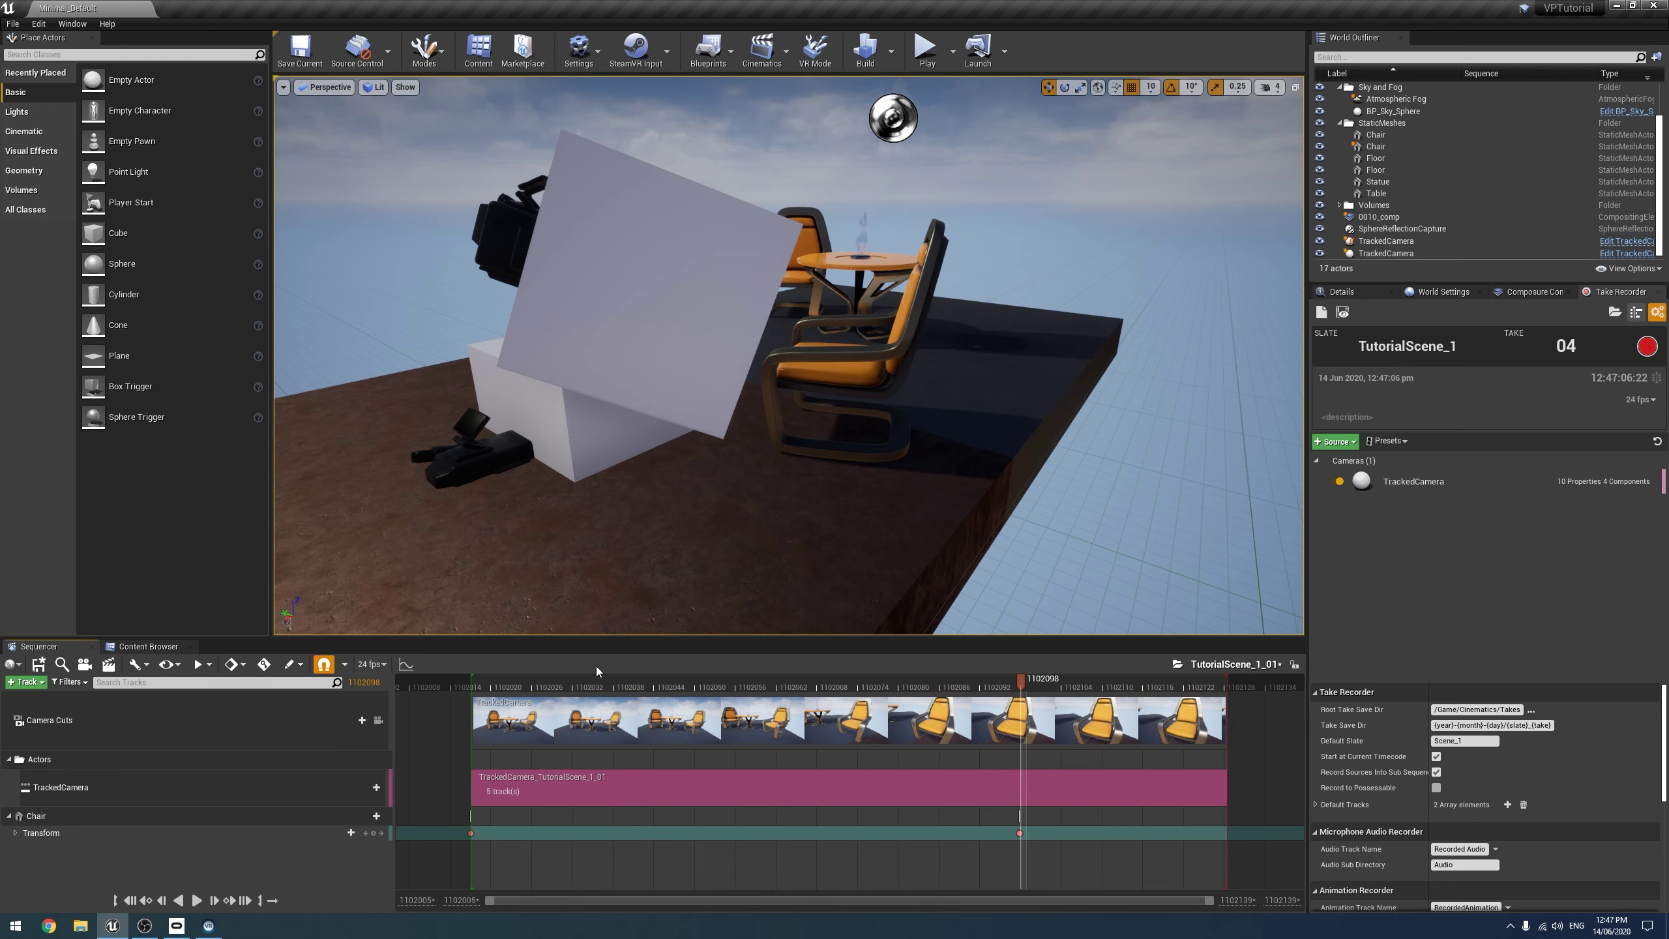
pyautogui.click(514, 678)
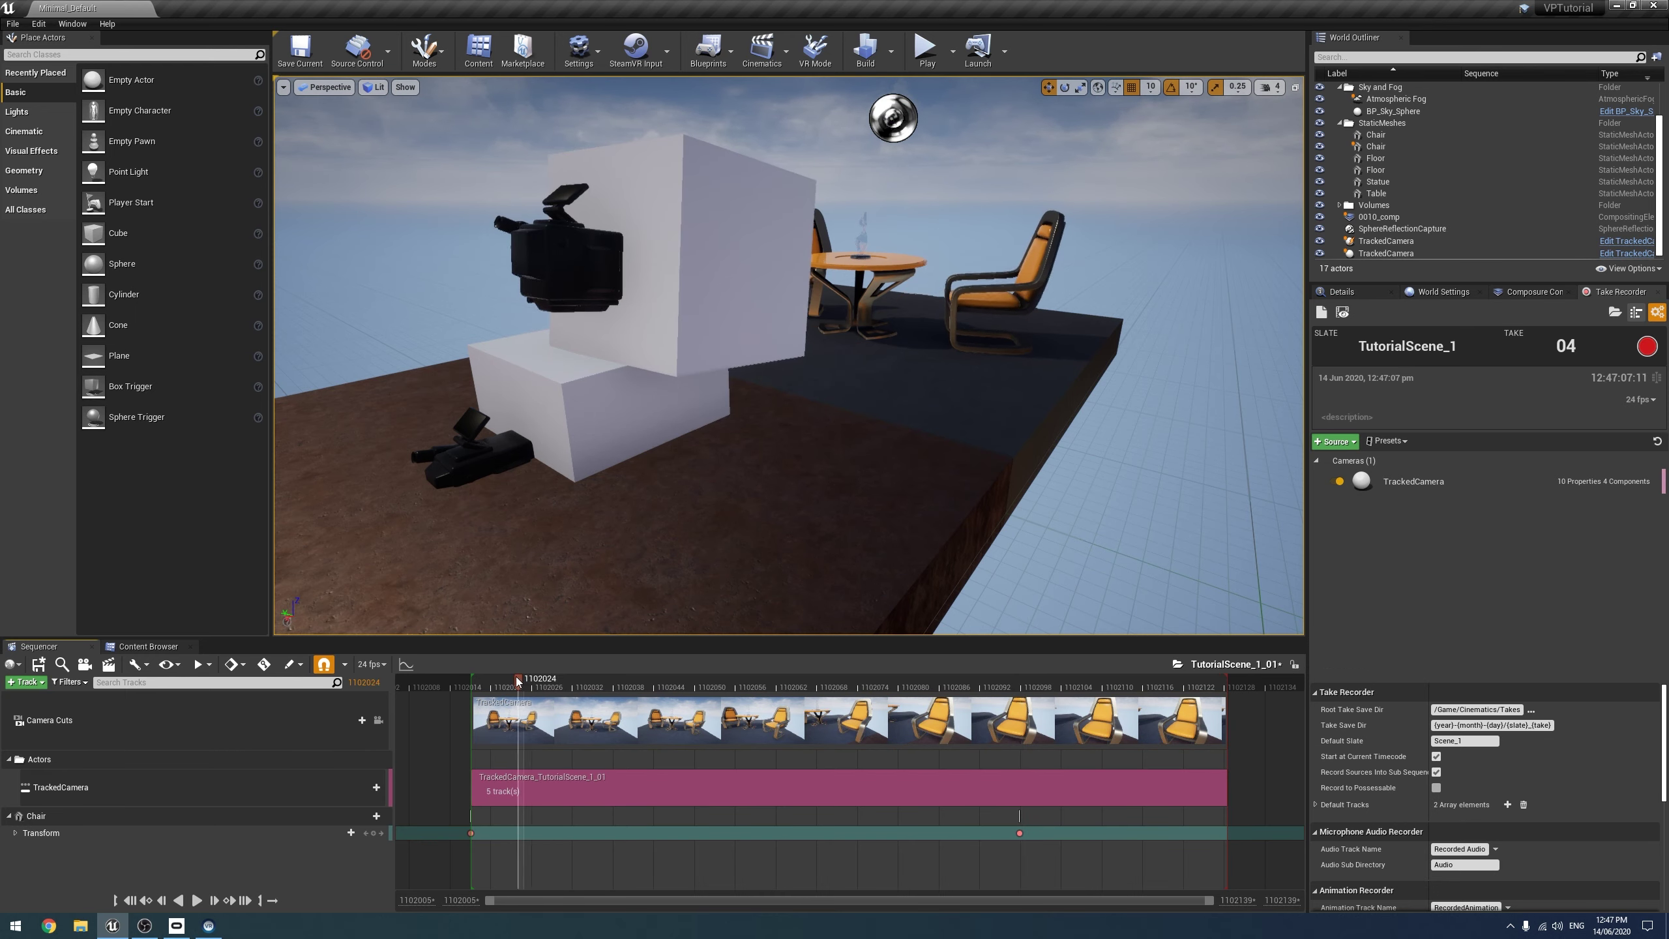
# Reopen the TrackedCamera sub-sequence and scrub the playhead to frame 1102017.
pyautogui.click(358, 787)
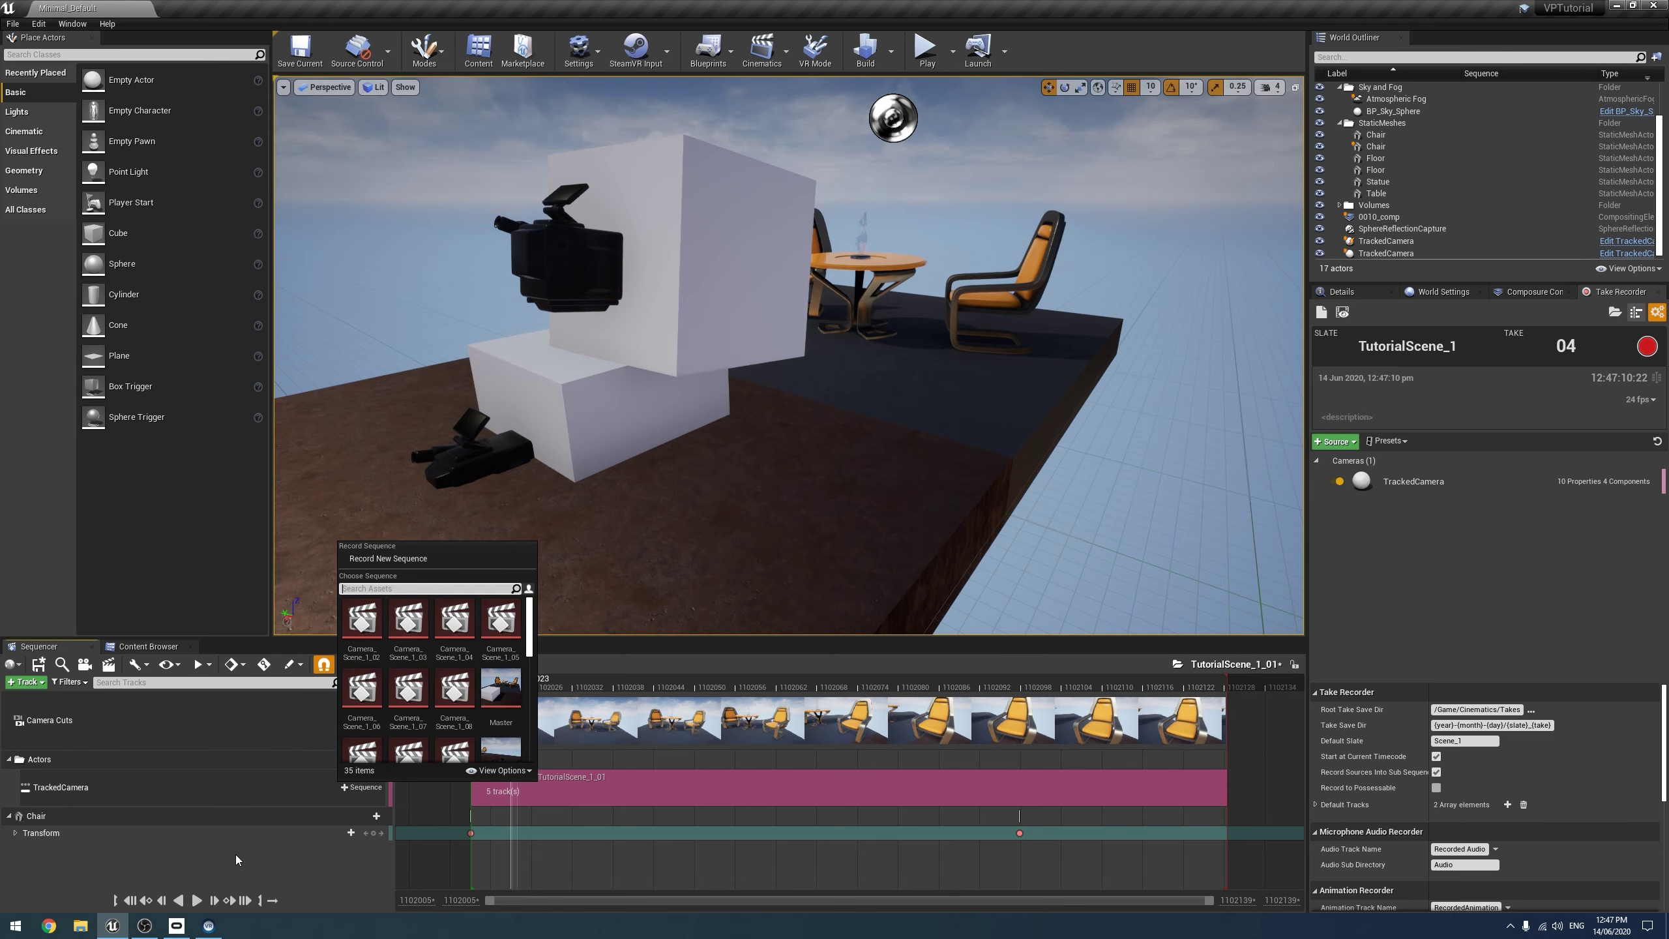
pyautogui.click(274, 875)
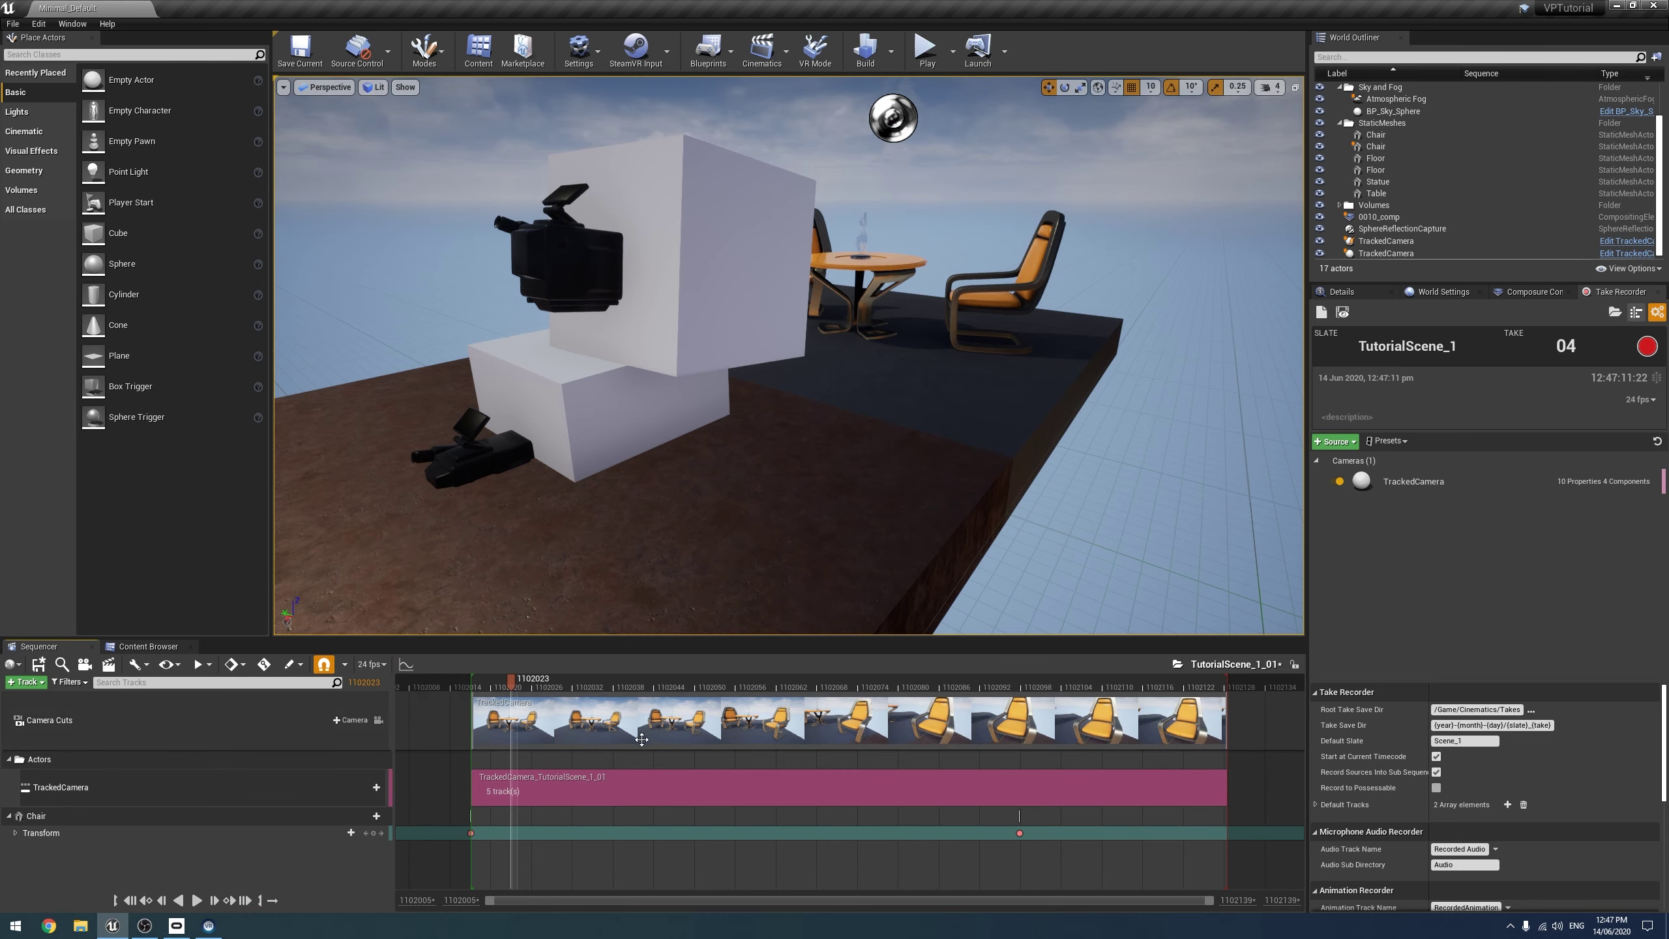
pyautogui.doubleClick(583, 785)
pyautogui.moveTo(512, 684); pyautogui.dragTo(552, 670)
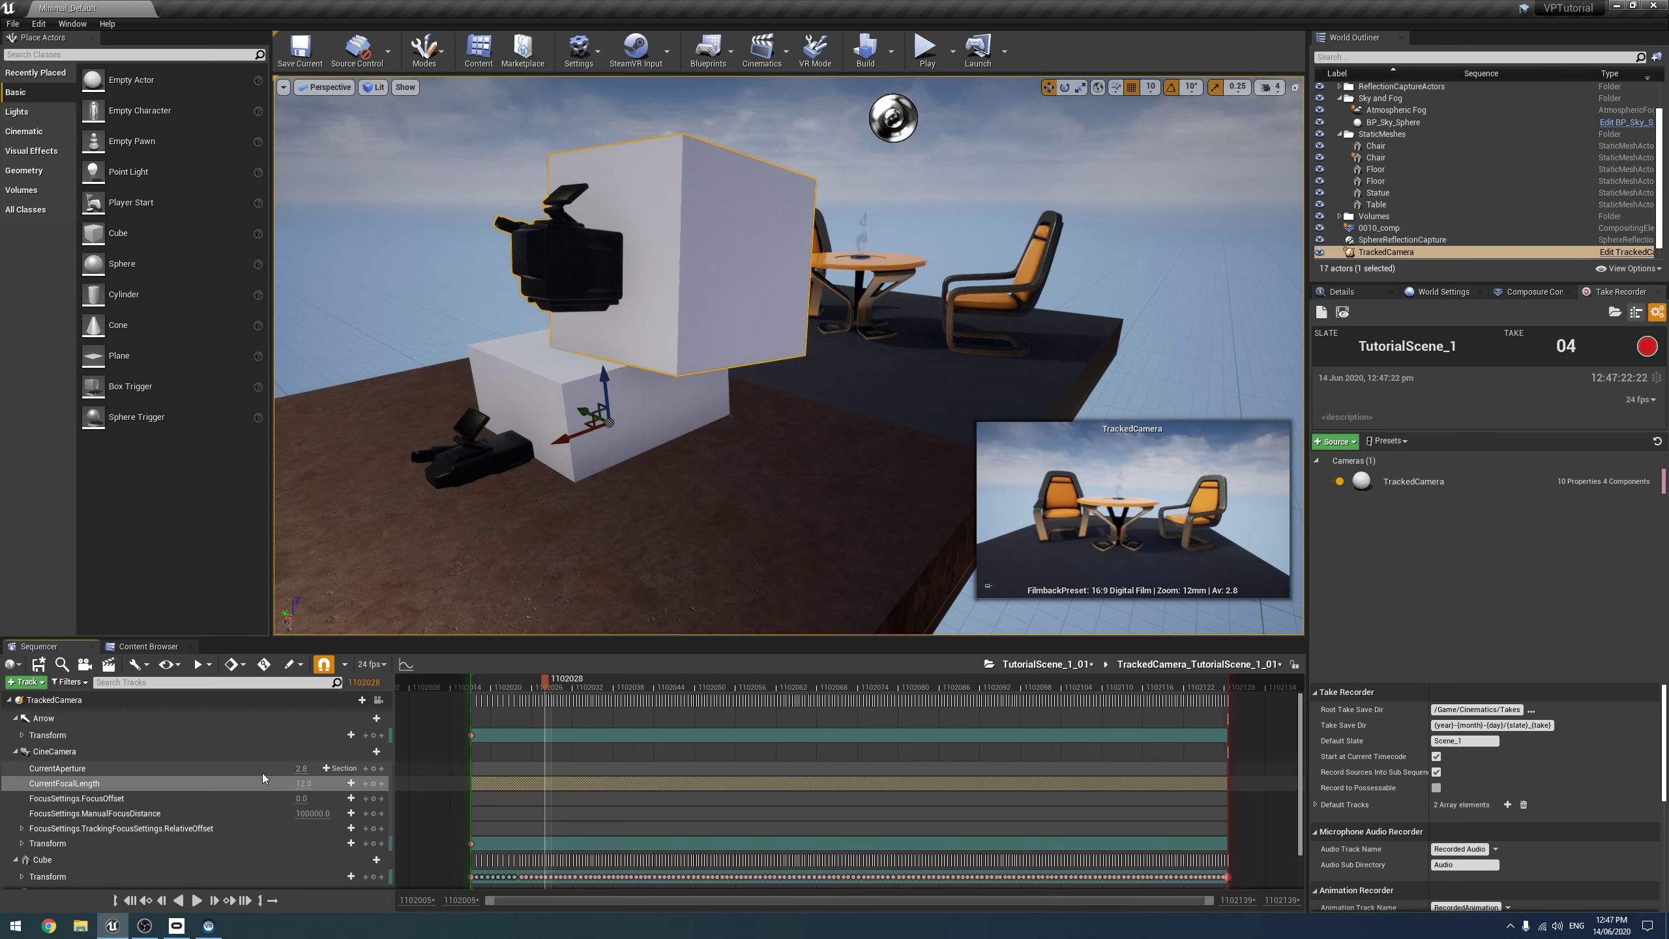
# At frame 1102020, review the CineCamera add-track options without adding any track.
pyautogui.moveTo(543, 678); pyautogui.dragTo(491, 680)
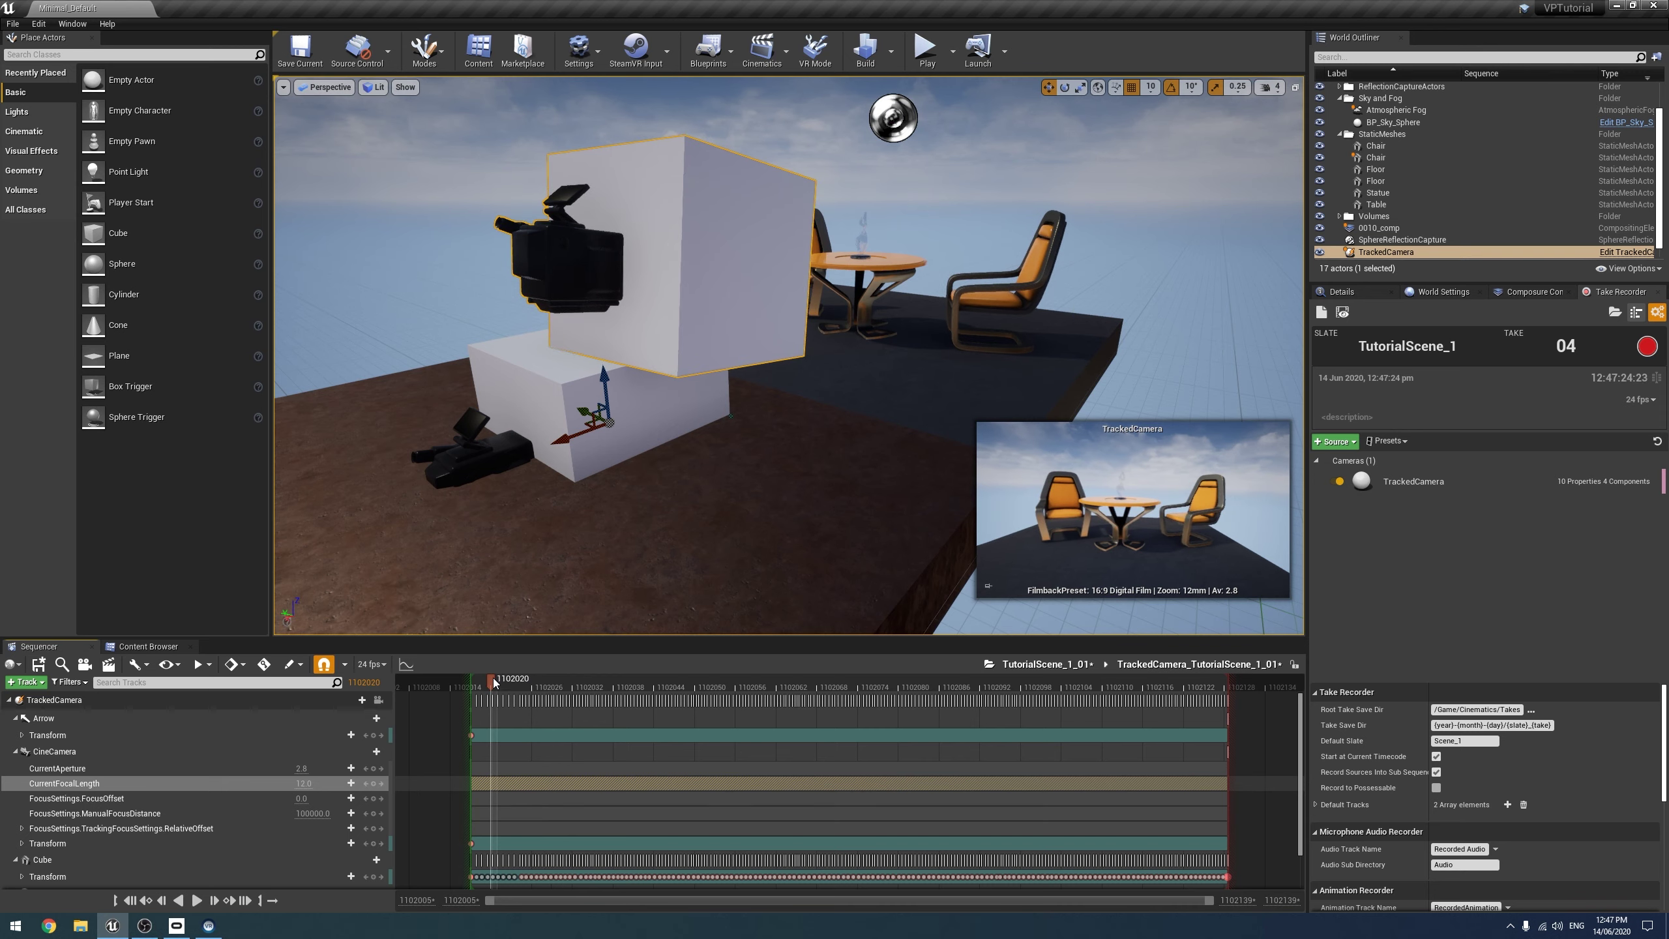
pyautogui.scroll(-2, 198, 828)
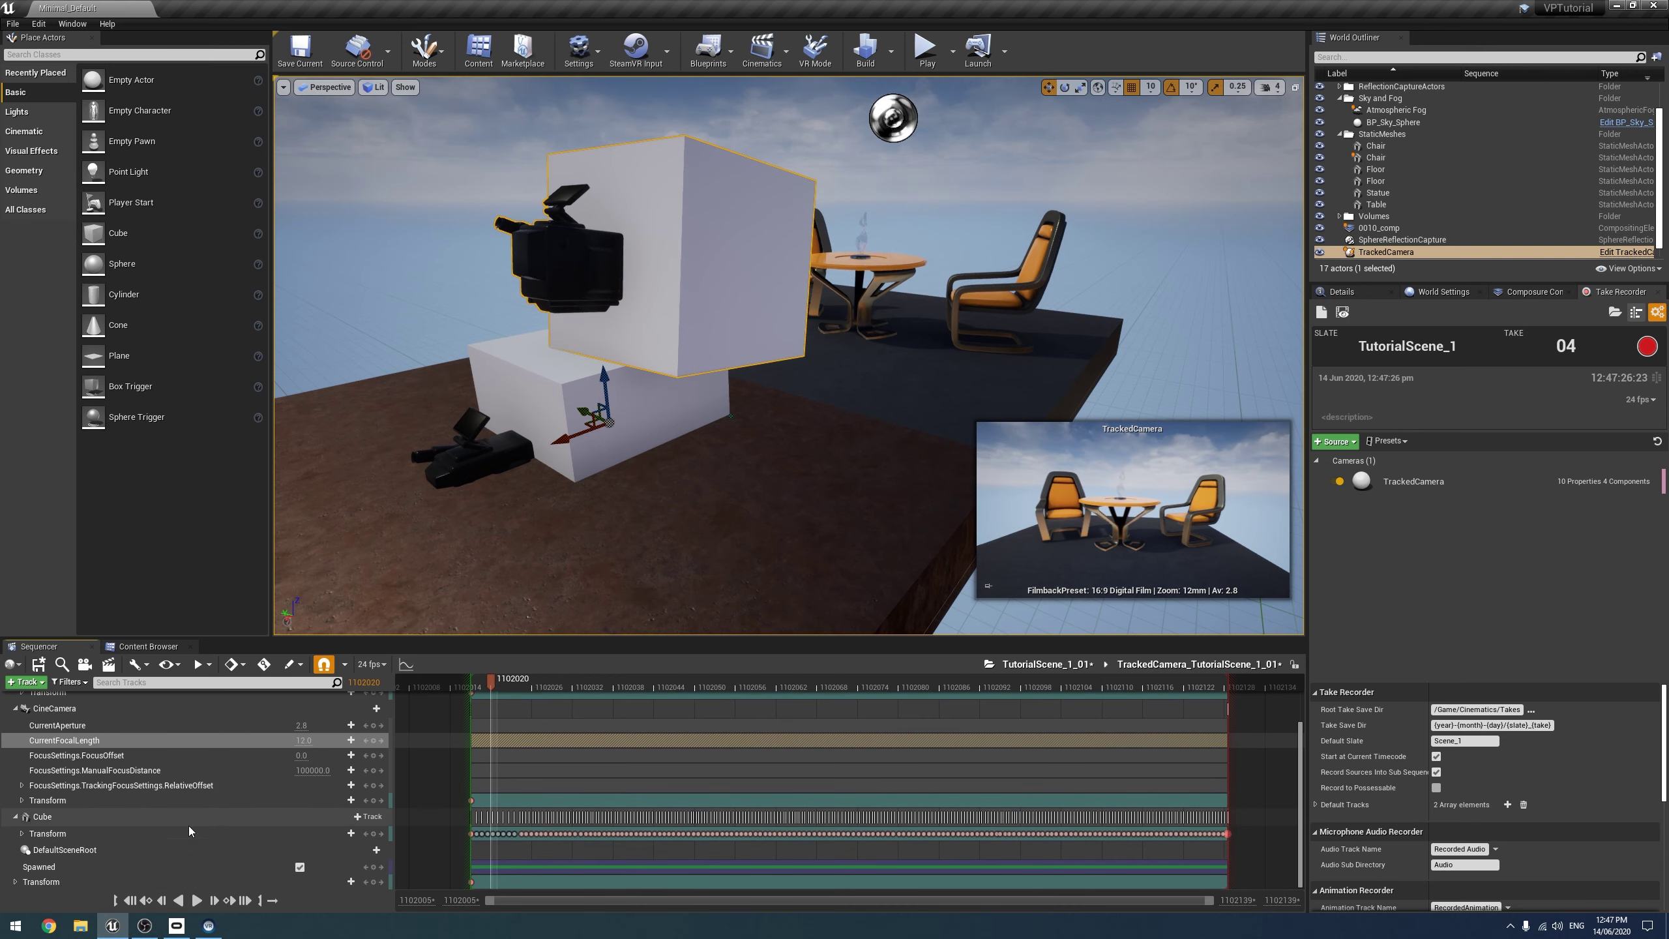
pyautogui.scroll(1, 251, 785)
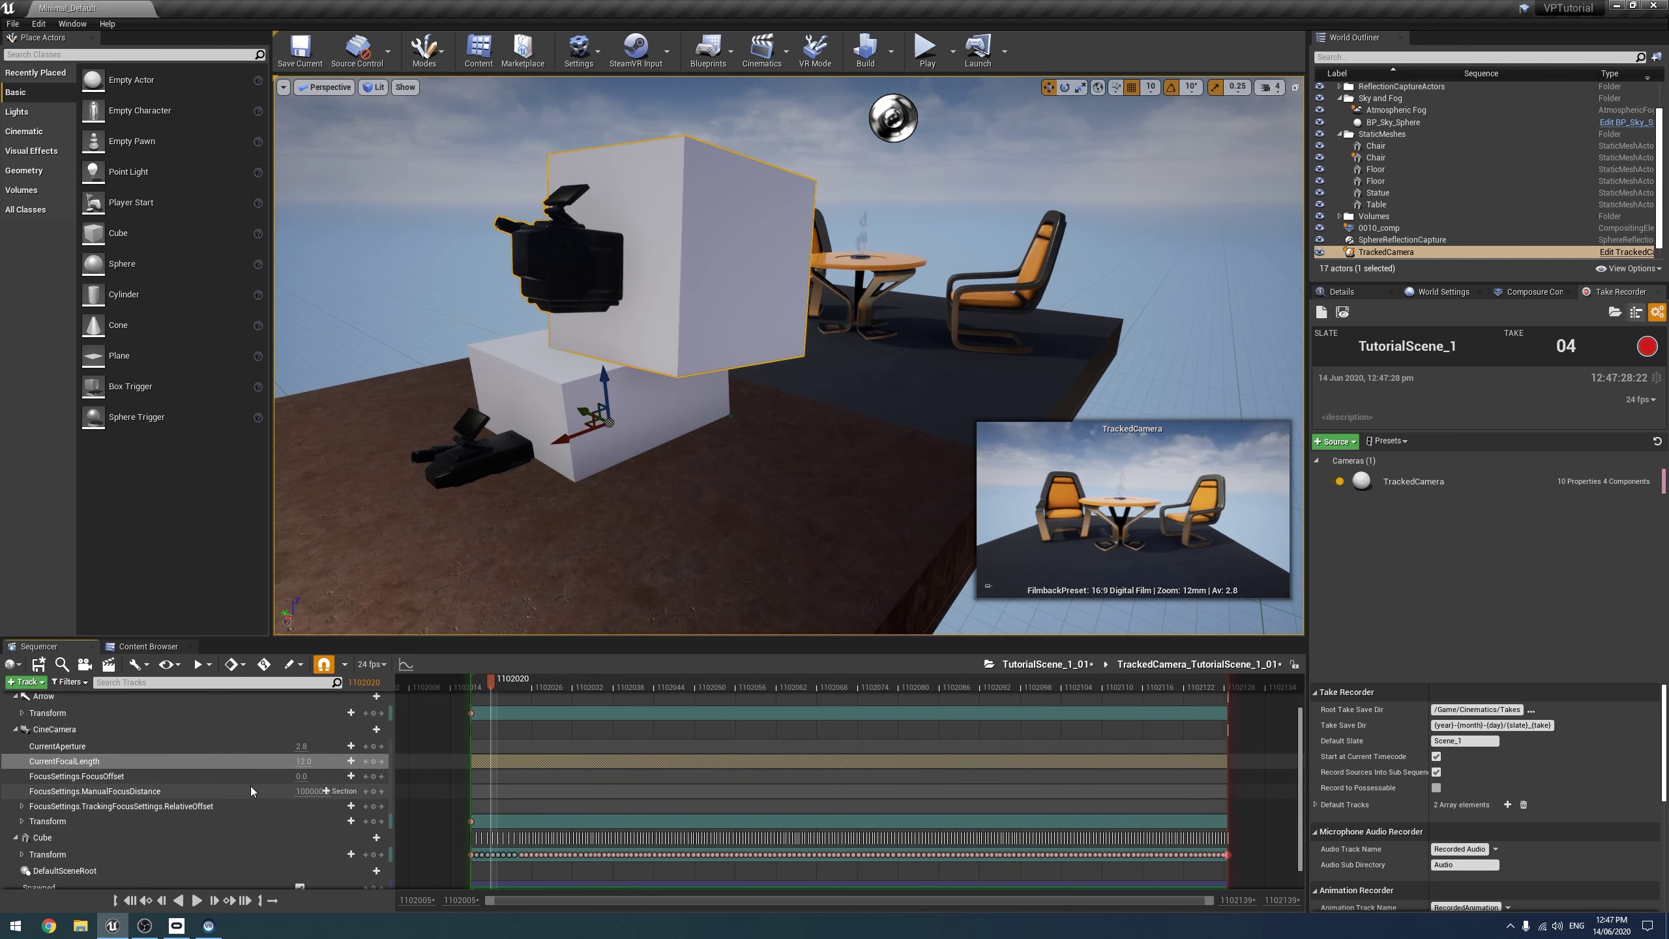
pyautogui.click(369, 729)
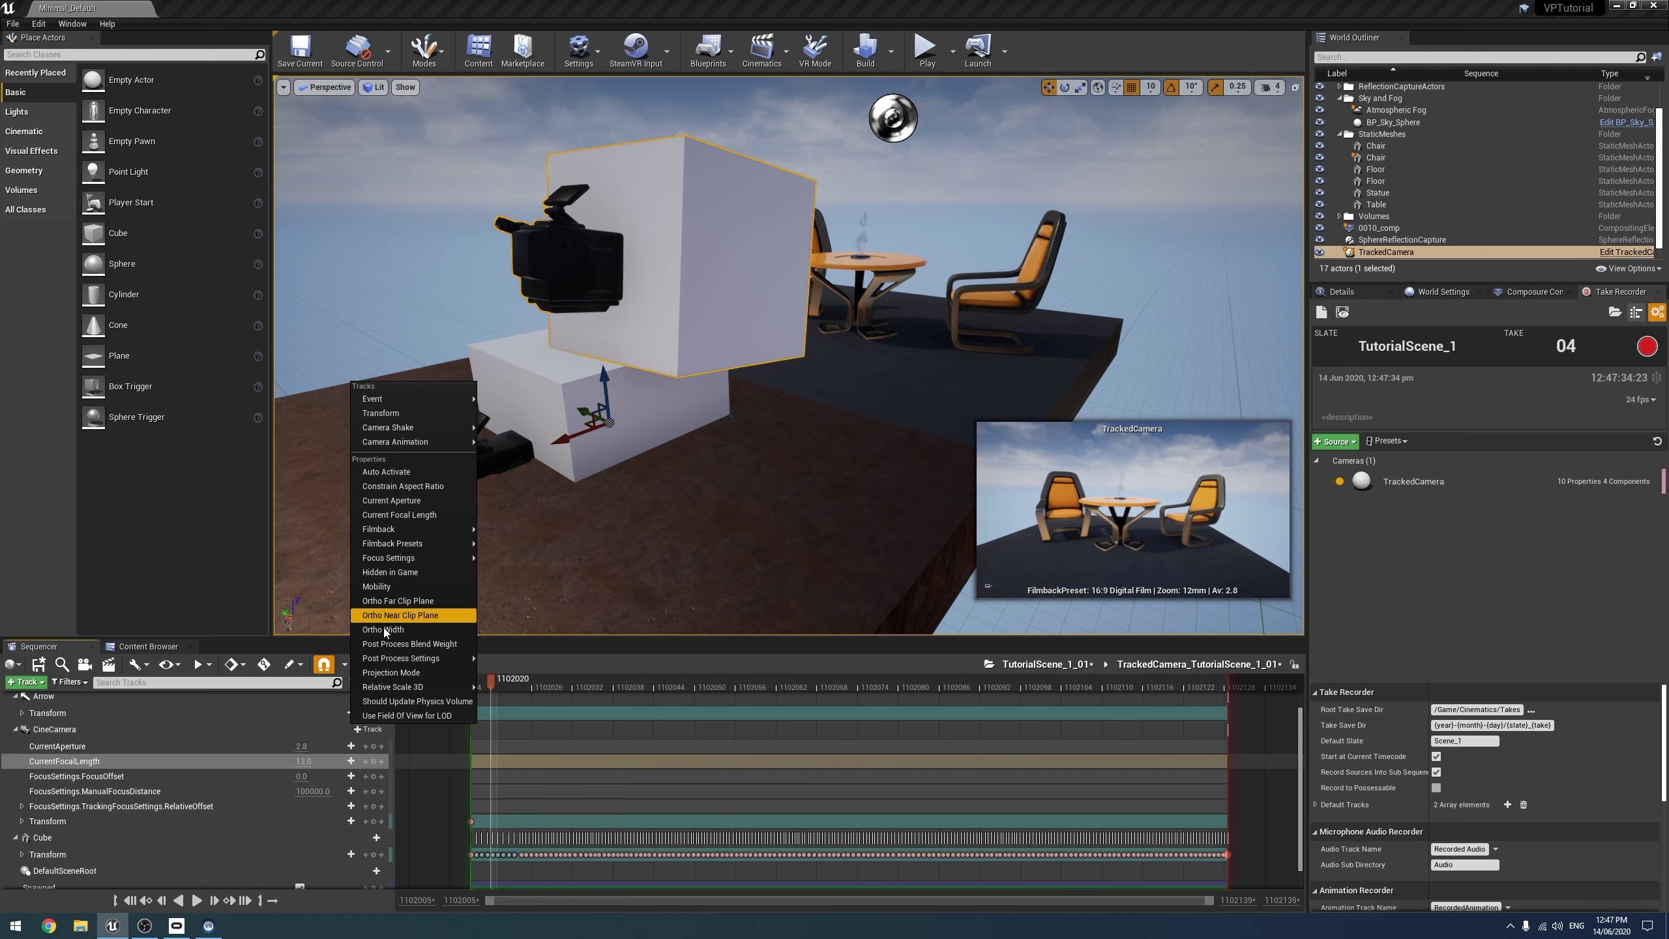
pyautogui.click(373, 729)
# Check CineCamera's track list again at frame 1102018, then go back to TutorialScene_1_01.
pyautogui.scroll(1, 374, 731)
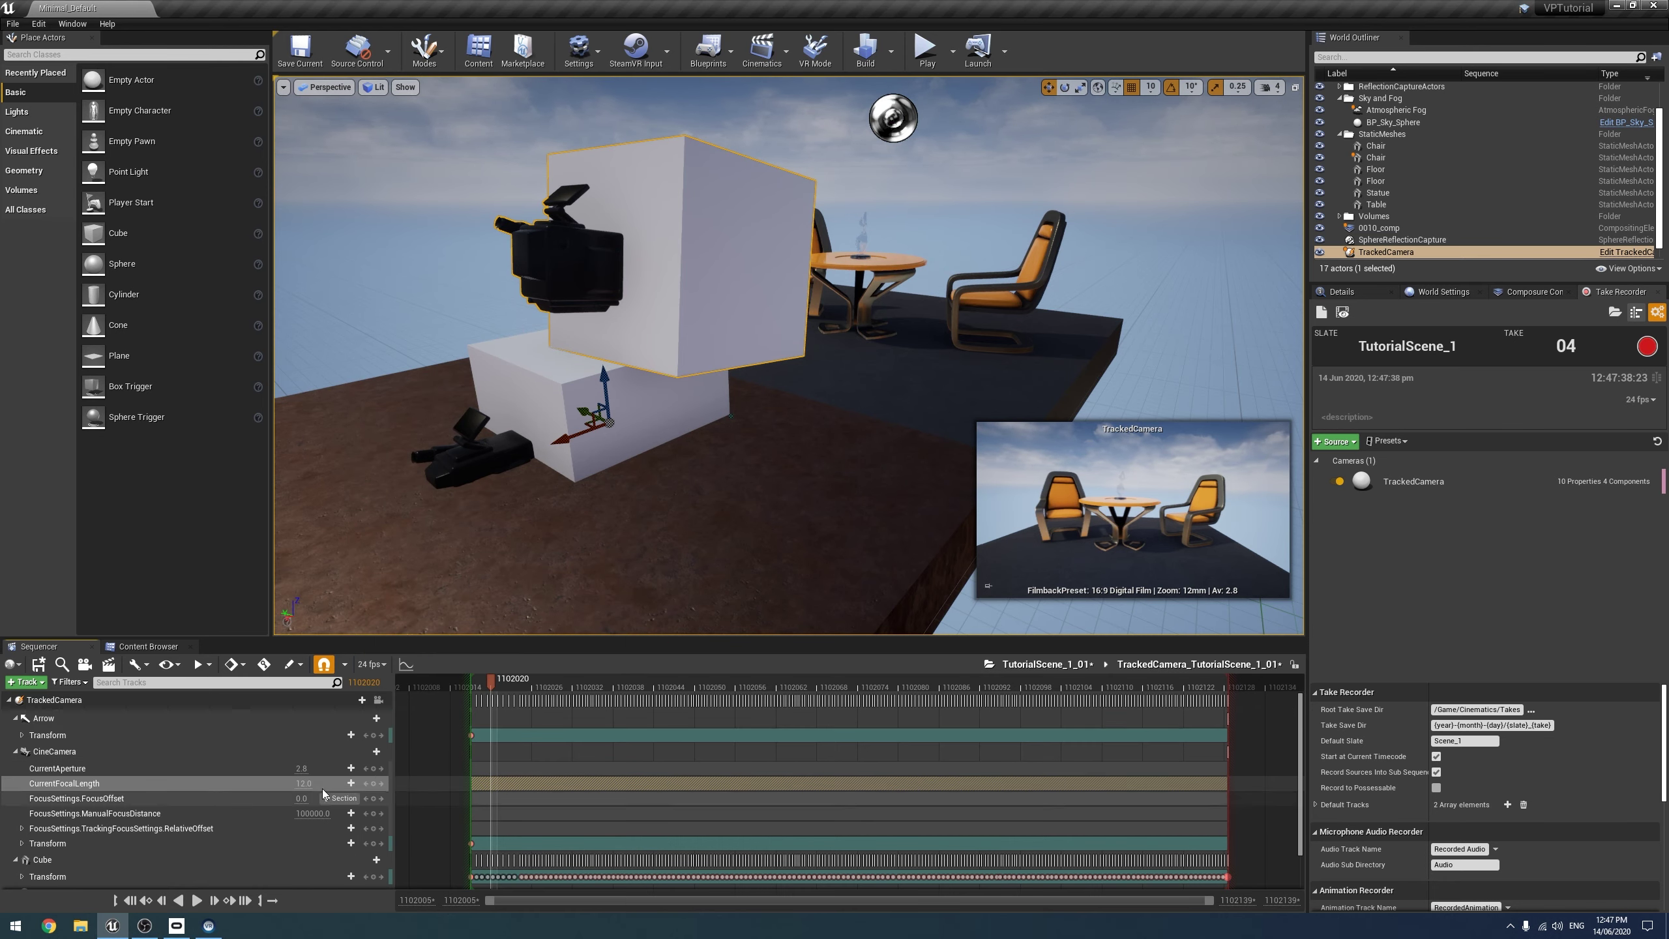
pyautogui.click(483, 678)
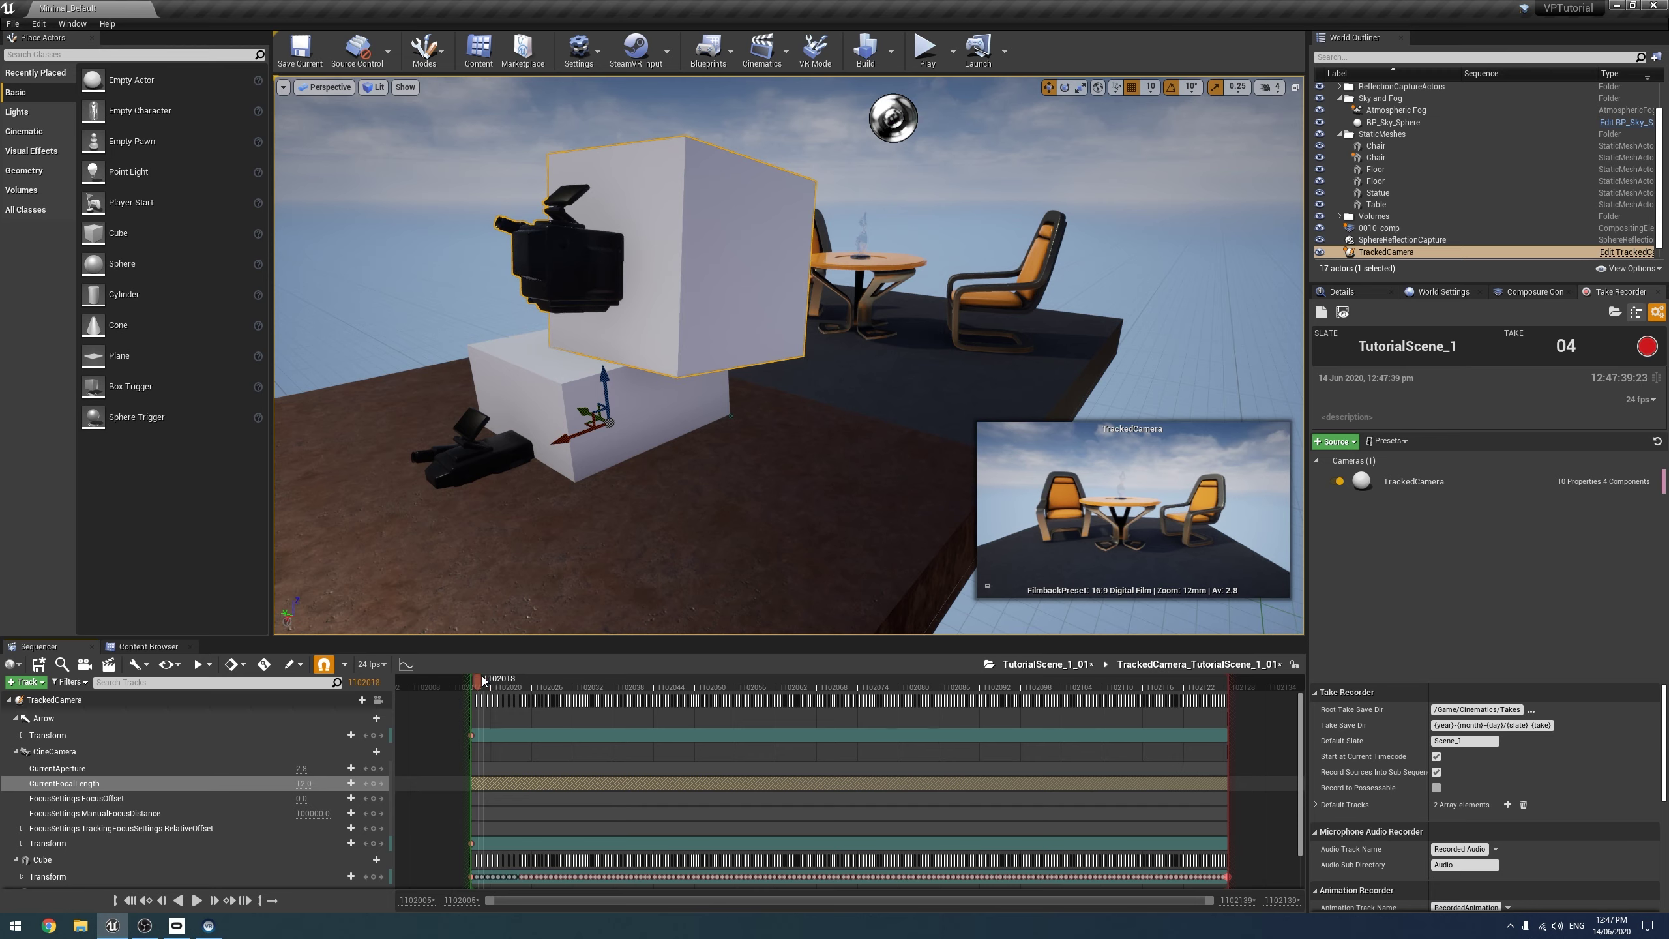
pyautogui.click(369, 752)
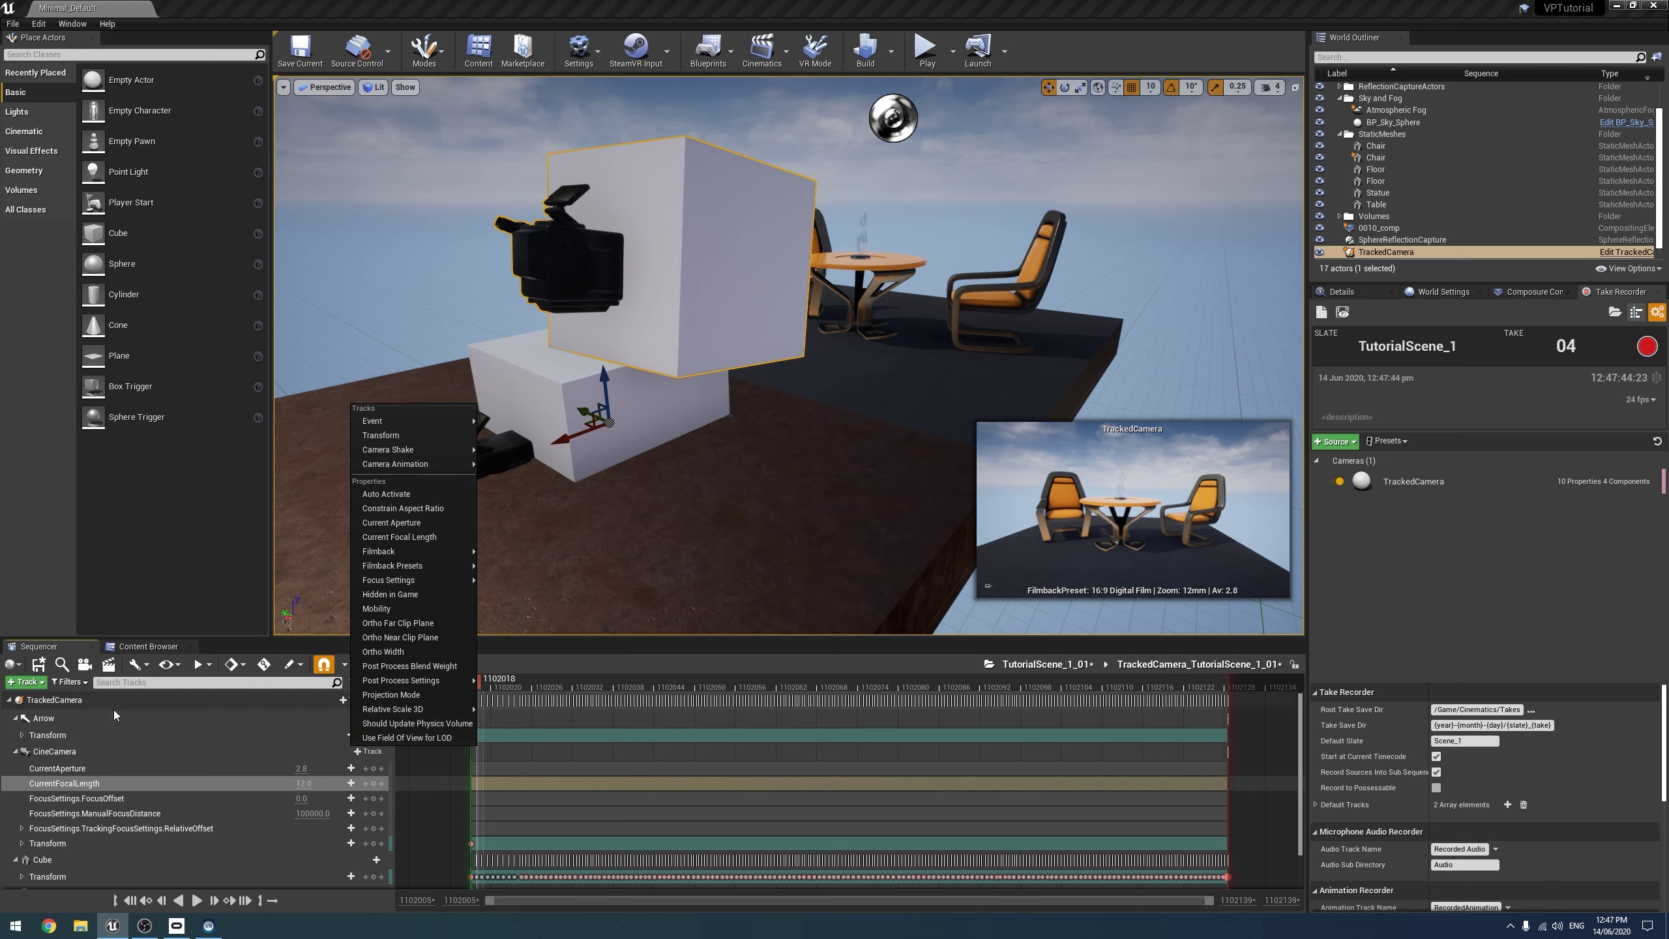
pyautogui.click(63, 736)
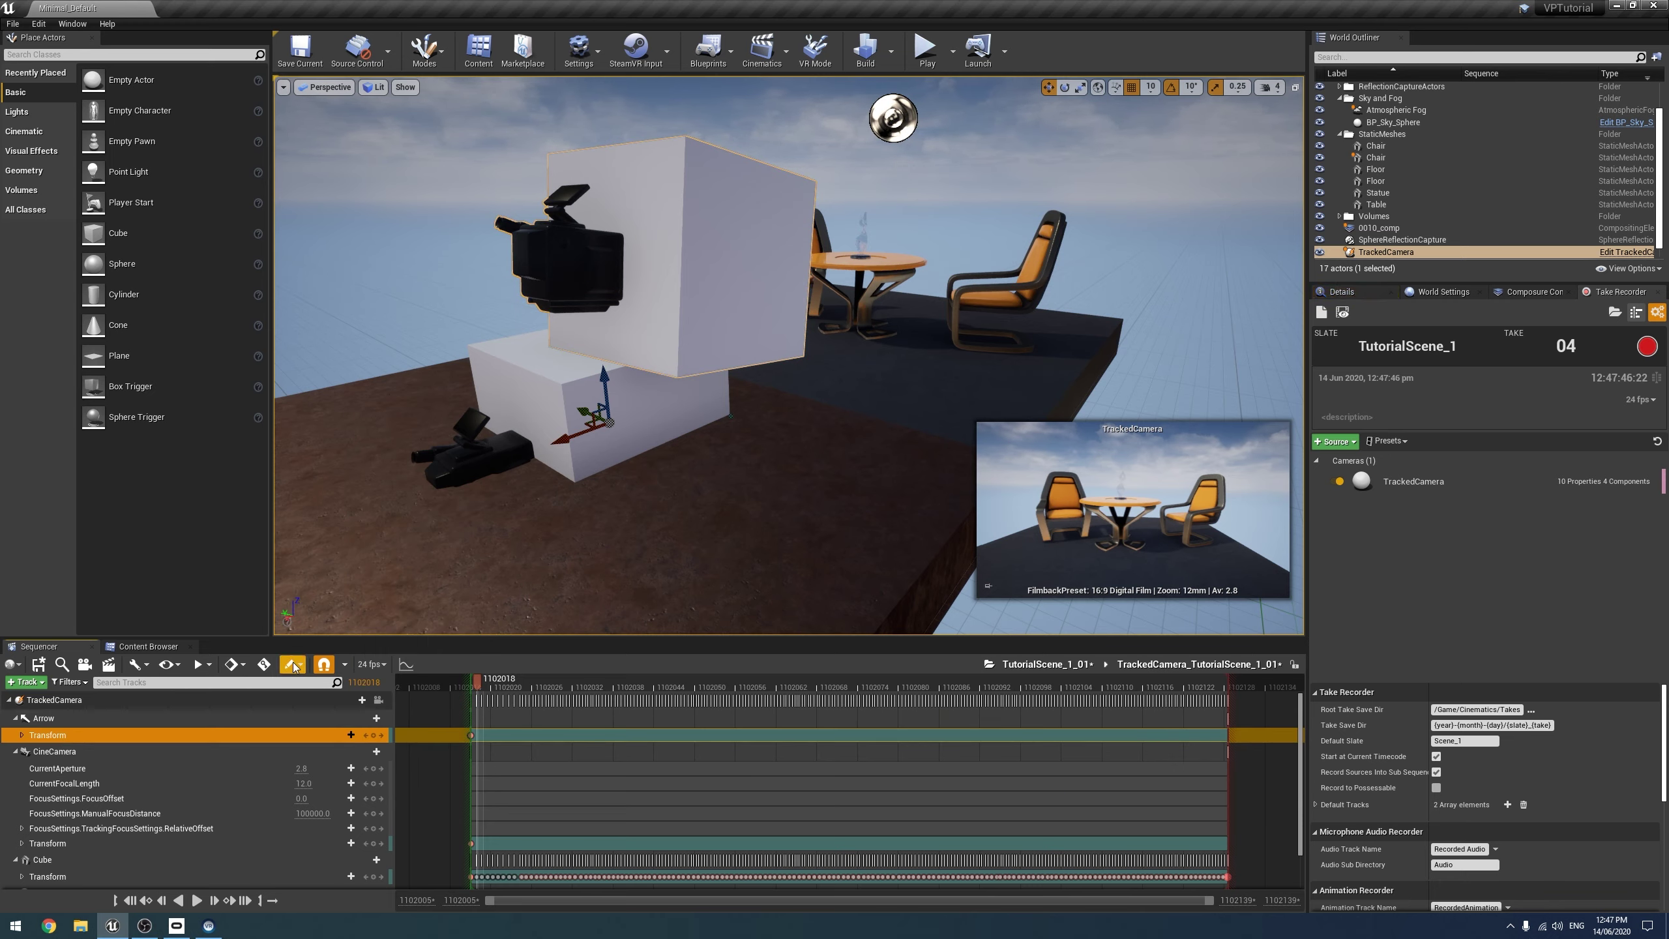
pyautogui.click(1052, 664)
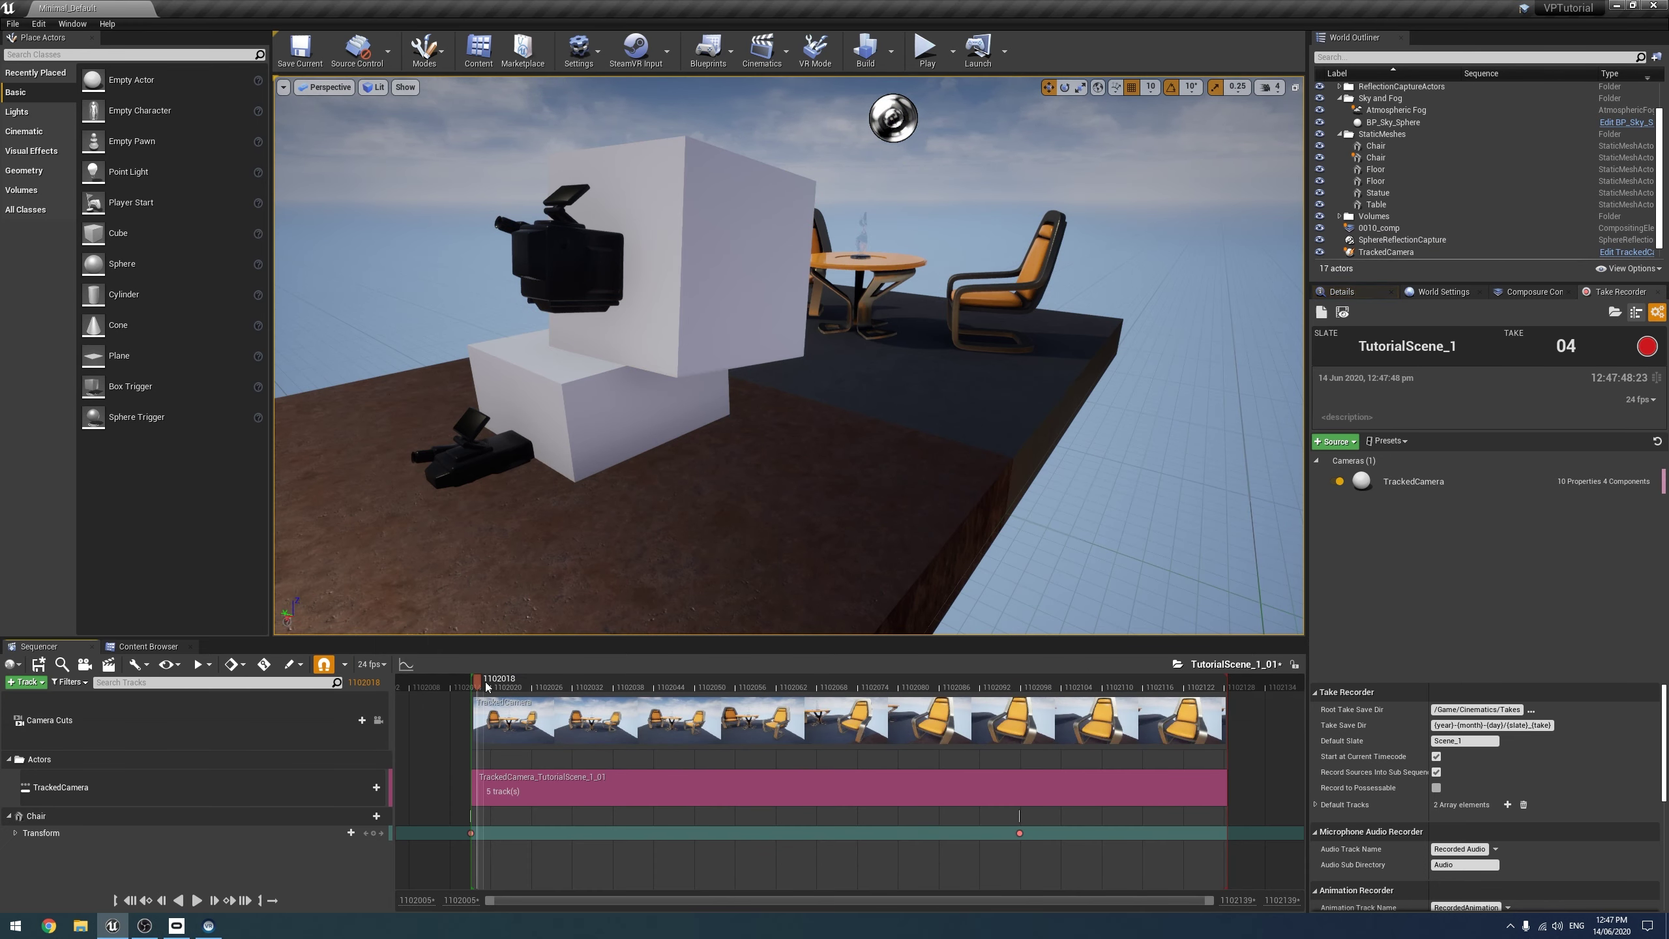
pyautogui.moveTo(485, 682); pyautogui.dragTo(647, 682)
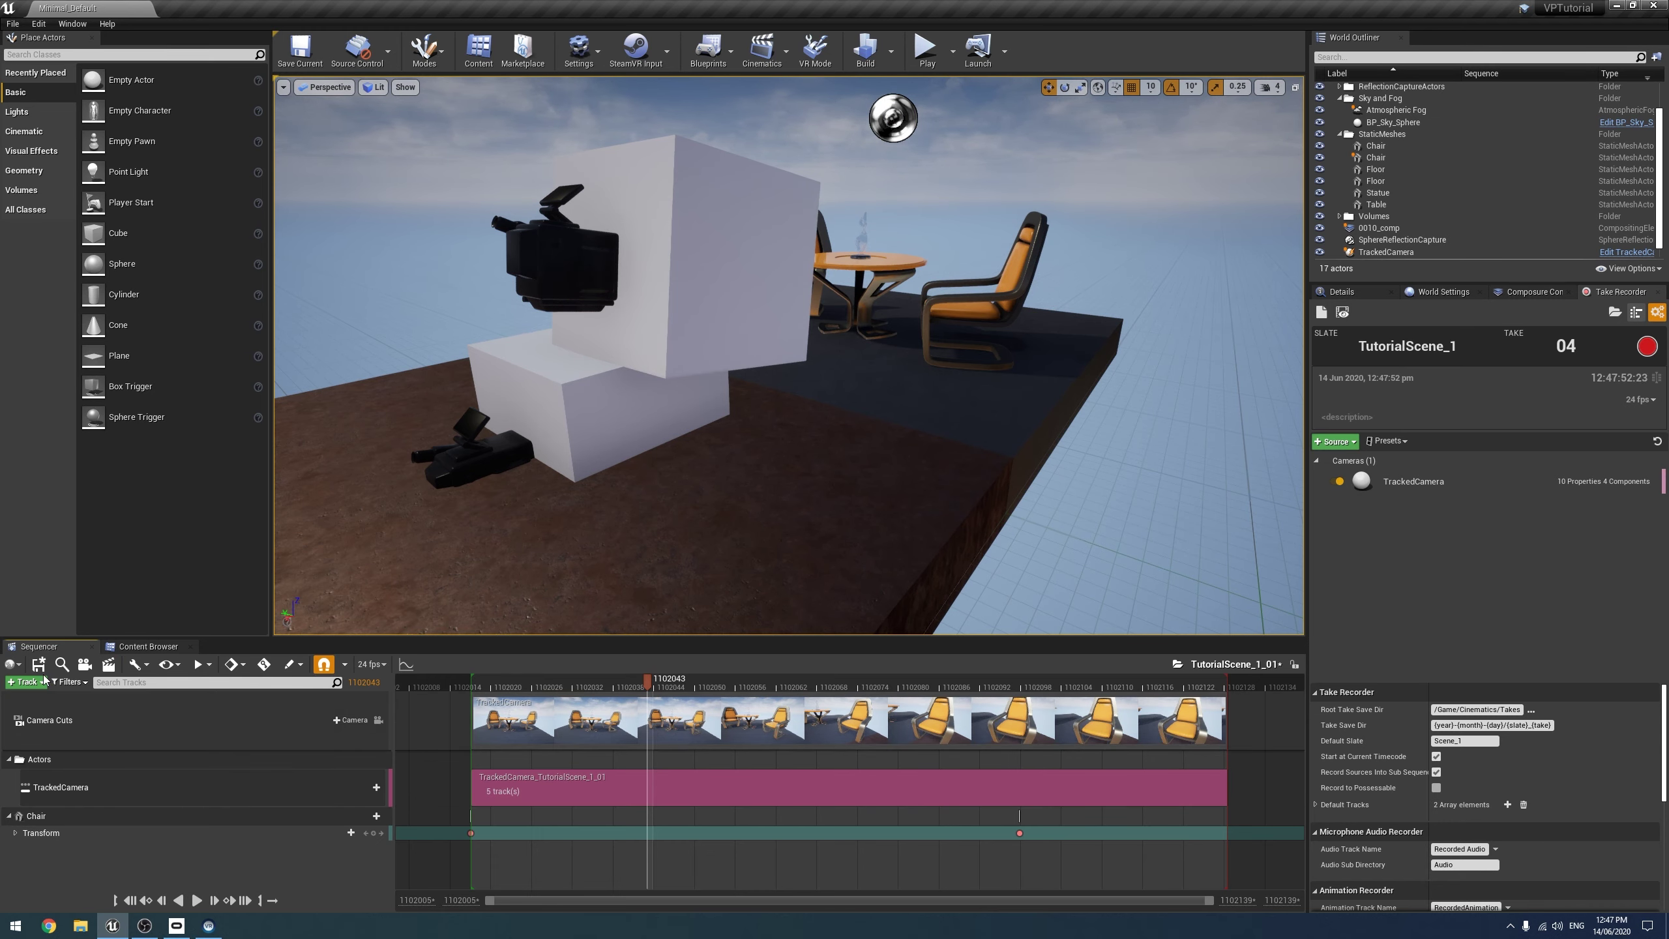
pyautogui.click(131, 650)
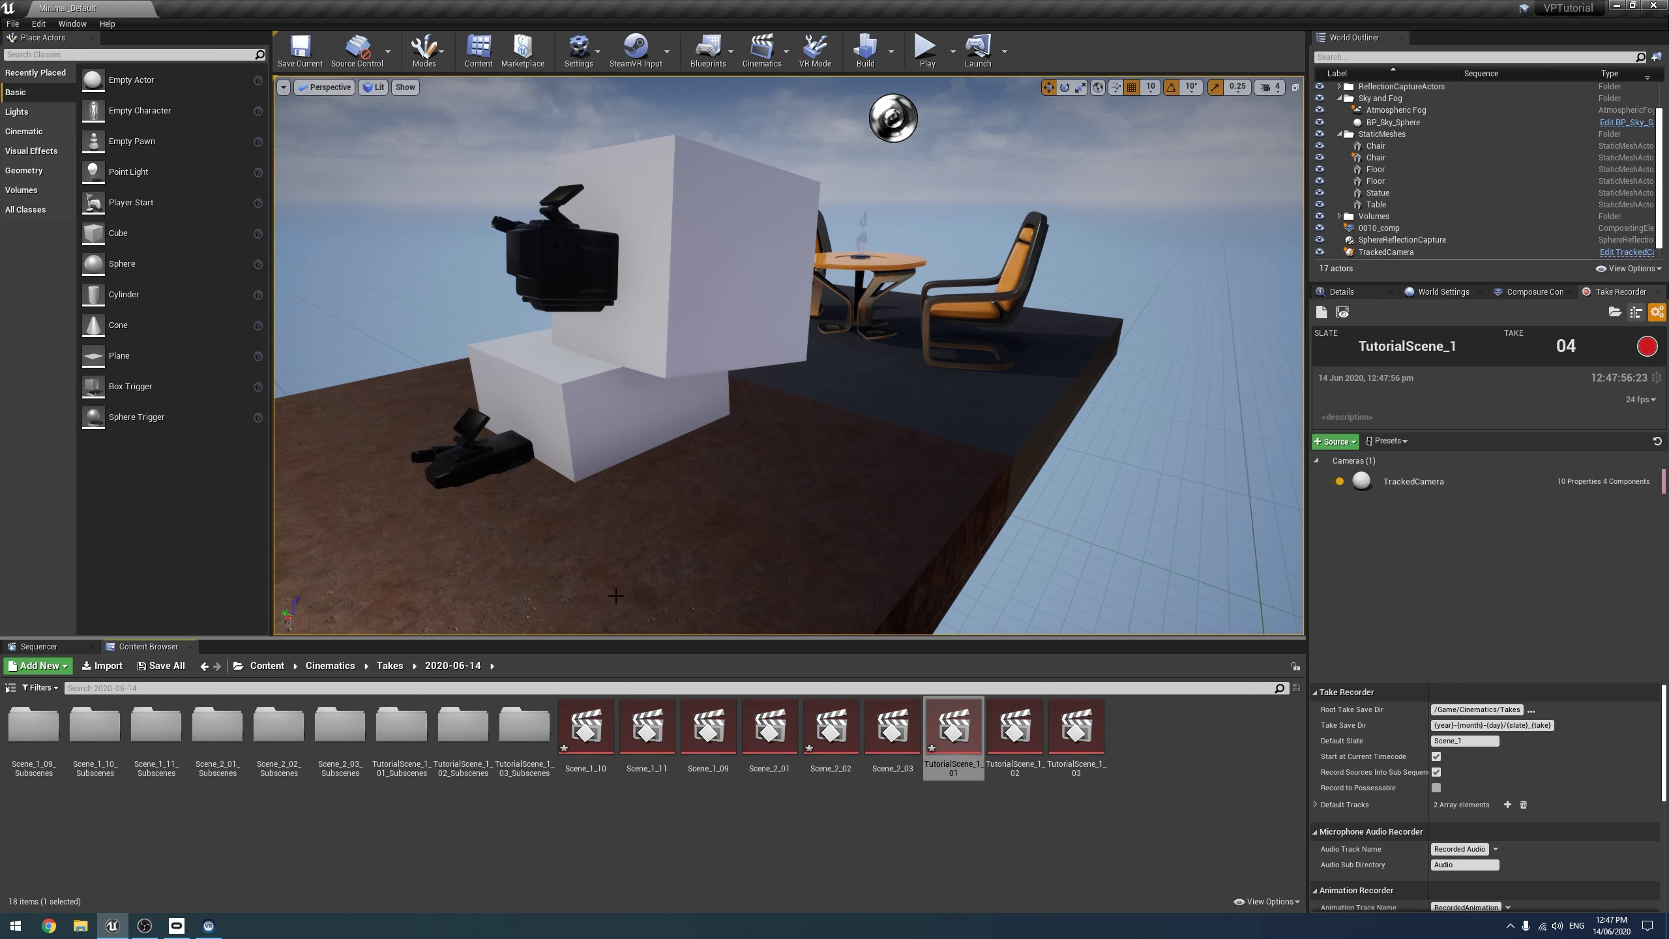
pyautogui.click(863, 819)
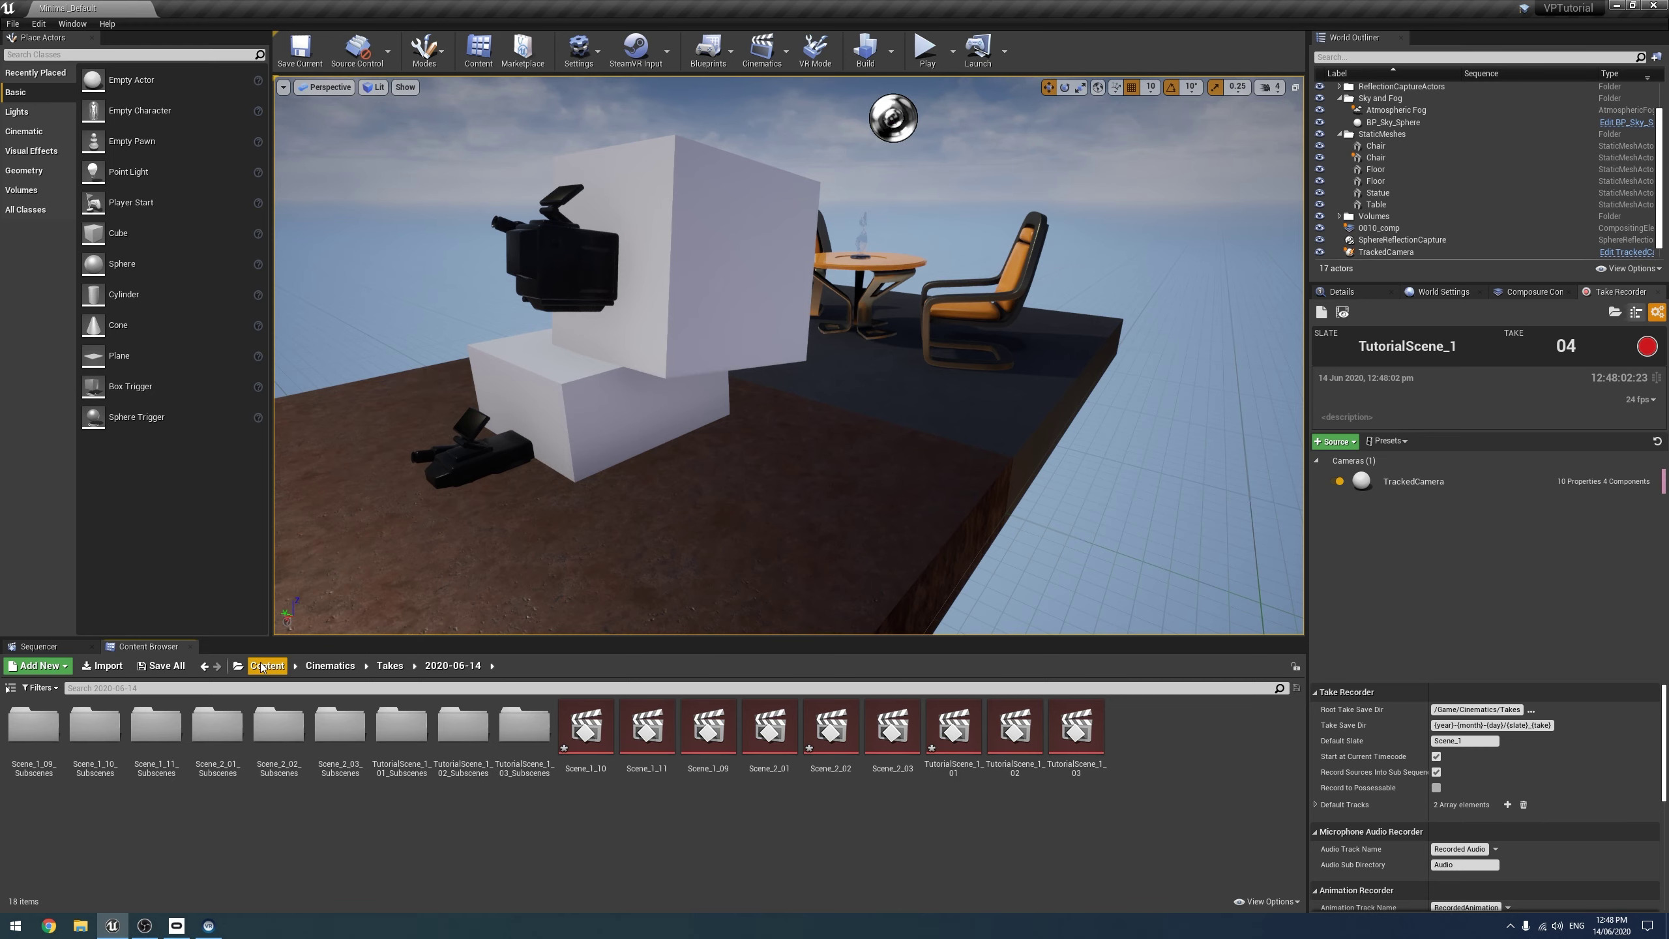
pyautogui.click(73, 643)
pyautogui.click(500, 686)
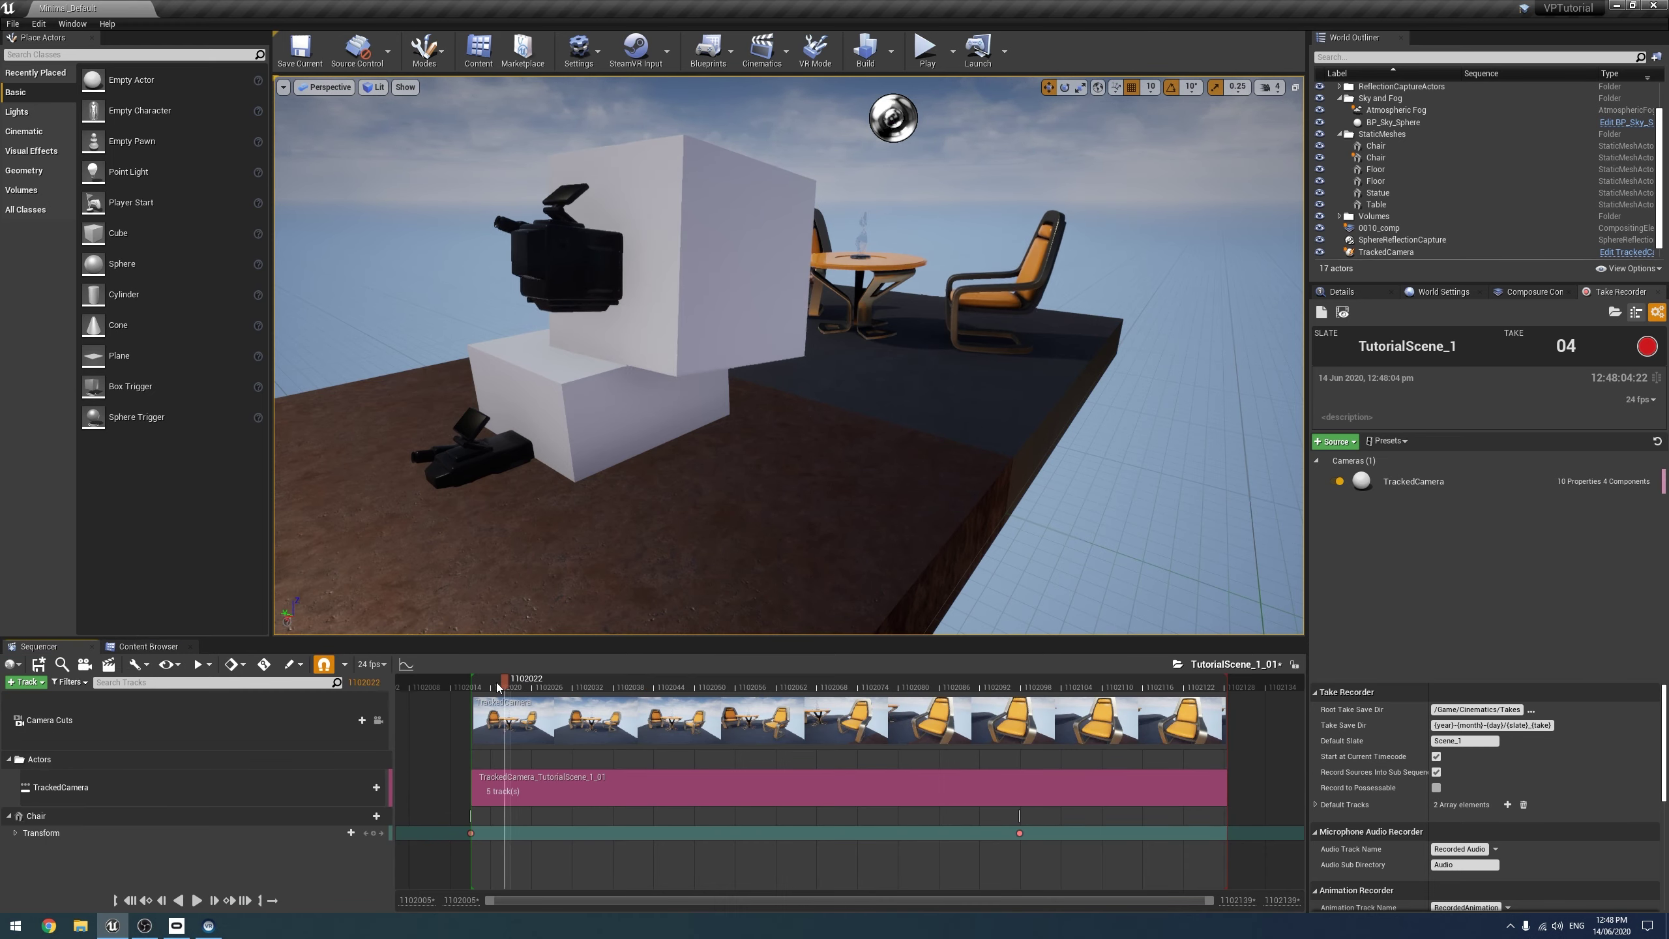
pyautogui.moveTo(498, 686); pyautogui.dragTo(477, 686)
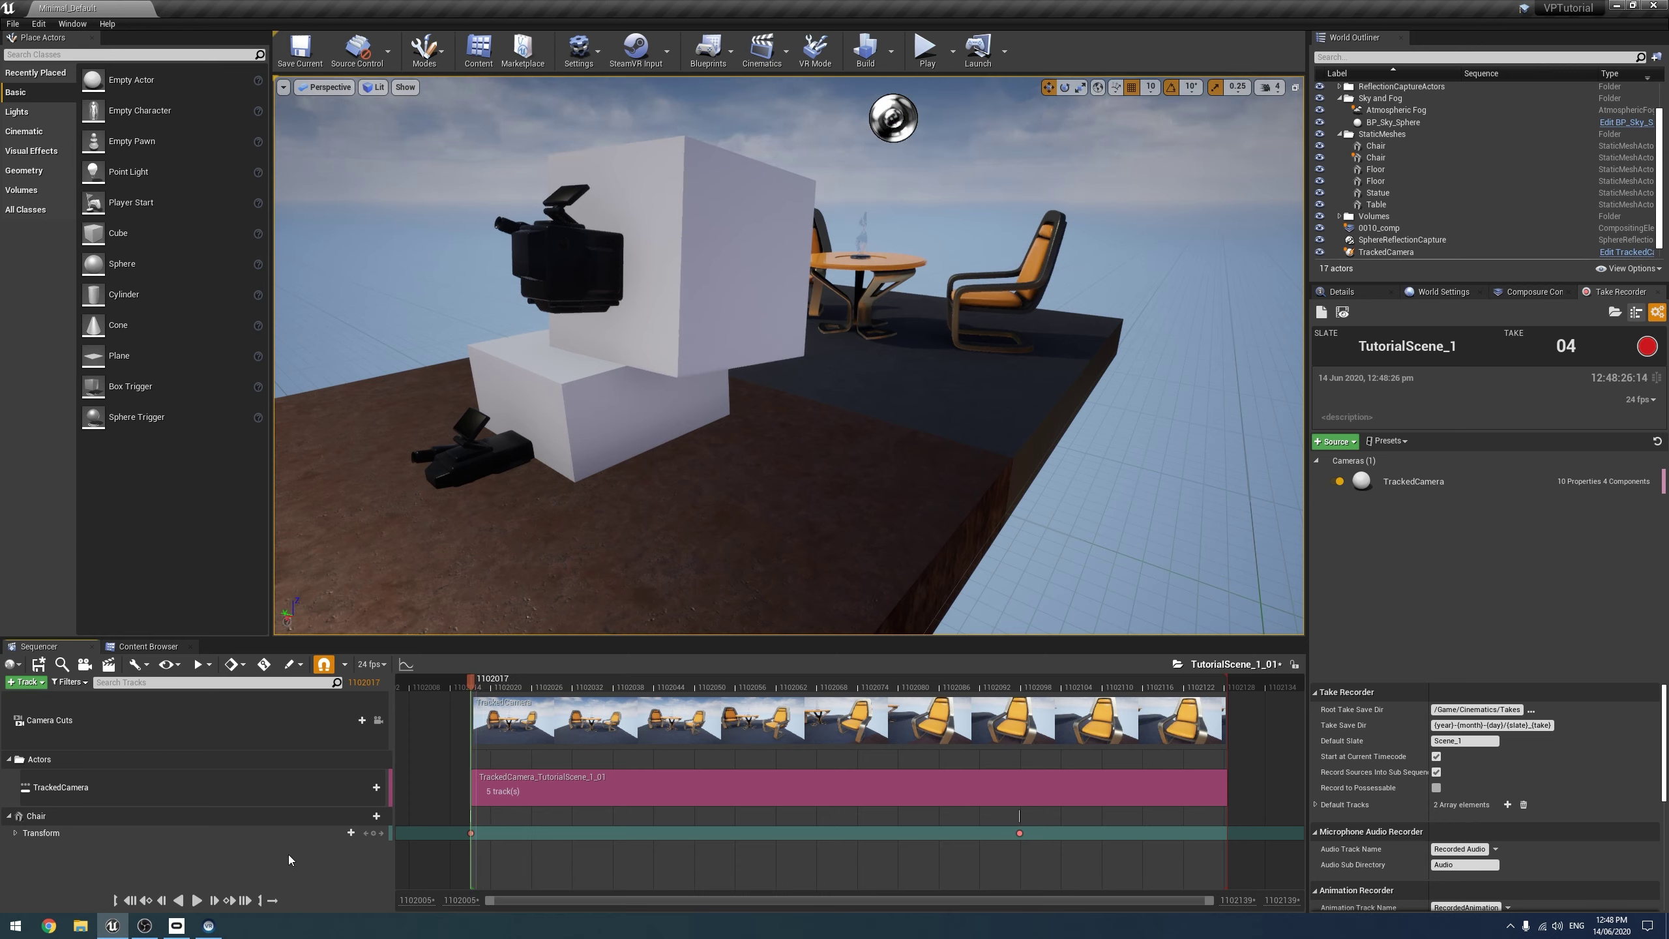
pyautogui.click(527, 687)
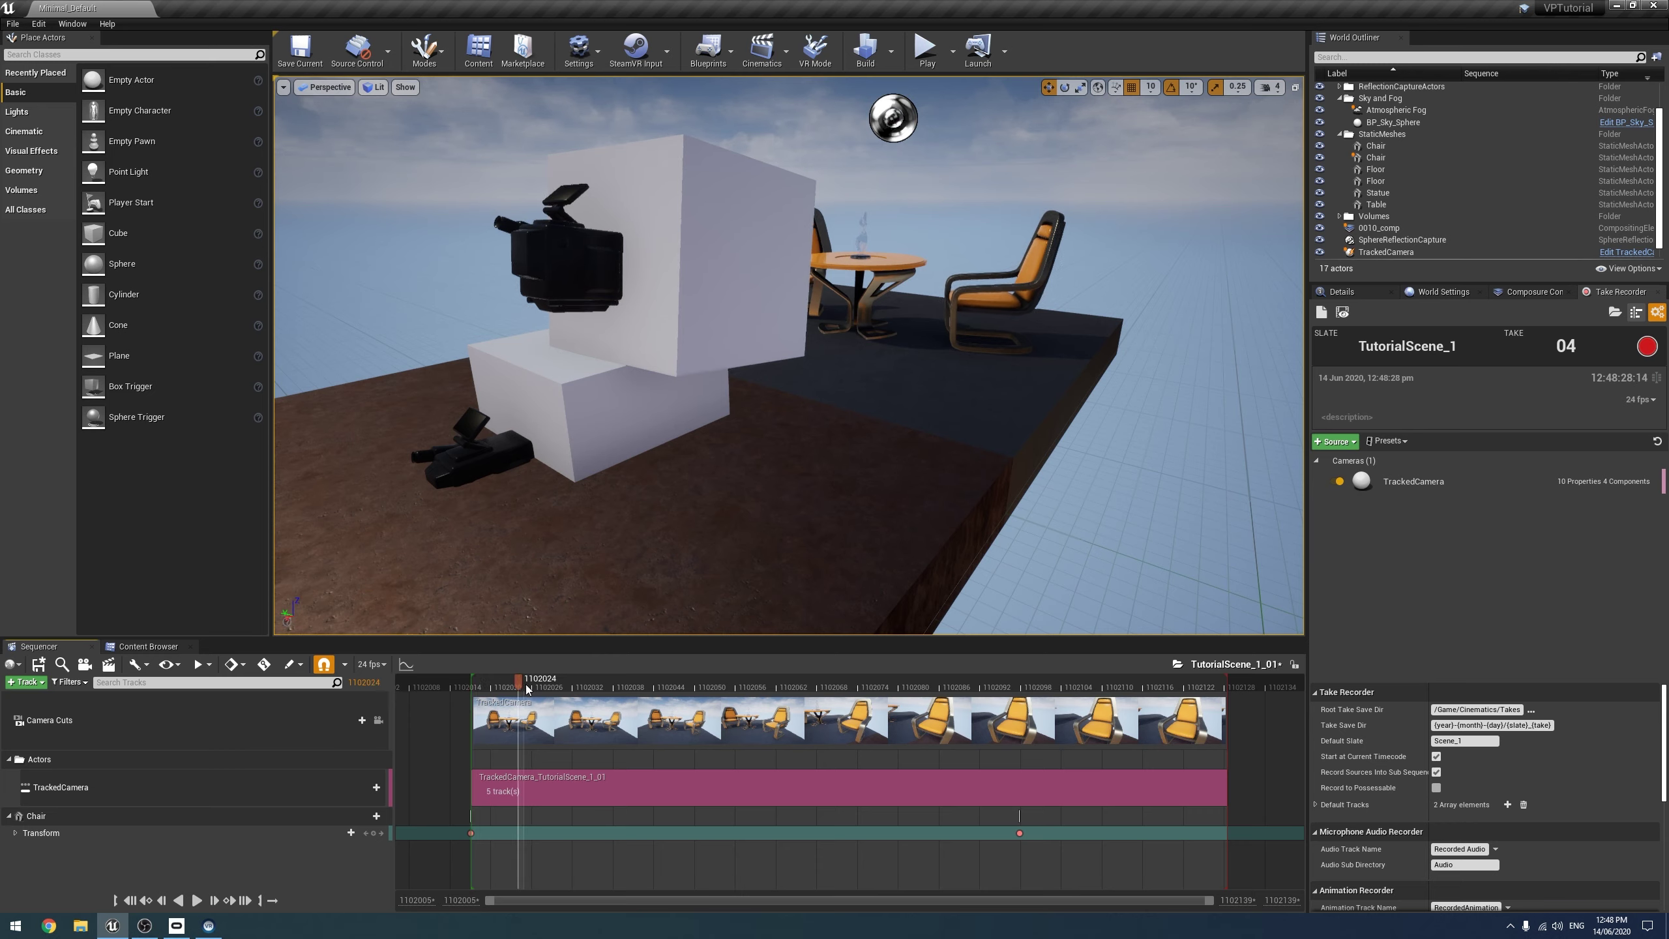
pyautogui.moveTo(527, 688); pyautogui.dragTo(478, 718)
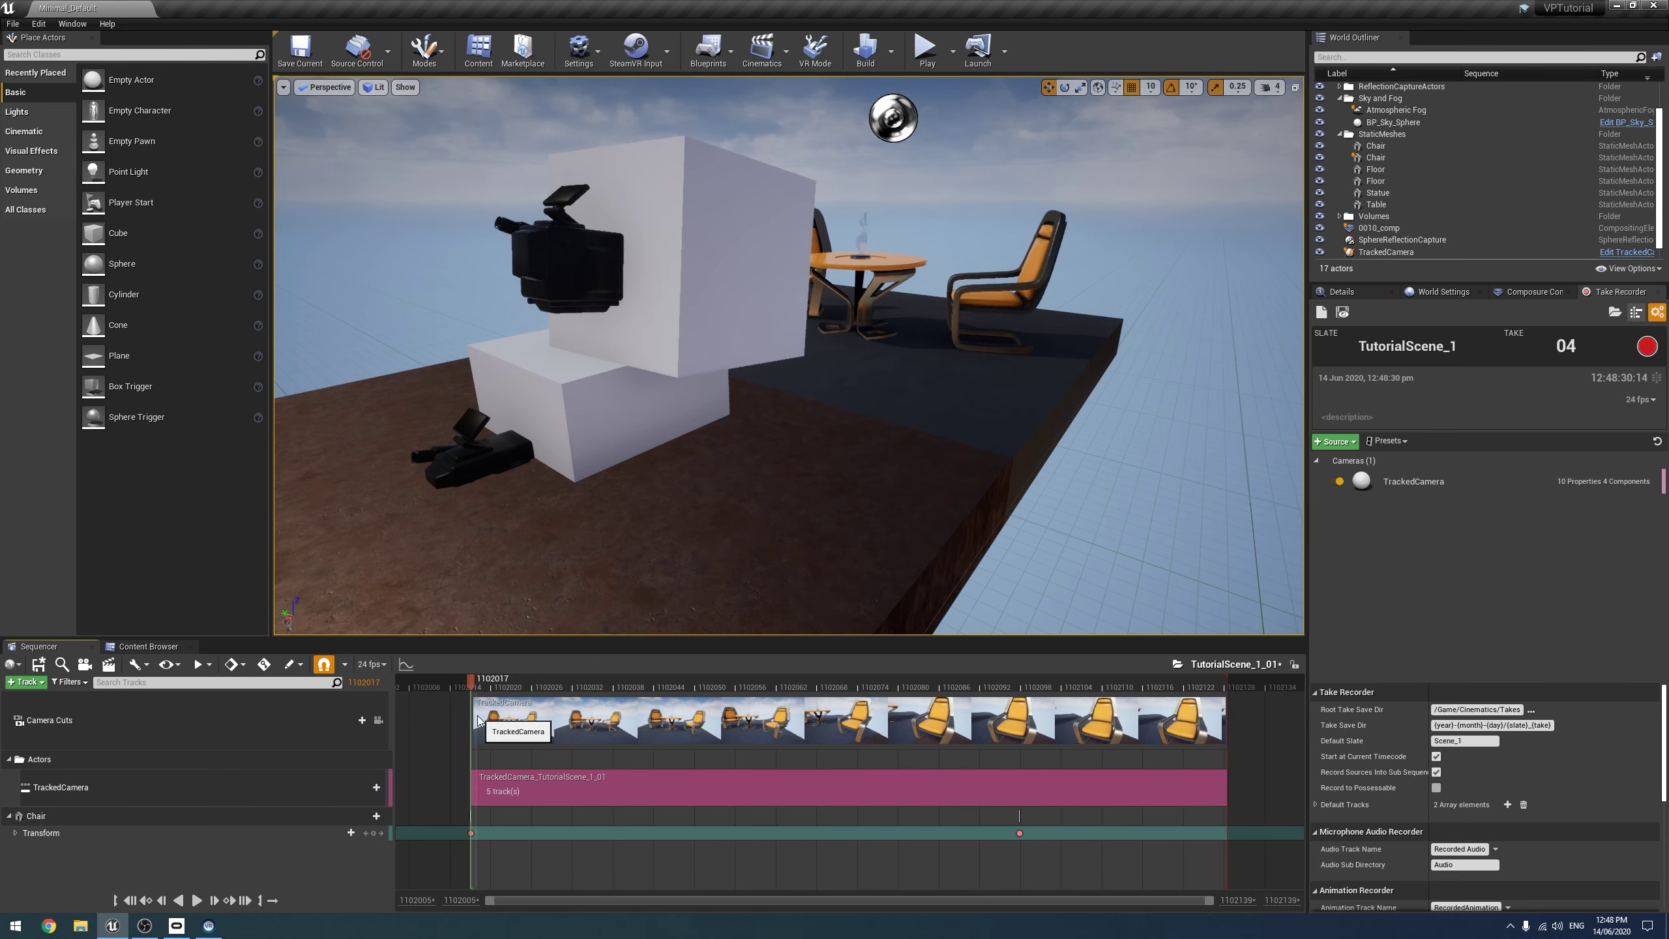